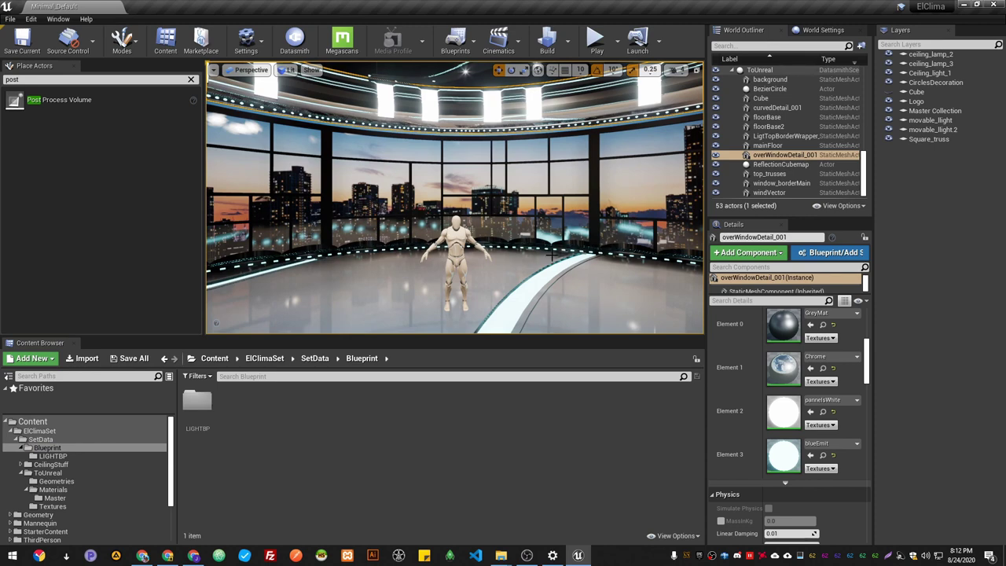
# - Search the built-in plugins for 'media fra' to check the Media Framework plugin
pyautogui.moveTo(552, 254); pyautogui.dragTo(534, 265, button='right')
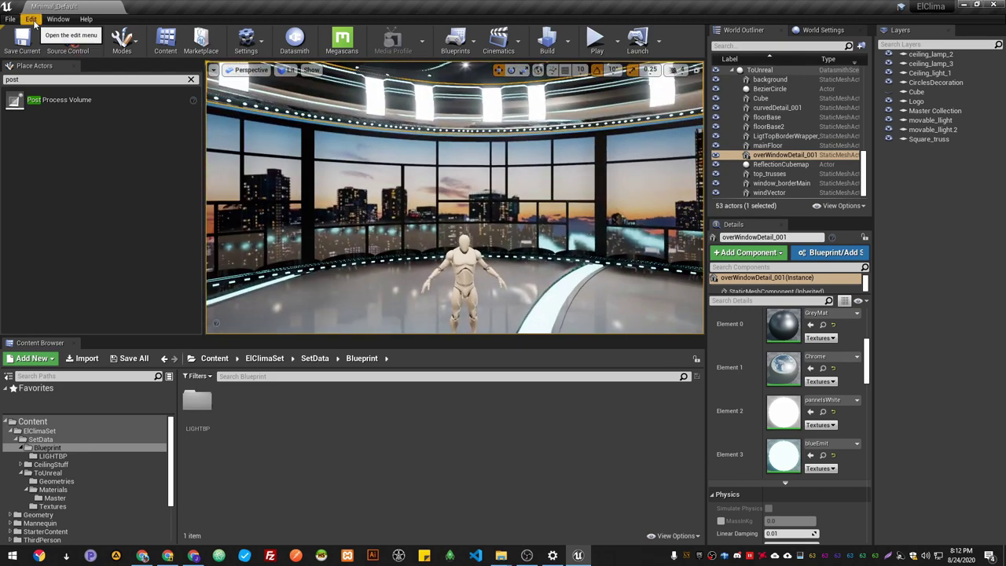
pyautogui.click(32, 19)
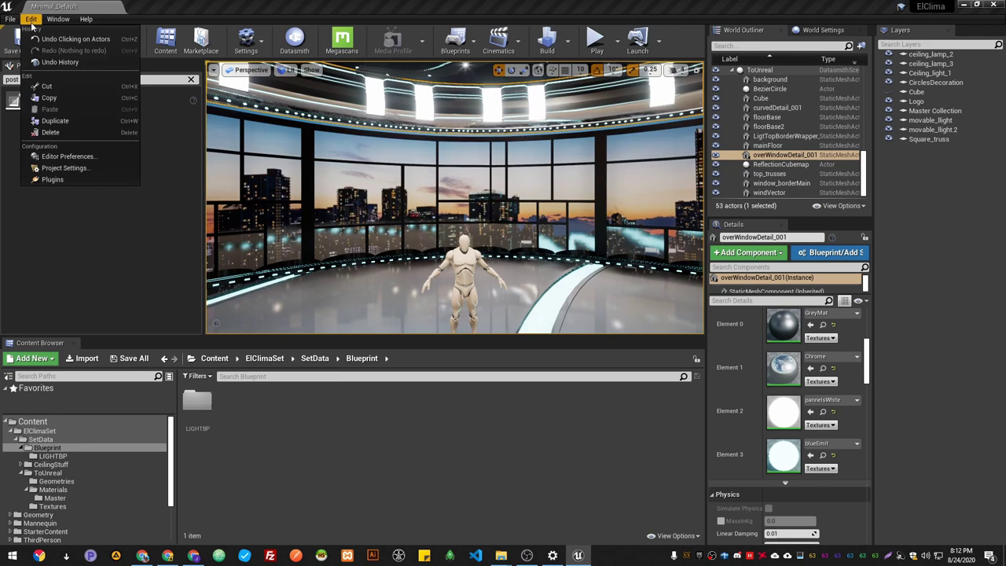
pyautogui.click(52, 179)
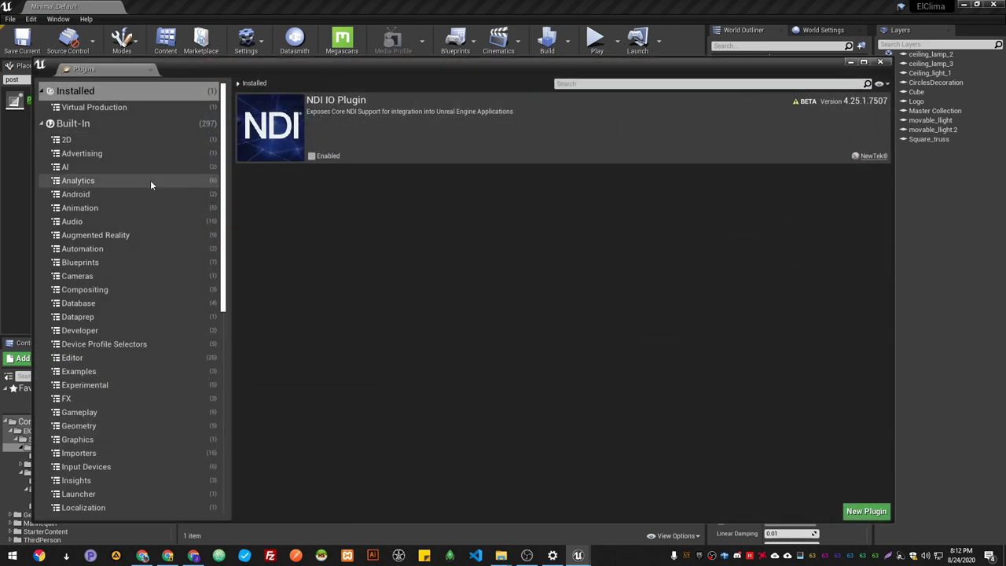
pyautogui.click(149, 123)
pyautogui.click(616, 84)
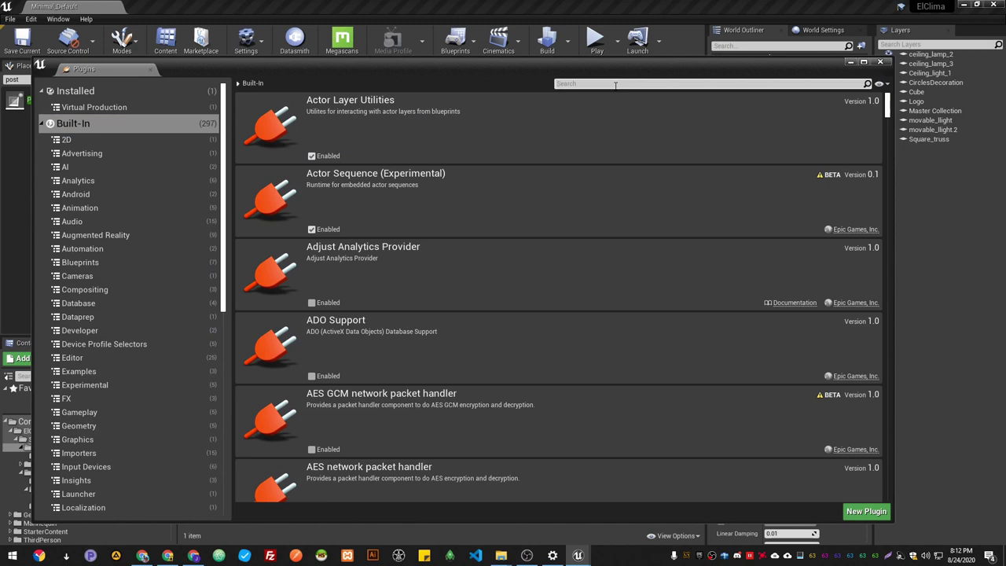
pyautogui.write('media')
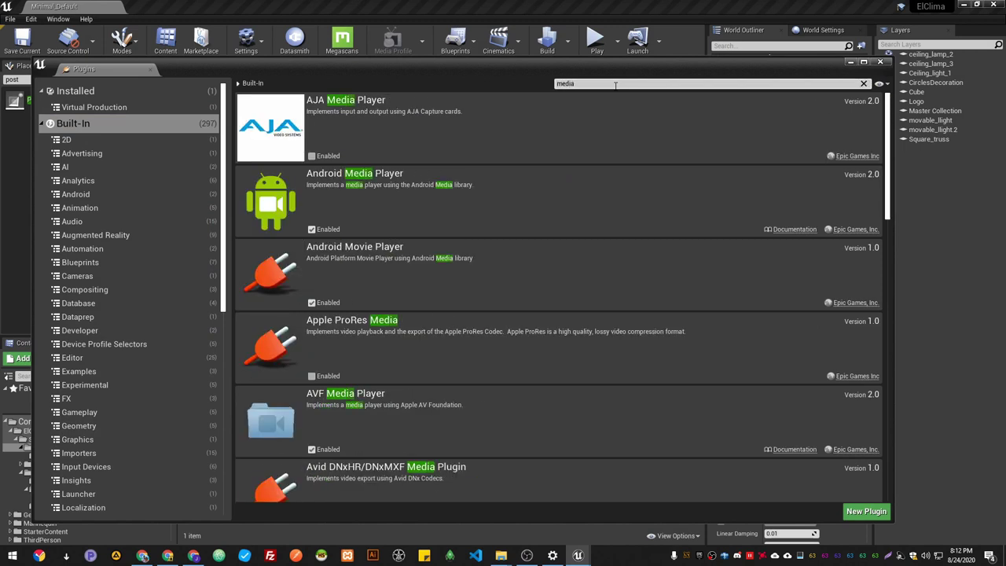
pyautogui.write(' fra')
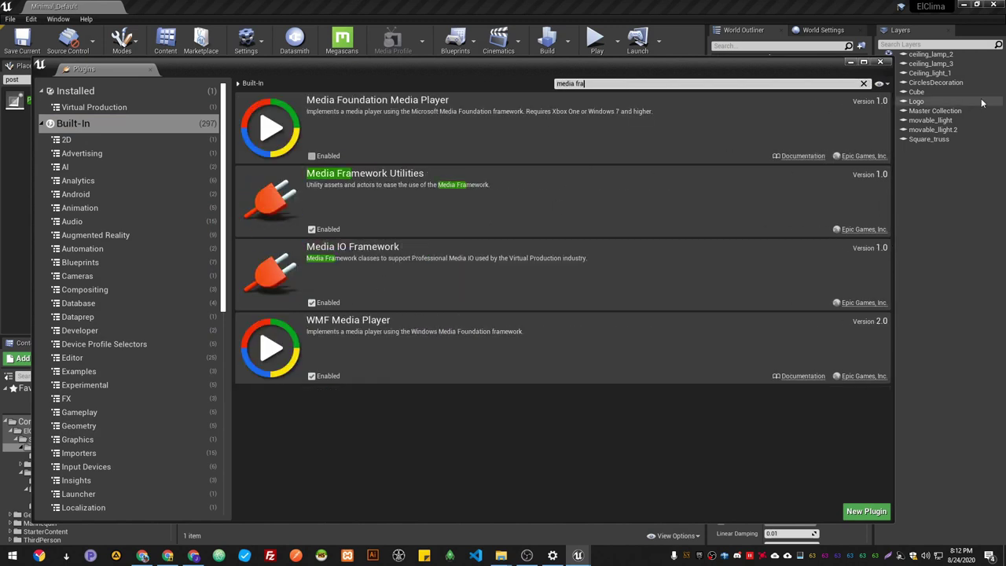
pyautogui.click(878, 62)
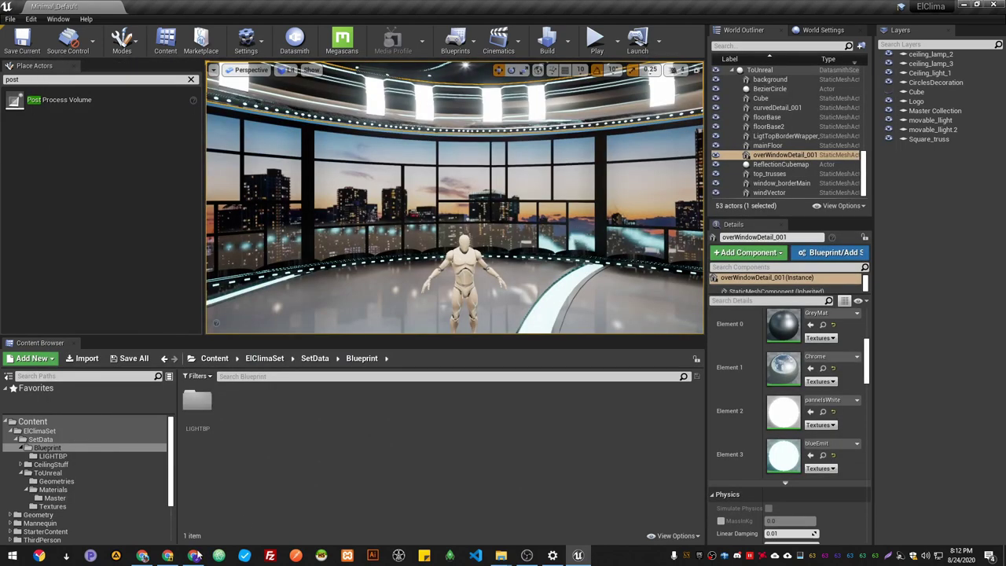
# - From Bridge (G:) > virtual set test, drag the pretty-woman .mp4 into the Blueprint folder
pyautogui.moveTo(501, 556)
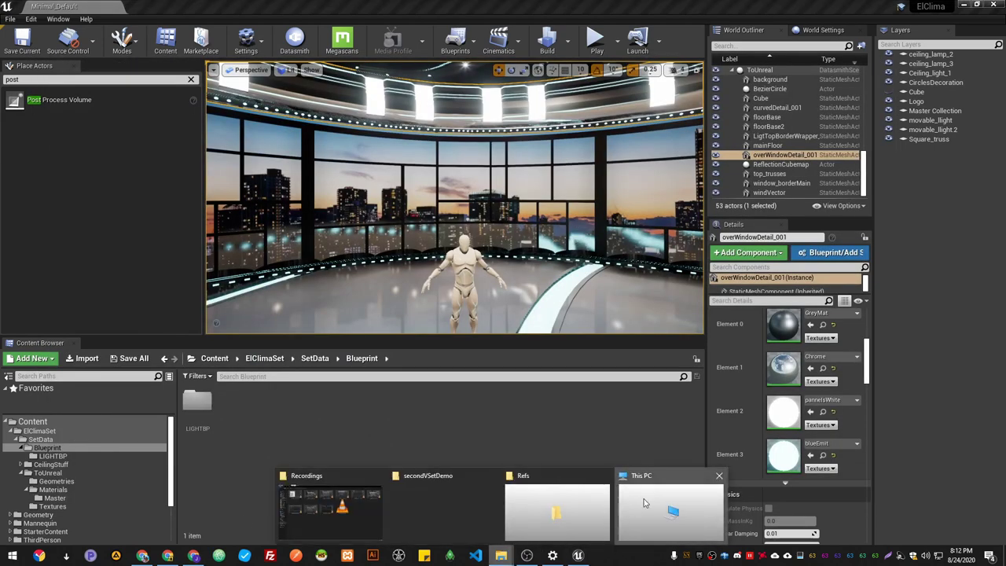
pyautogui.click(653, 509)
pyautogui.doubleClick(849, 250)
pyautogui.moveTo(857, 108); pyautogui.dragTo(674, 108)
pyautogui.doubleClick(747, 345)
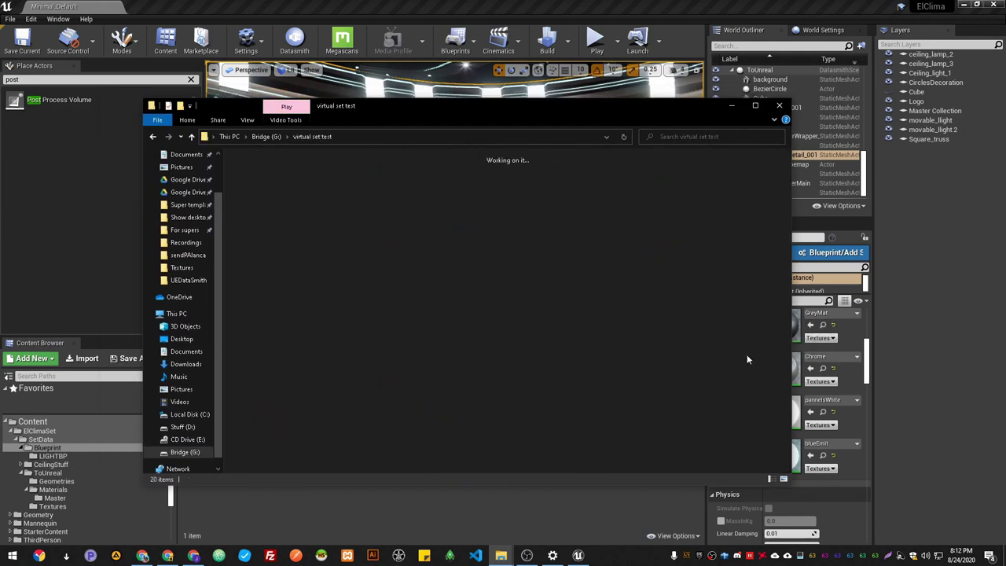
pyautogui.scroll(-6, 591, 378)
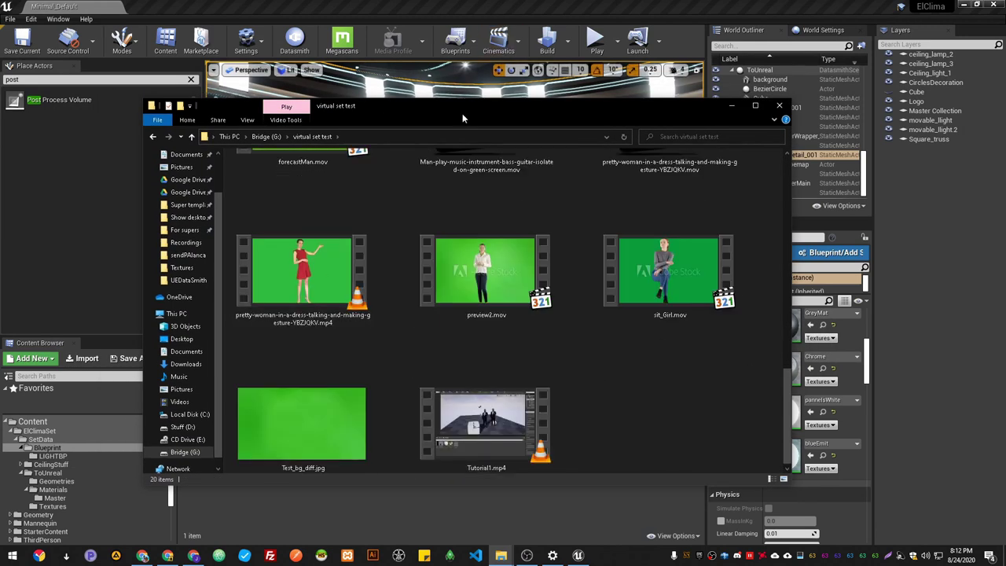
pyautogui.moveTo(448, 107); pyautogui.dragTo(602, 24)
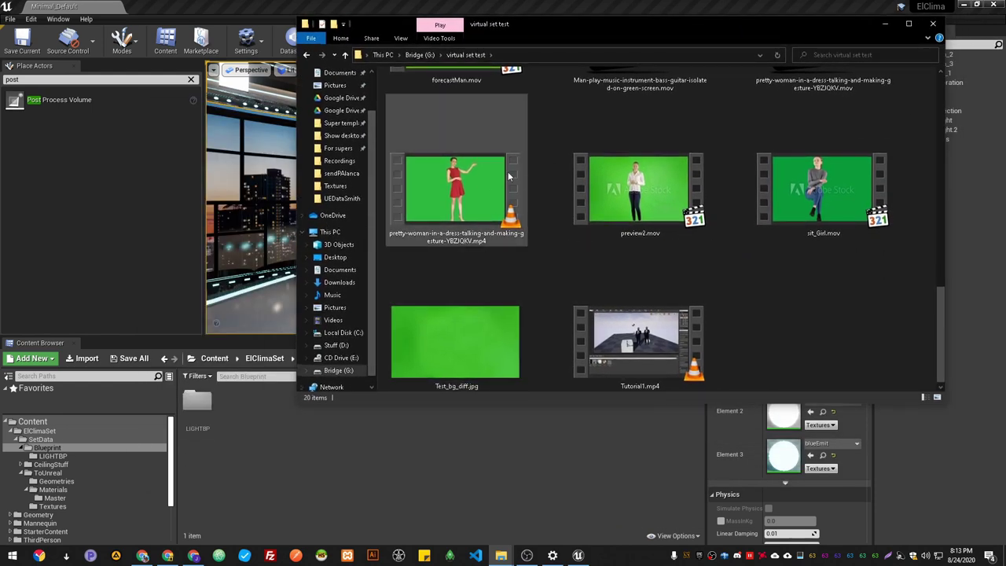
pyautogui.moveTo(462, 182); pyautogui.dragTo(255, 453)
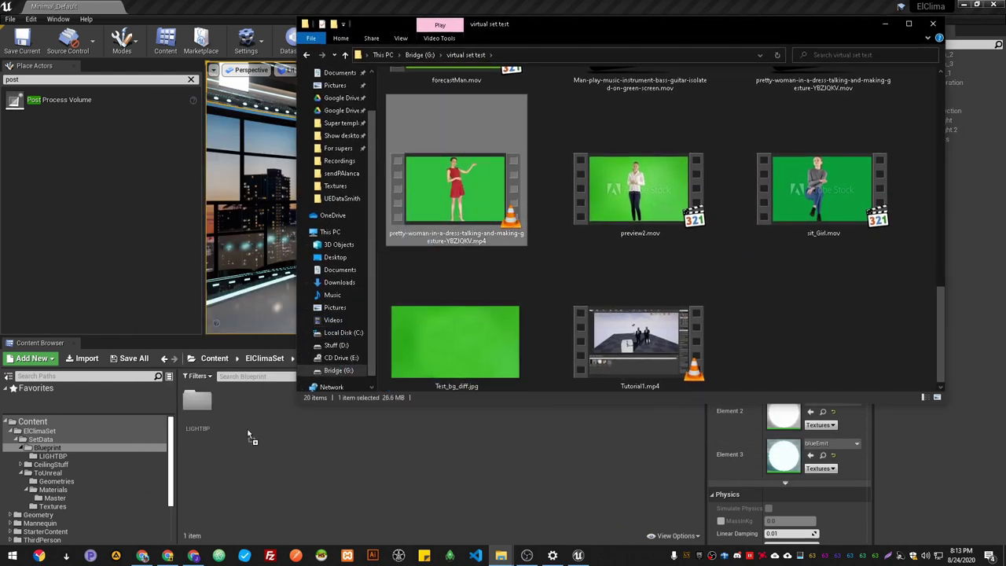
# - Inspect the imported pretty-woman video's media source settings
pyautogui.click(303, 448)
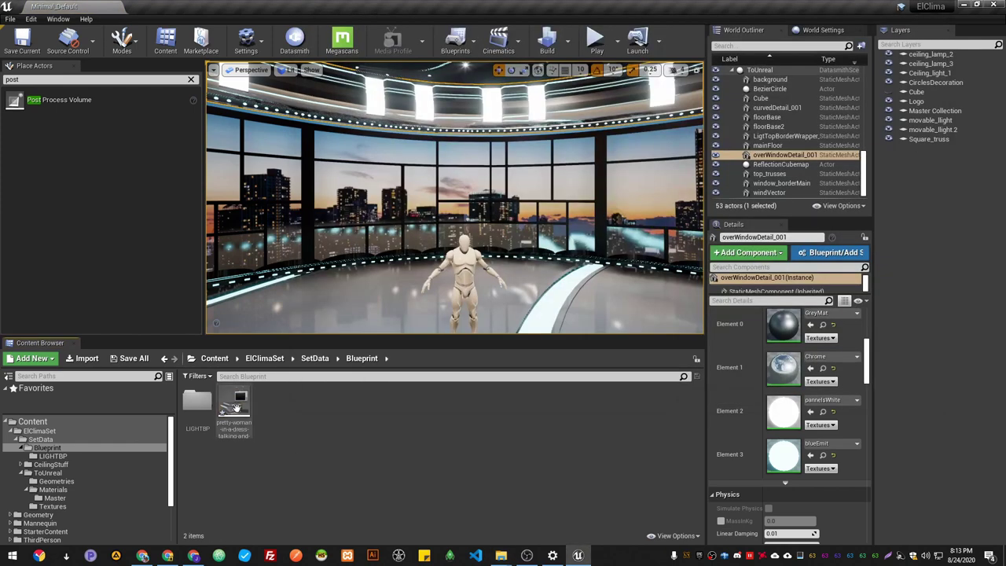
pyautogui.doubleClick(234, 409)
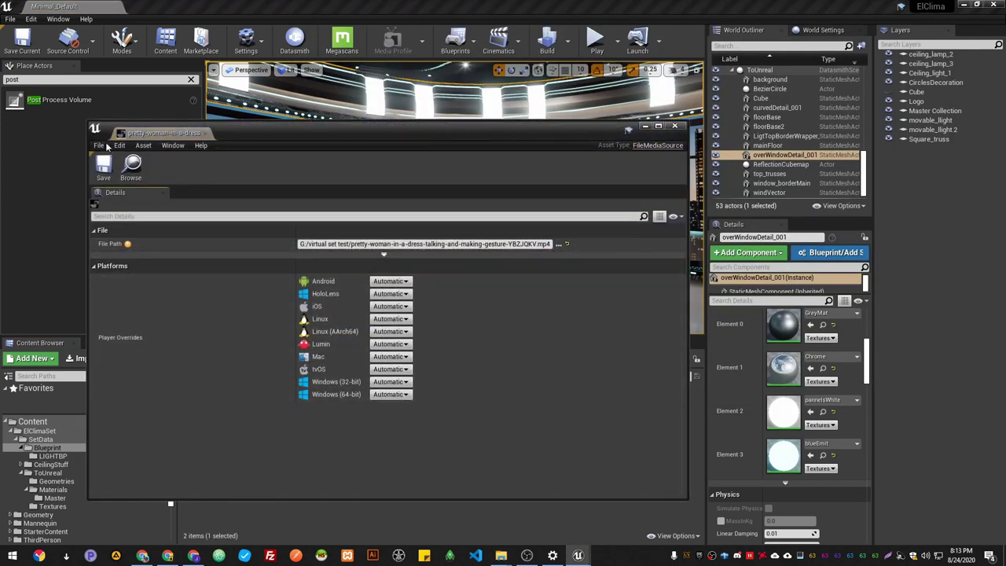
pyautogui.click(677, 127)
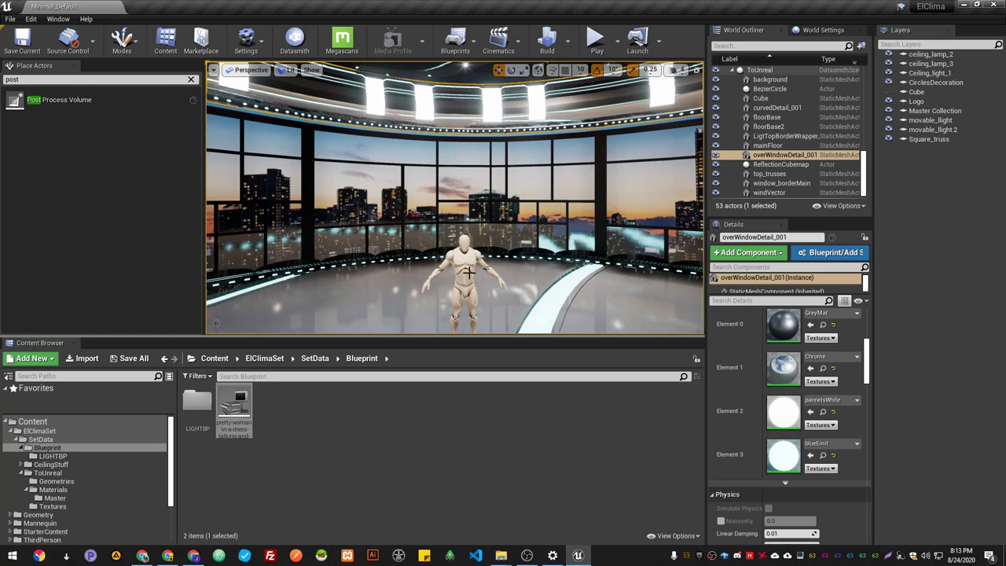
# - Add a new Media > Media Bundle asset and name it WeatherGirl
pyautogui.rightClick(307, 449)
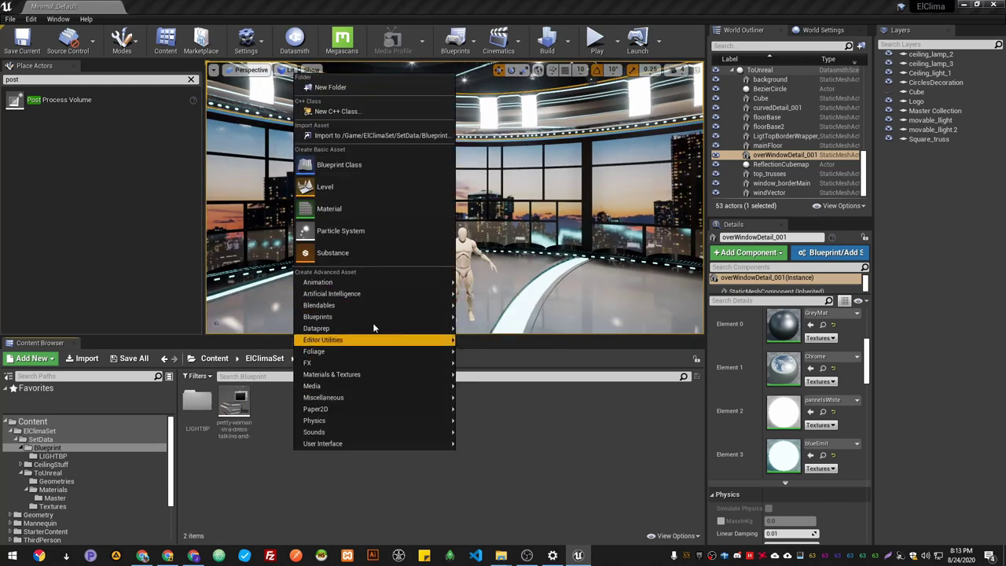
pyautogui.moveTo(382, 319)
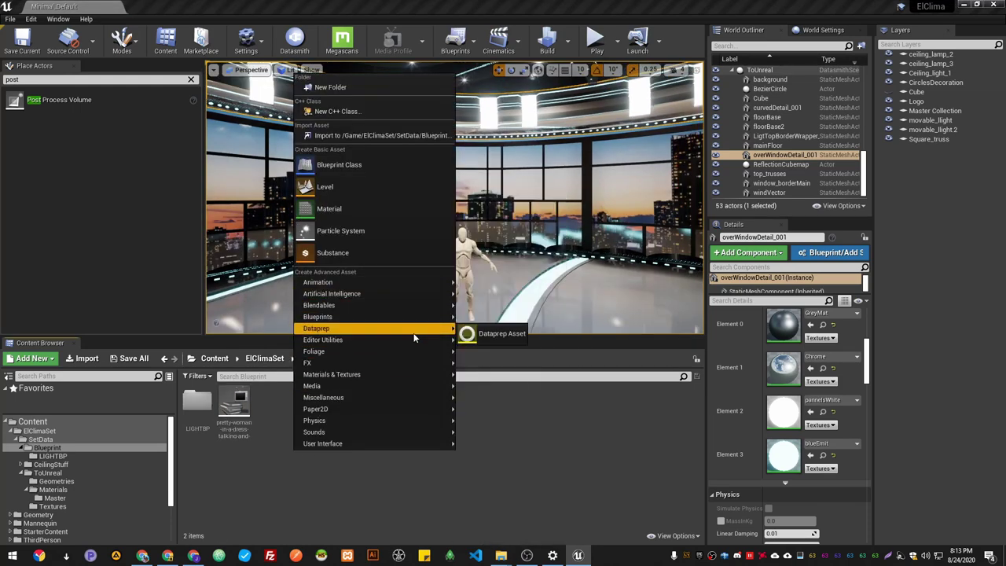
pyautogui.moveTo(364, 389)
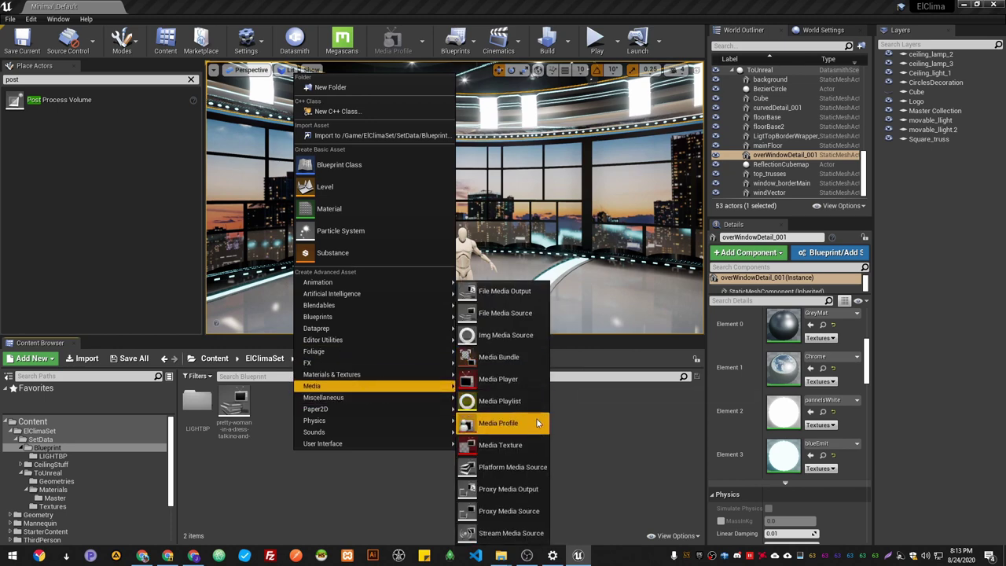
pyautogui.click(499, 358)
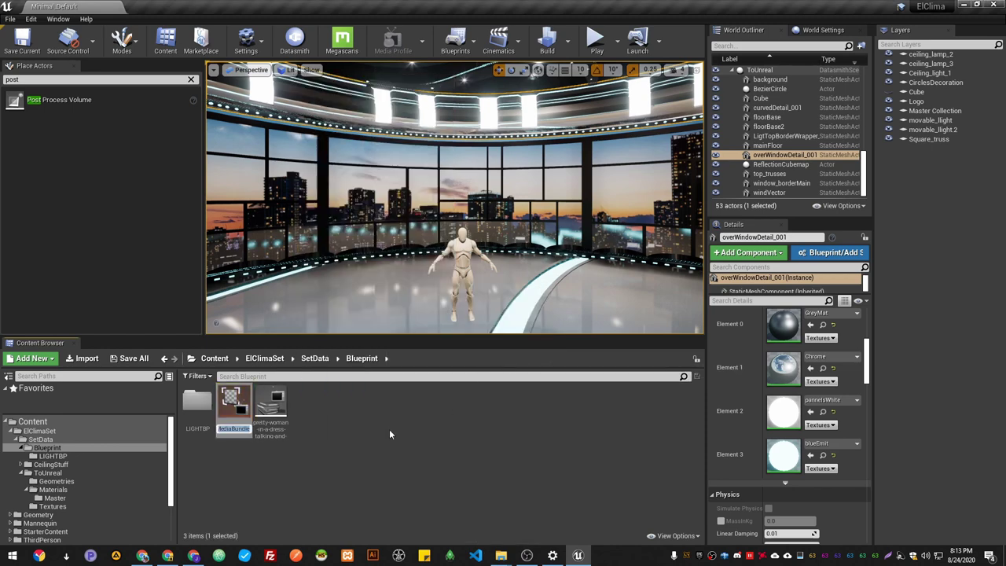
pyautogui.write('WeatherGirl')
pyautogui.press('Return')
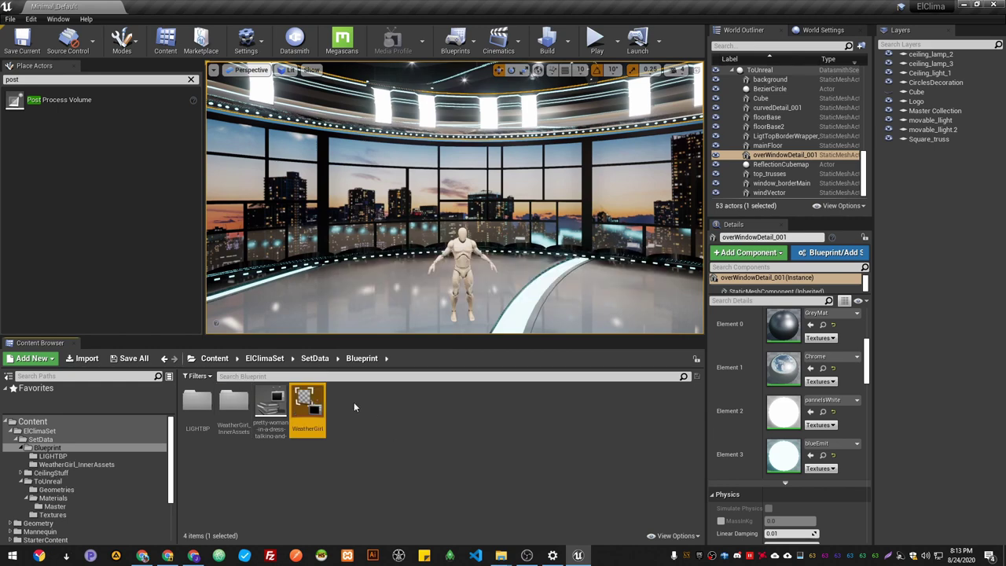
# - Set WeatherGirl's Media Source to a looping File Media Source
pyautogui.doubleClick(306, 405)
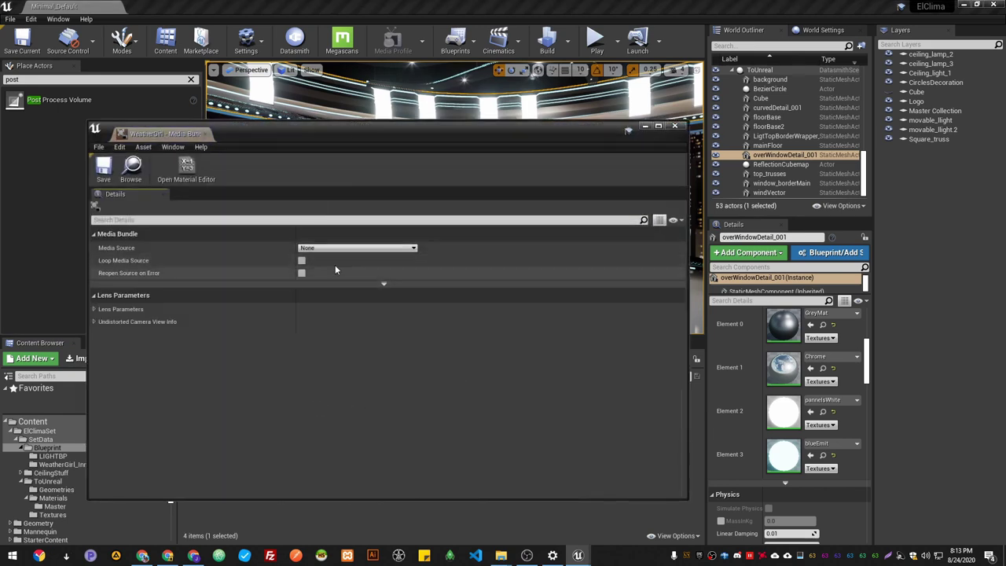
pyautogui.click(381, 154)
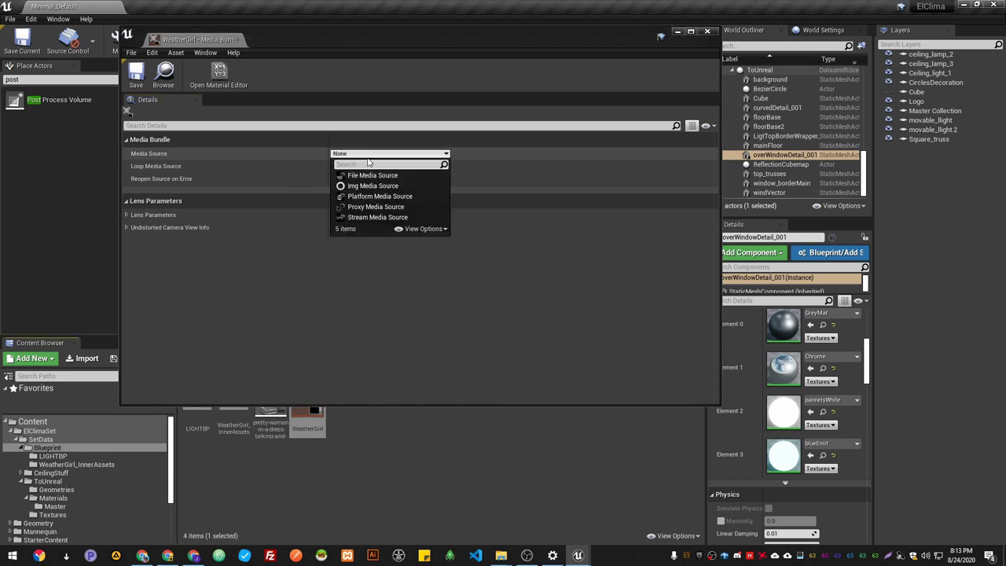
pyautogui.click(380, 178)
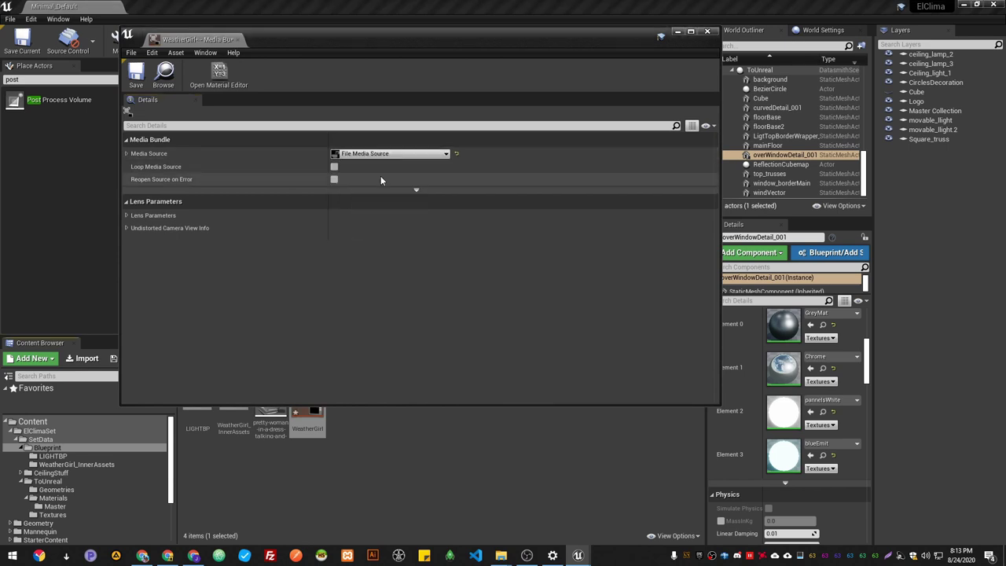
pyautogui.click(334, 167)
pyautogui.click(127, 153)
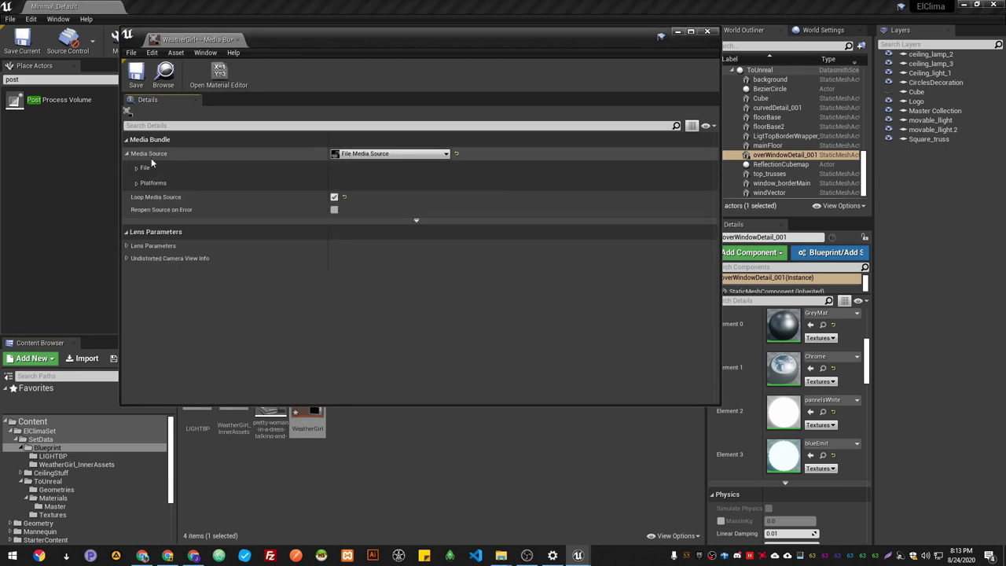
pyautogui.click(140, 170)
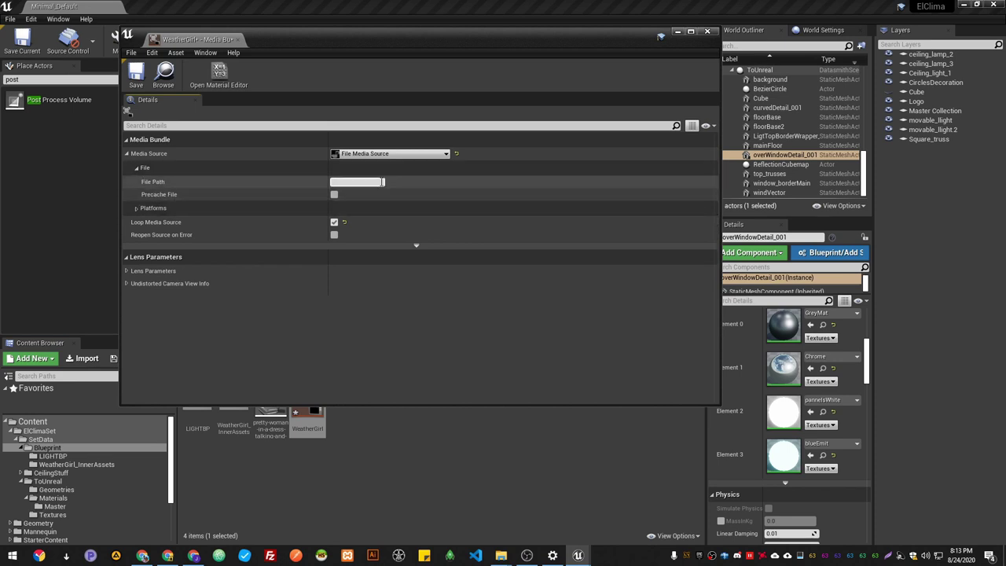
# - Copy the pretty-woman video's file path into the bundle's File Path and save WeatherGirl
pyautogui.doubleClick(271, 420)
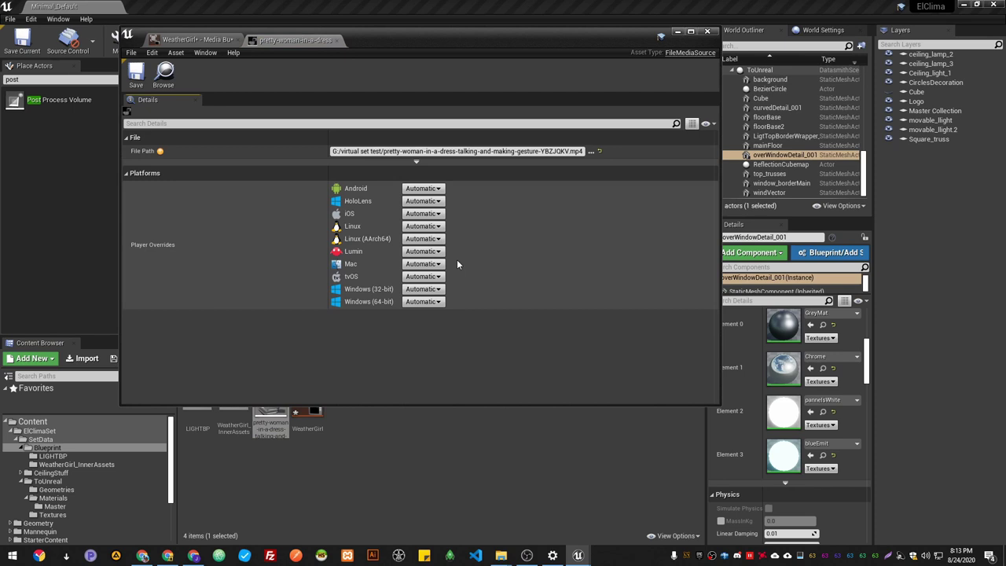
pyautogui.click(456, 151)
pyautogui.hotkey('ctrl', 'c')
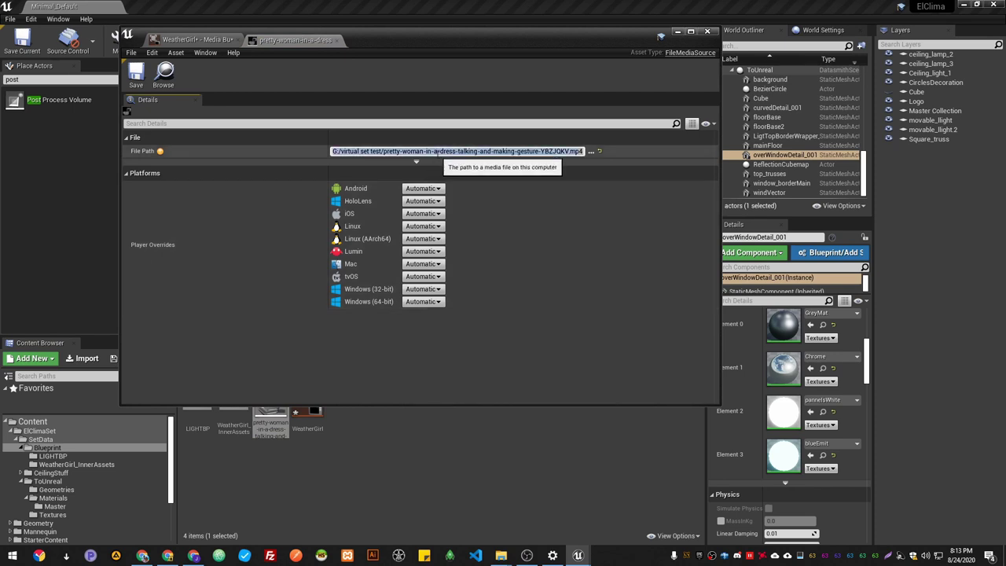
pyautogui.click(206, 41)
pyautogui.click(354, 182)
pyautogui.hotkey('ctrl', 'v')
pyautogui.press('Return')
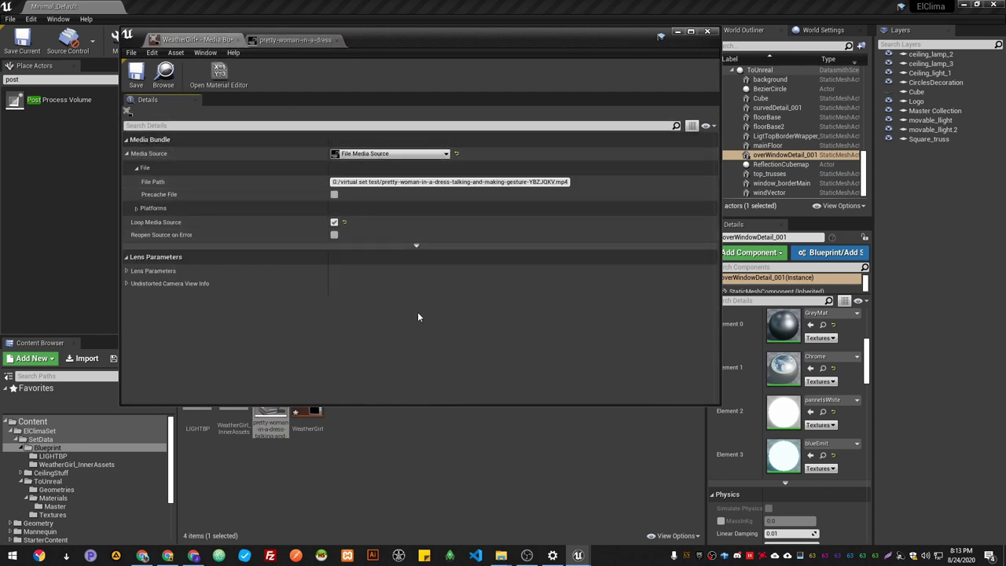
pyautogui.click(136, 77)
# - Maximize the asset editor window and return to the studio level
pyautogui.click(293, 40)
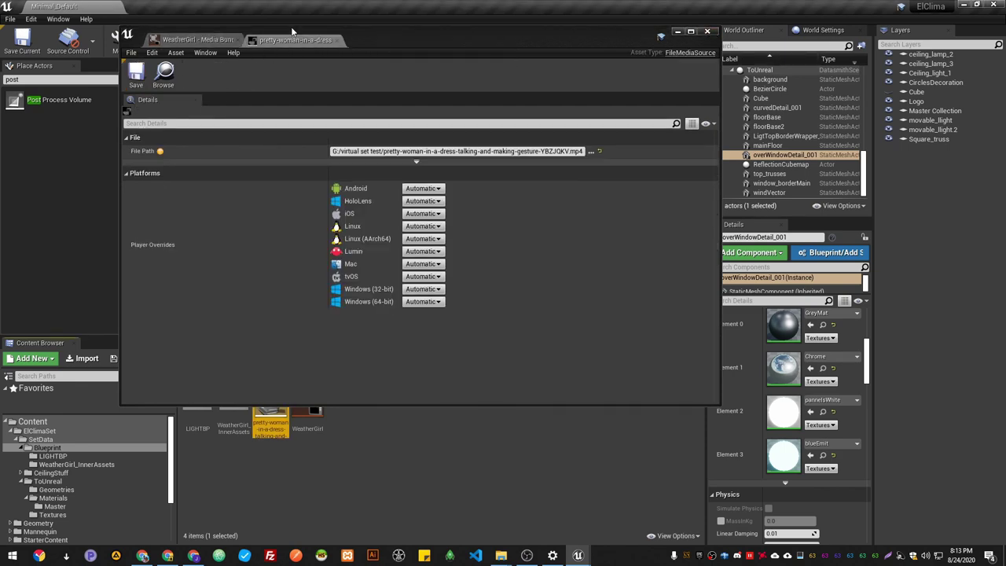
pyautogui.doubleClick(293, 34)
pyautogui.click(245, 7)
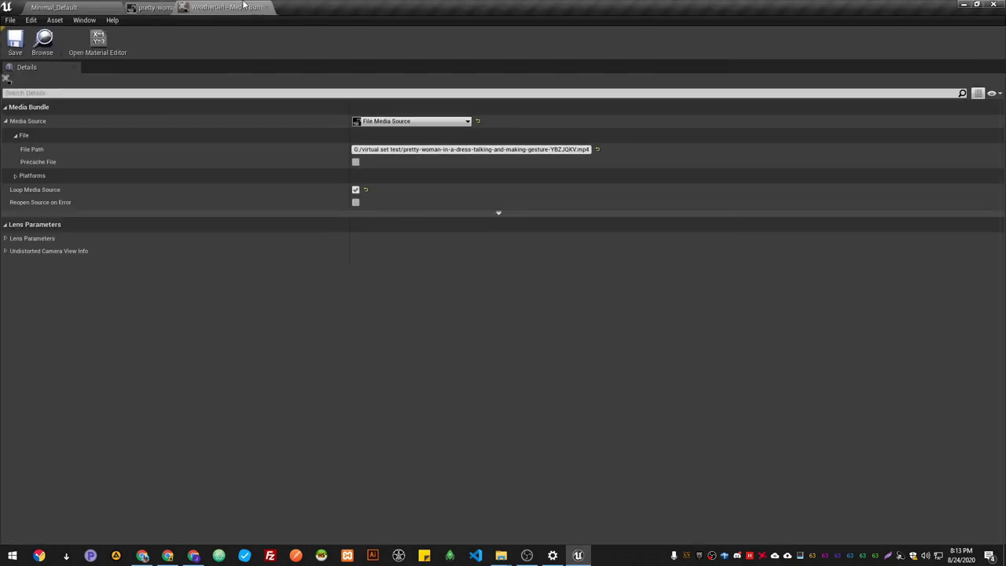
pyautogui.click(67, 6)
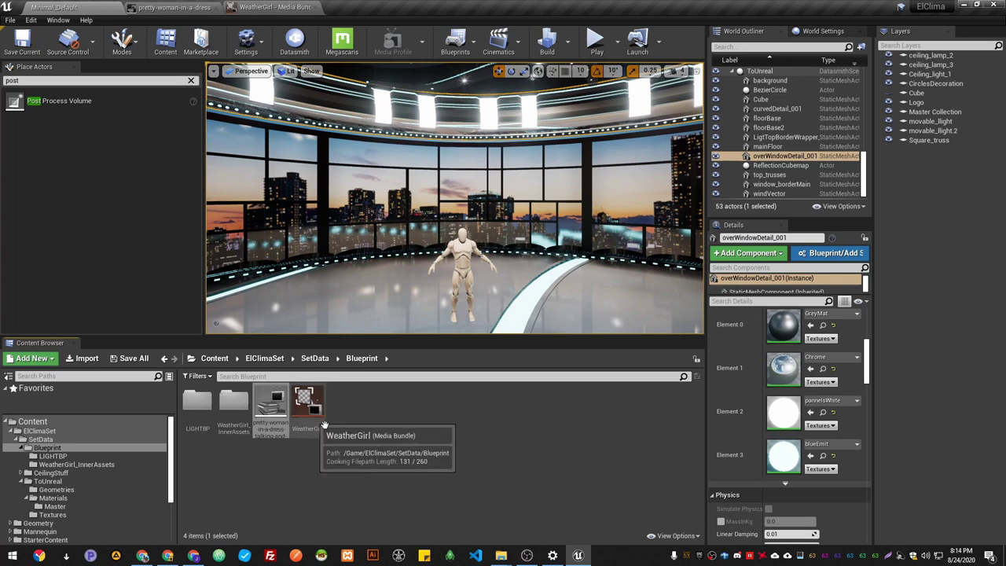
# - Drop WeatherGirl into the studio, inspect it up close, then slide its panel left along Y
pyautogui.moveTo(306, 403); pyautogui.dragTo(481, 301)
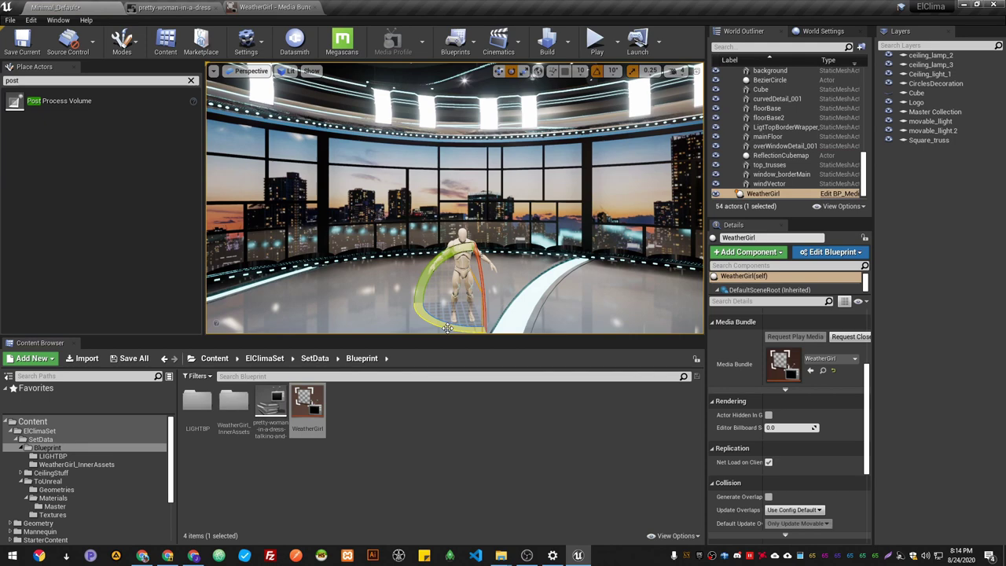
pyautogui.scroll(5, 446, 328)
pyautogui.moveTo(555, 246); pyautogui.dragTo(494, 108, button='right')
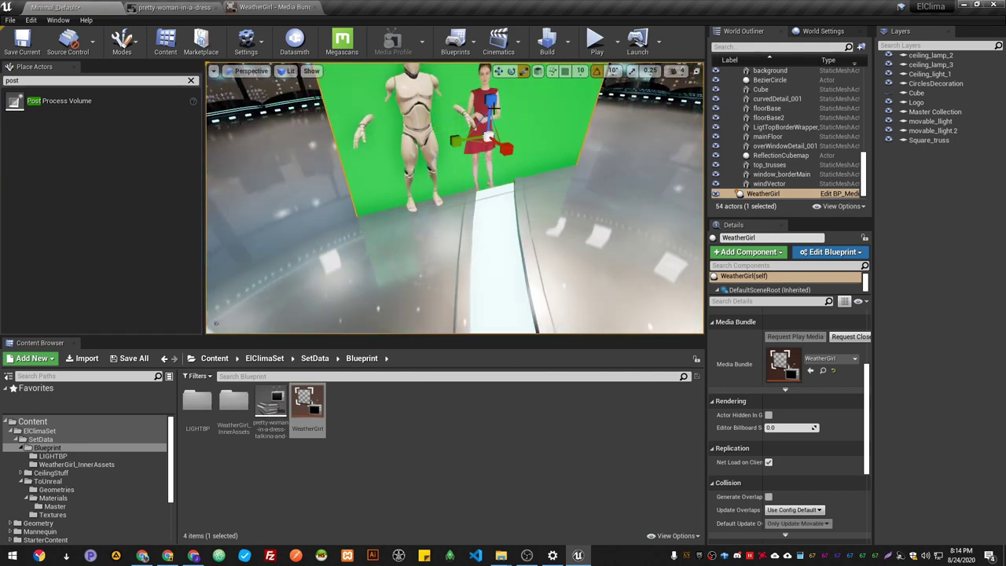
pyautogui.scroll(-5, 622, 211)
pyautogui.moveTo(621, 212); pyautogui.dragTo(555, 184, button='right')
pyautogui.moveTo(520, 163); pyautogui.dragTo(425, 168)
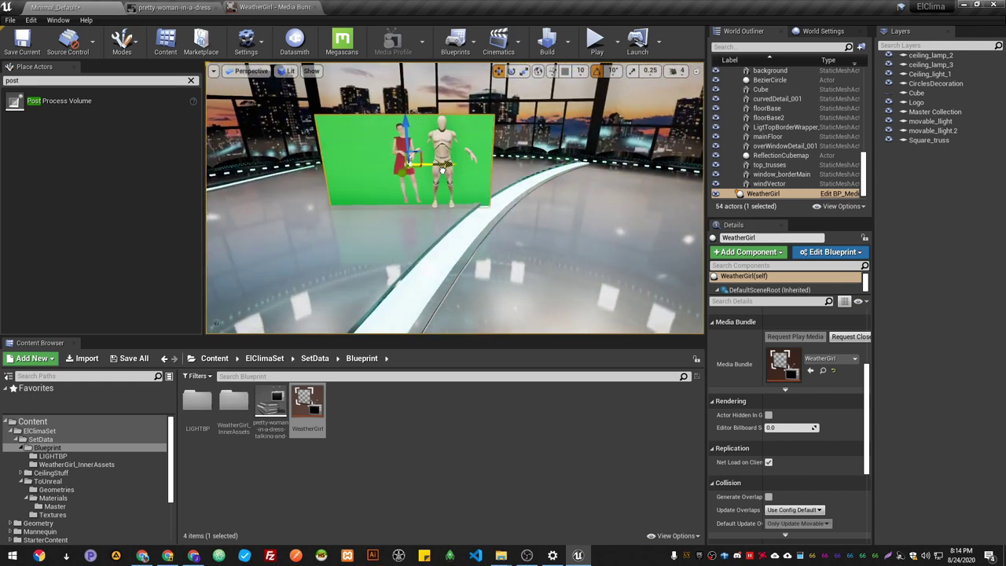
pyautogui.click(250, 72)
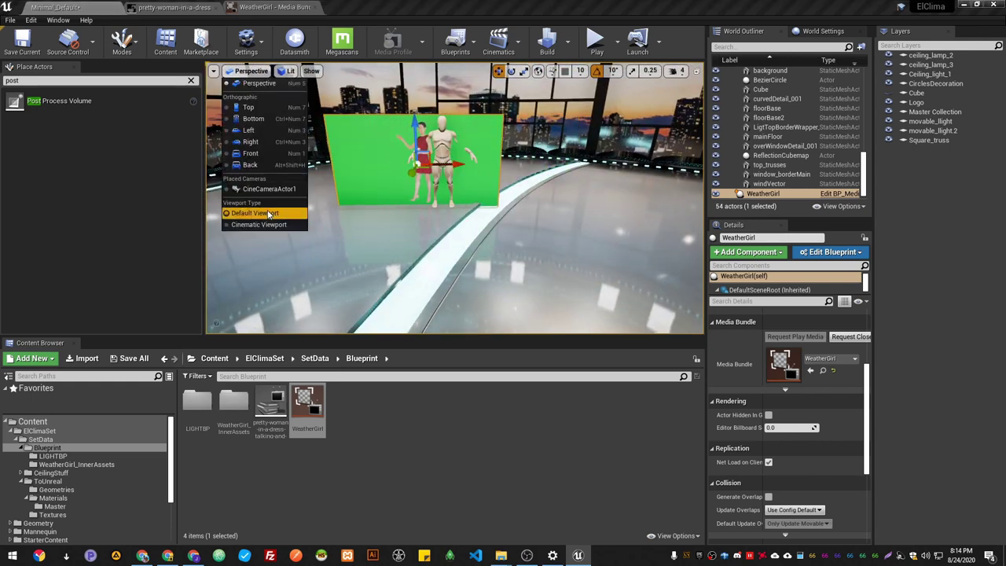
pyautogui.click(270, 193)
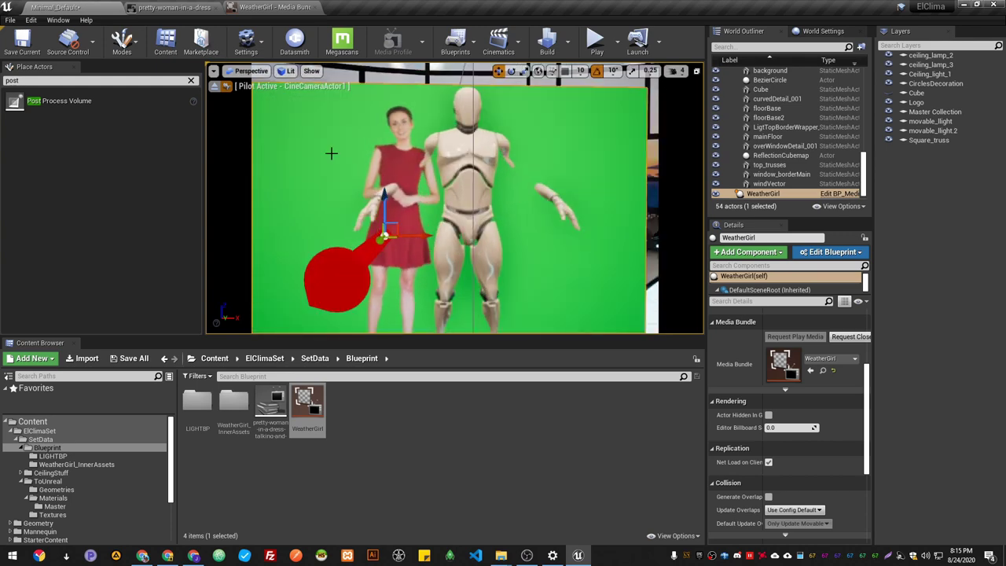
pyautogui.click(252, 71)
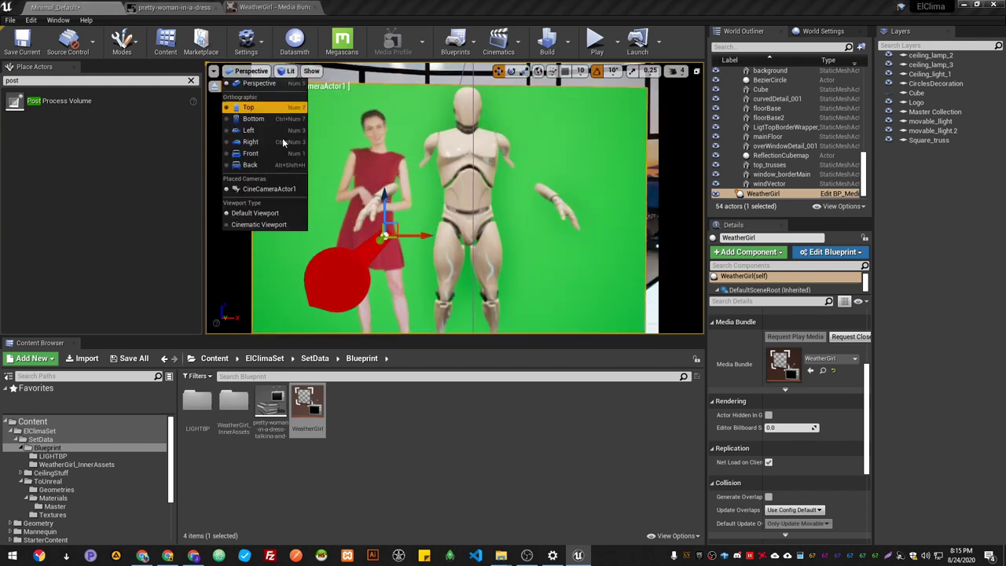
pyautogui.click(270, 226)
pyautogui.click(252, 72)
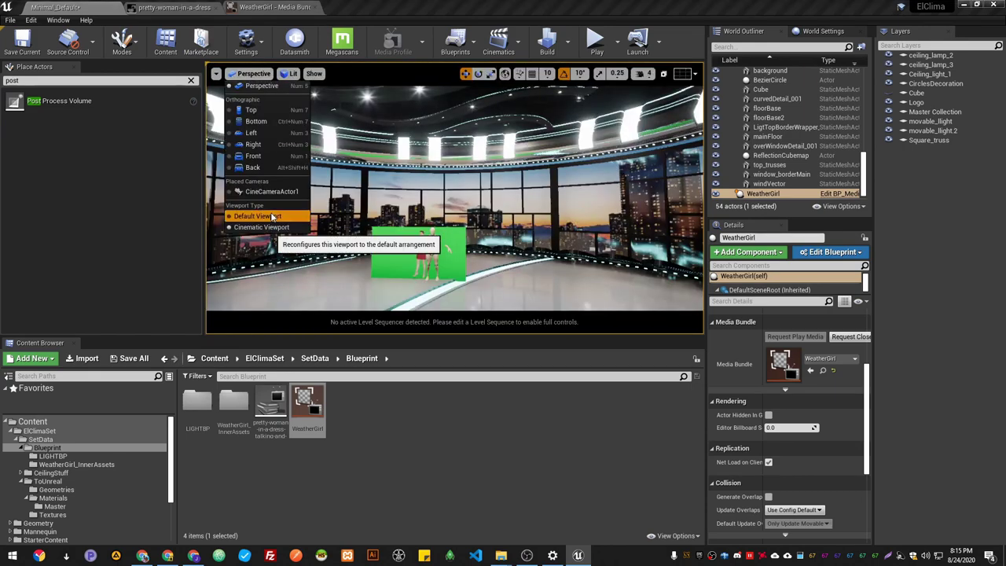
pyautogui.click(271, 216)
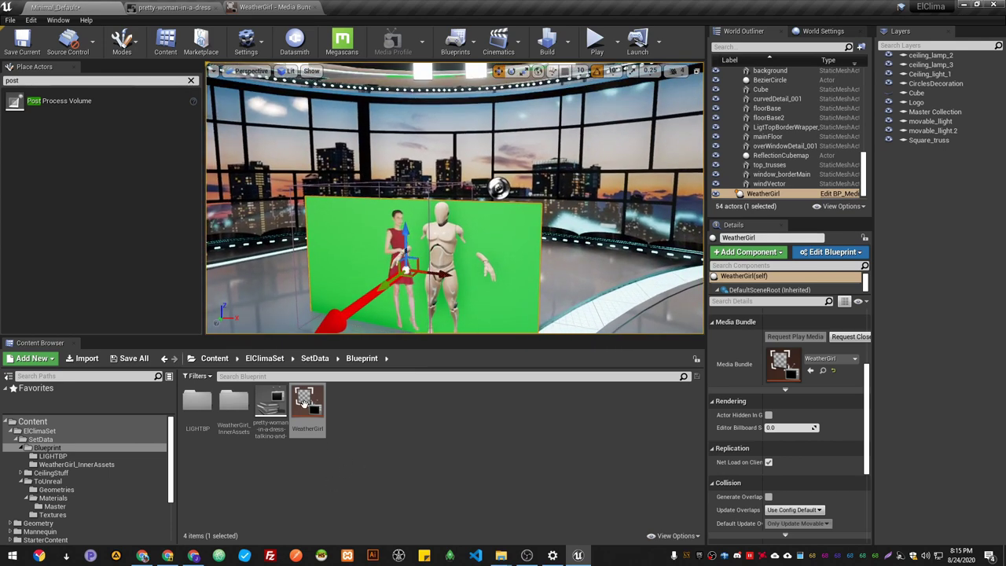
# - Open WeatherGirl's material instance and override EnableKeyer to turn the keyer on
pyautogui.doubleClick(305, 404)
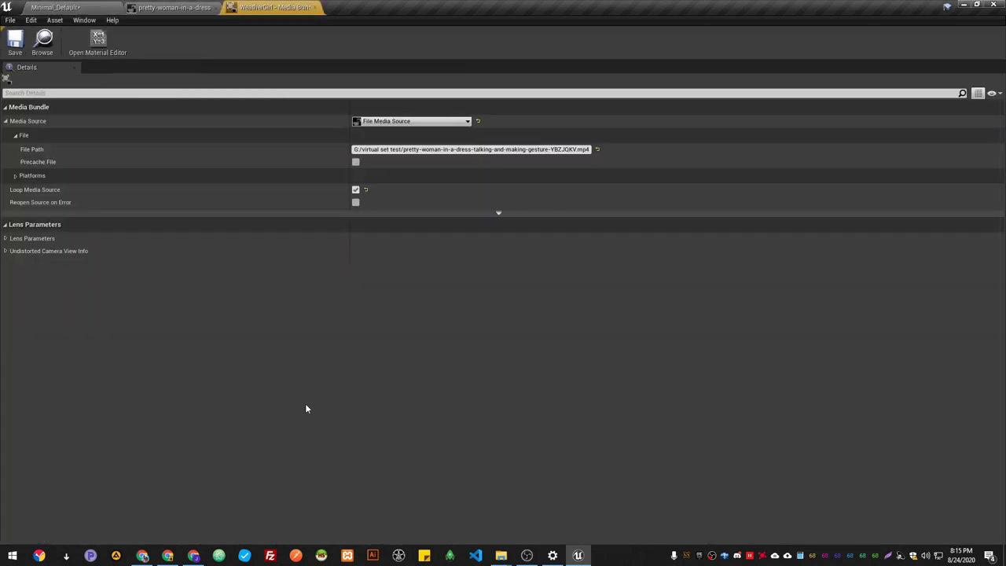
pyautogui.click(95, 41)
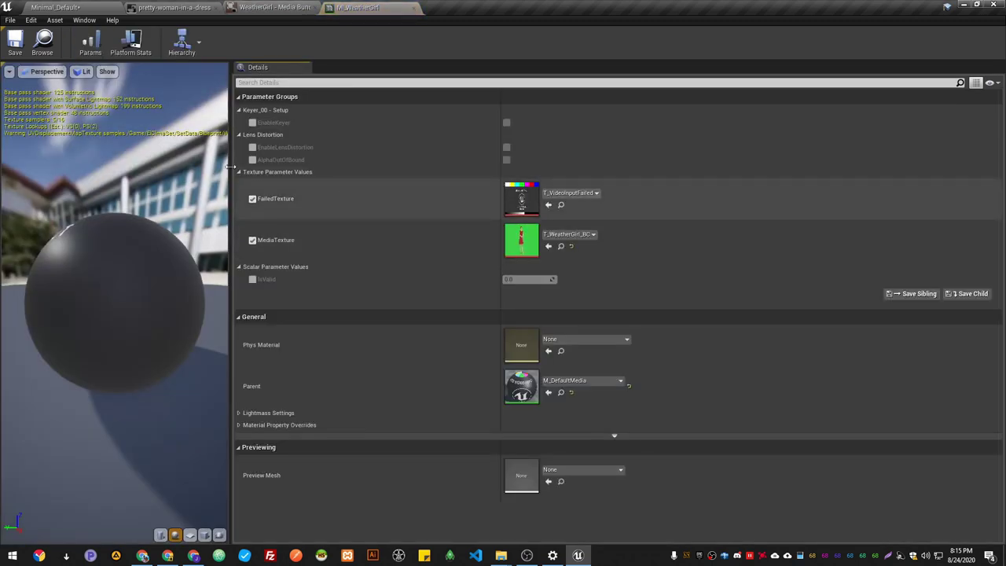
pyautogui.click(252, 123)
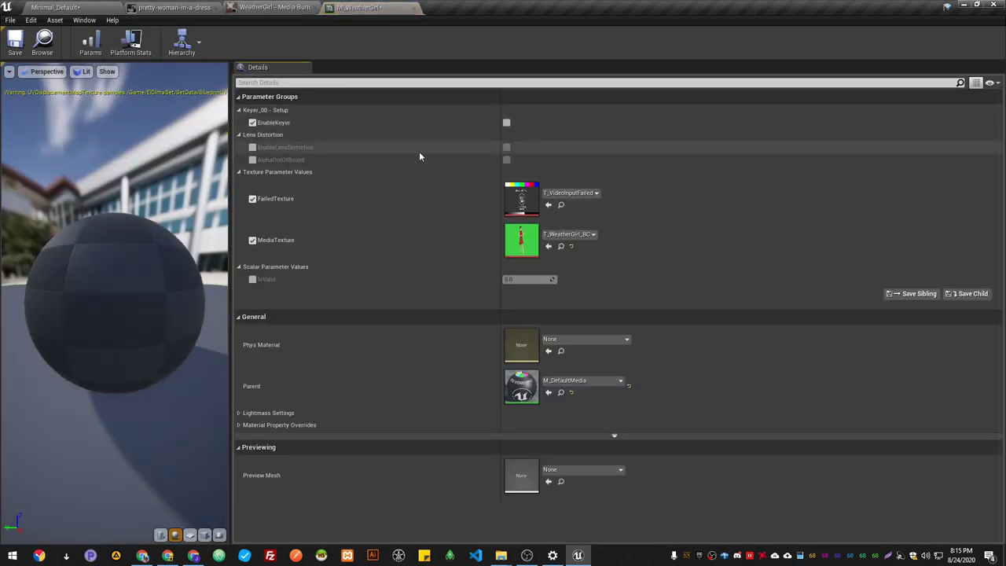
pyautogui.click(506, 122)
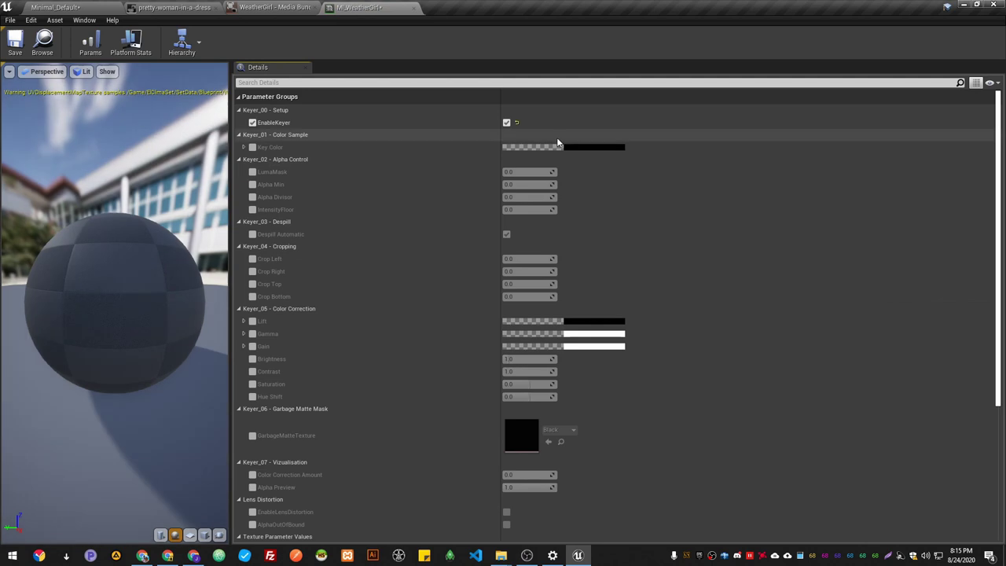
# - Override Key Color to bright green (R 0.079702, G 0.723958), save, and return to the level
pyautogui.click(597, 149)
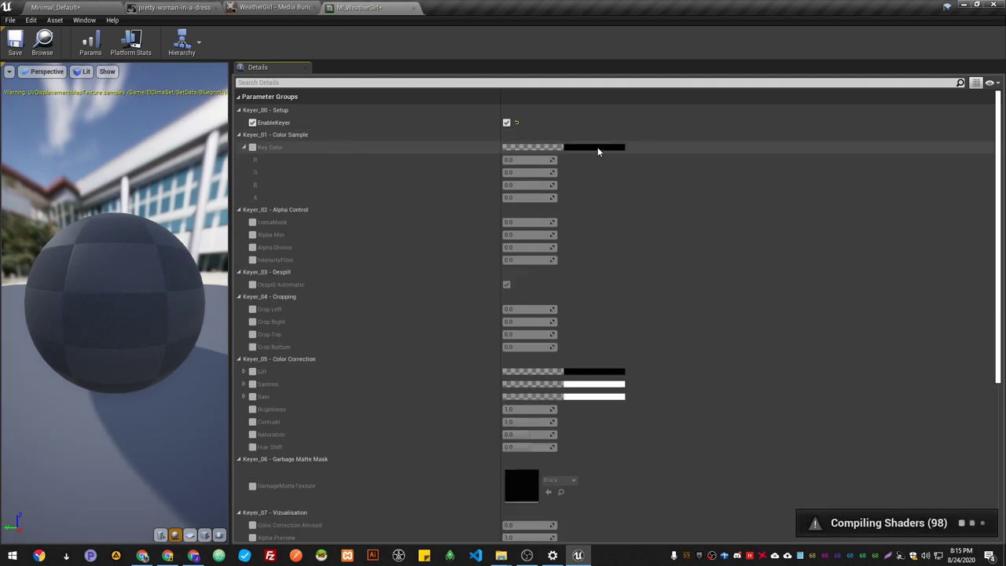
pyautogui.click(252, 147)
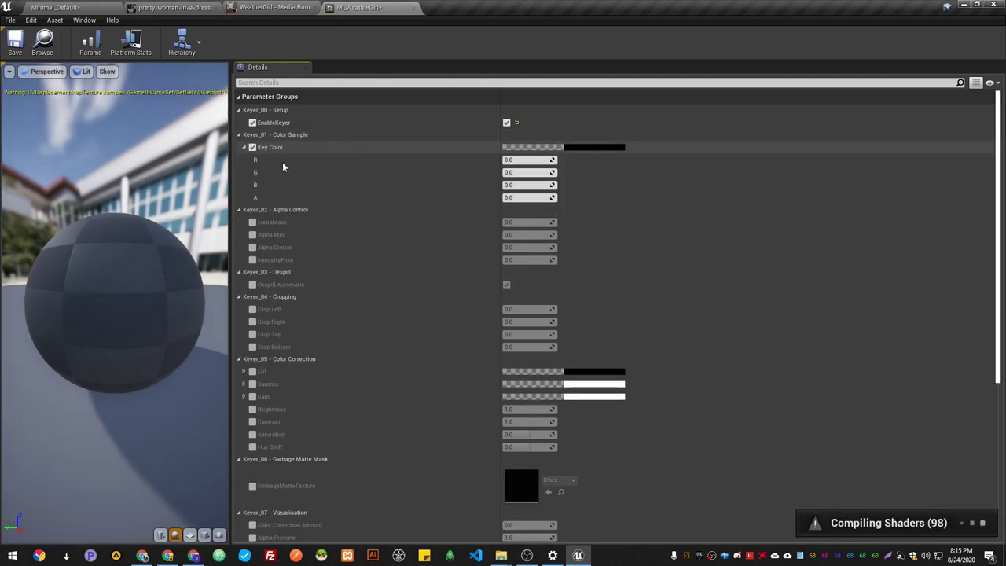
pyautogui.click(589, 147)
pyautogui.moveTo(676, 263); pyautogui.dragTo(622, 308)
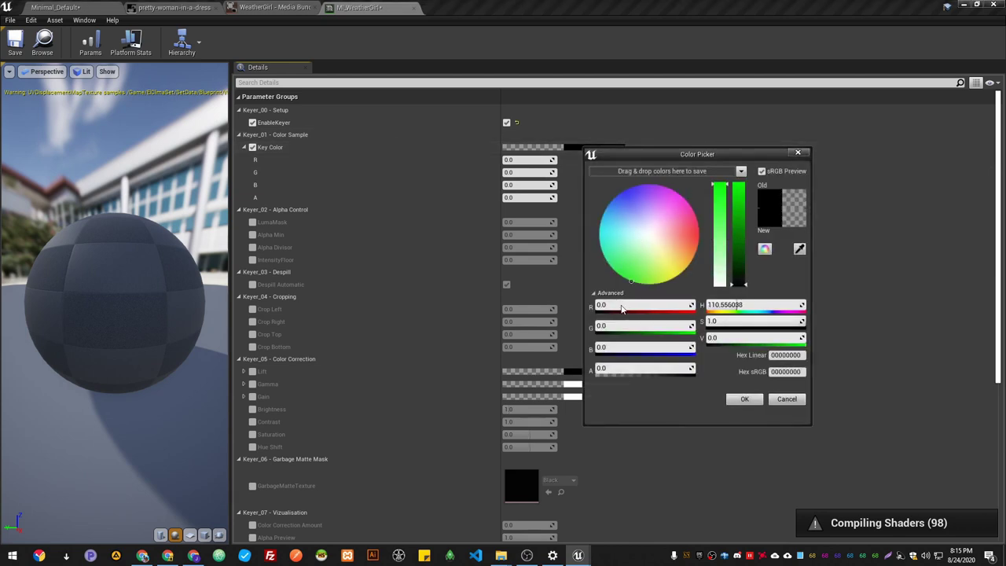
pyautogui.moveTo(741, 212); pyautogui.dragTo(742, 210)
pyautogui.click(744, 398)
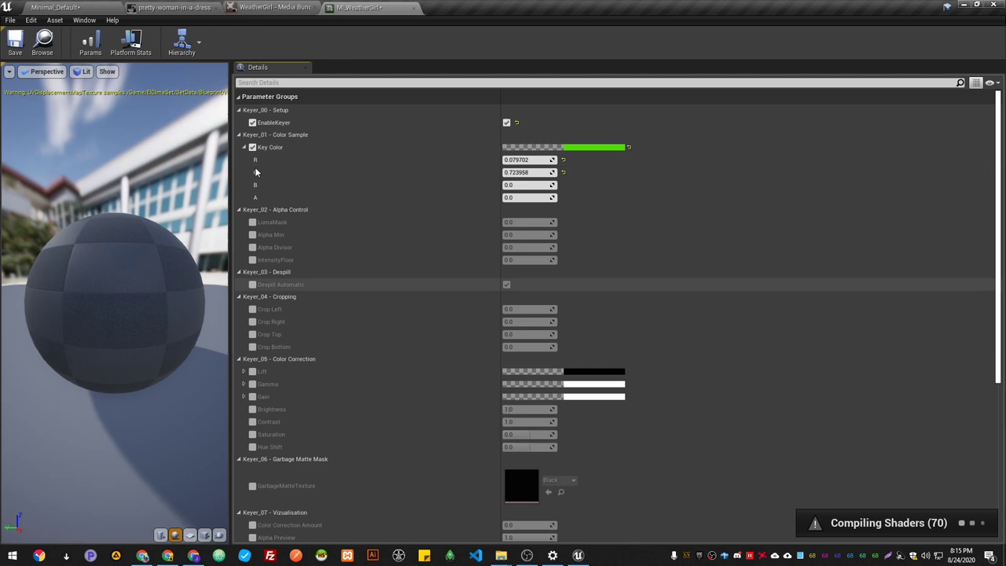
pyautogui.click(243, 147)
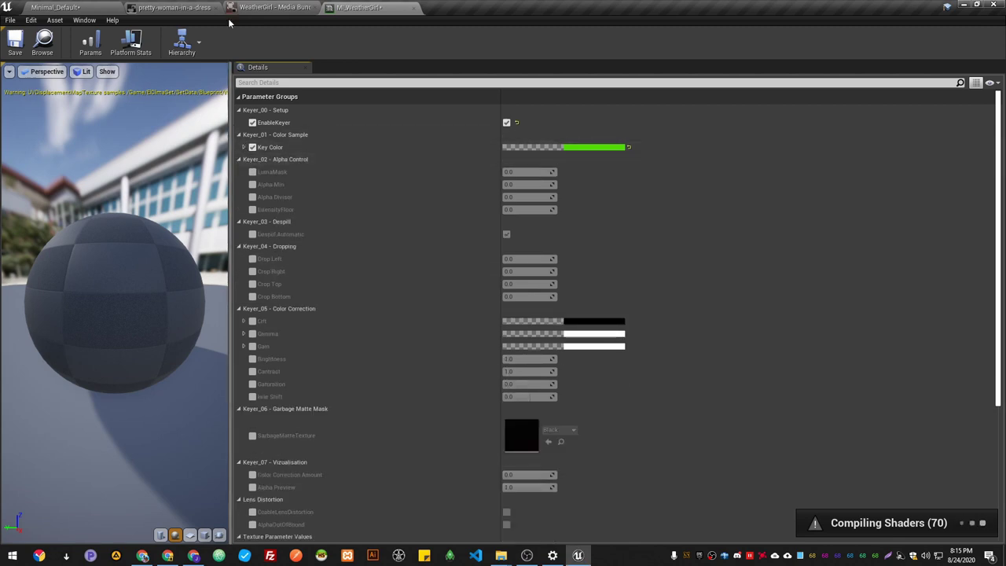
pyautogui.click(14, 44)
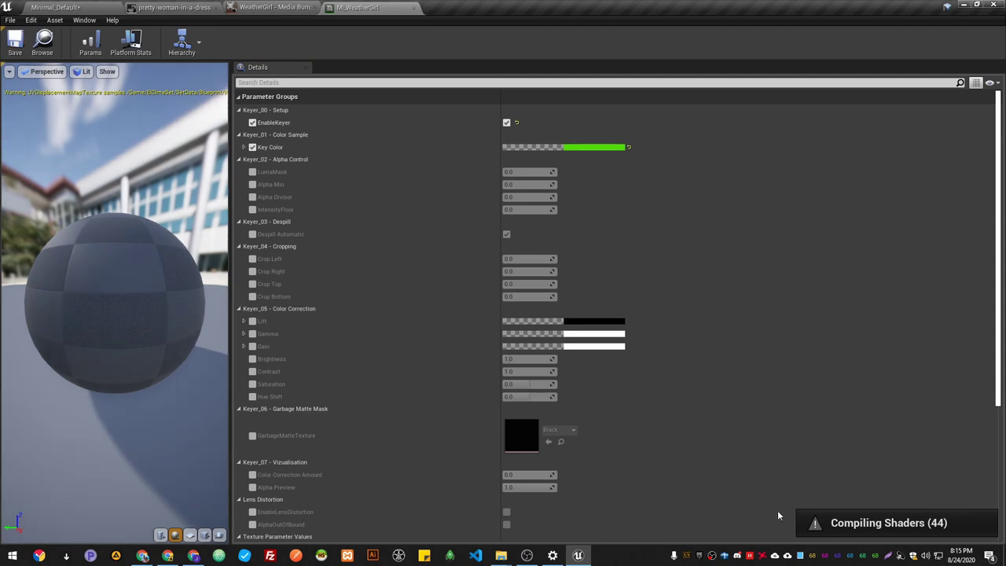
pyautogui.click(88, 11)
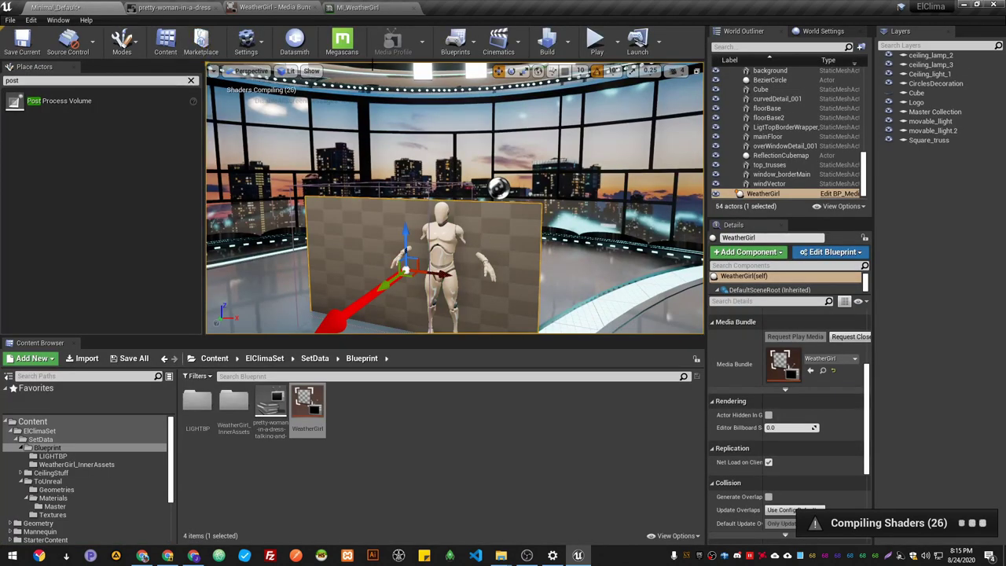
# - Undock the M_WeatherGirl material window onto the right half, with the level editor on the left
pyautogui.moveTo(373, 14); pyautogui.dragTo(325, 188)
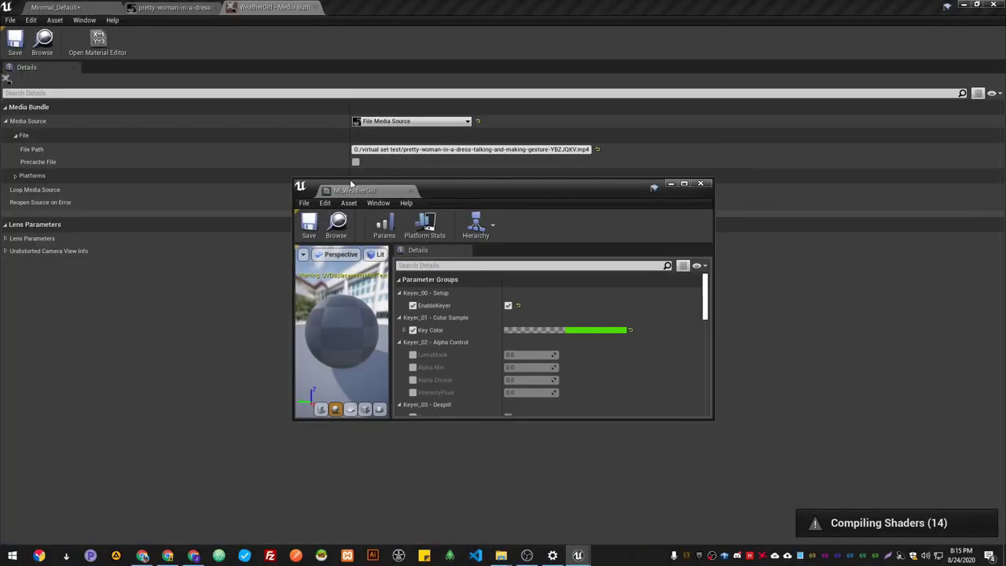
pyautogui.click(28, 7)
pyautogui.press('super+Right')
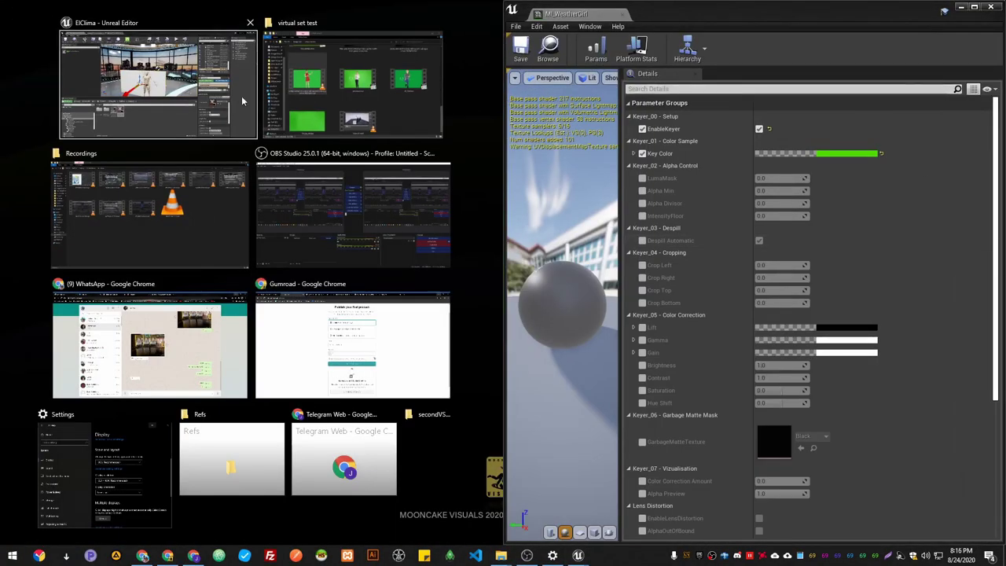
pyautogui.click(242, 100)
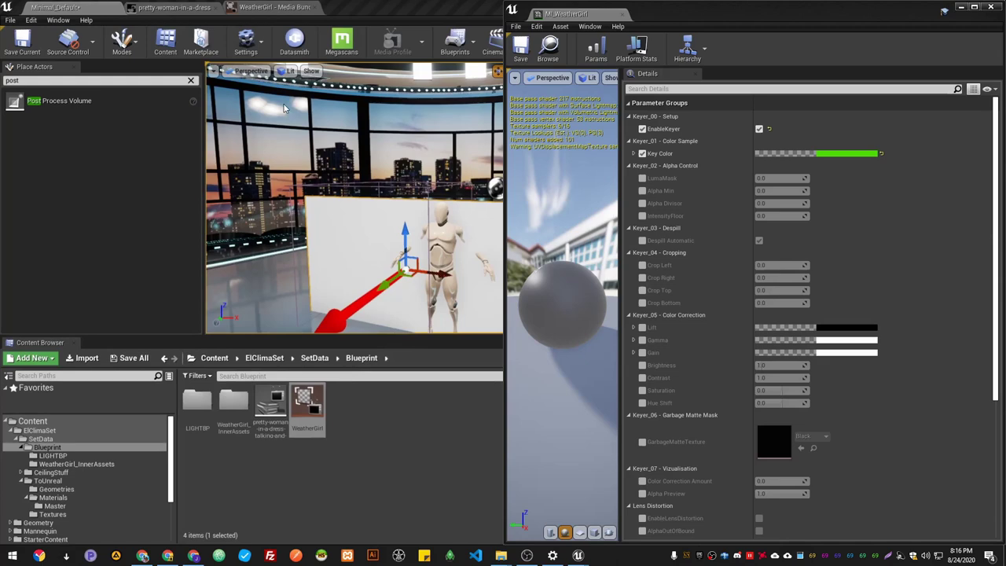
pyautogui.moveTo(354, 196); pyautogui.dragTo(357, 197, button='right')
pyautogui.click(802, 27)
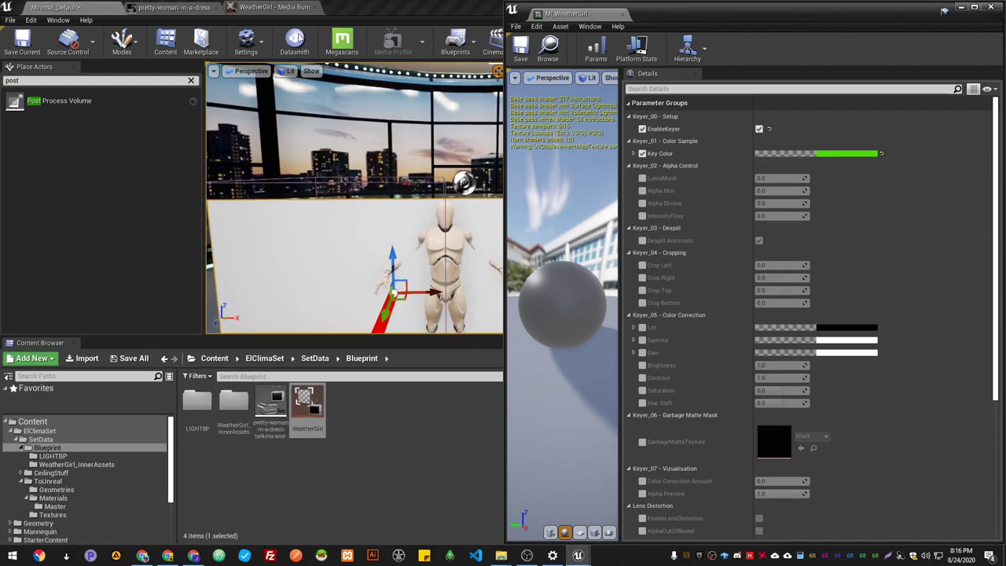
pyautogui.moveTo(688, 15); pyautogui.dragTo(1004, 216)
pyautogui.moveTo(341, 292); pyautogui.dragTo(465, 253, button='right')
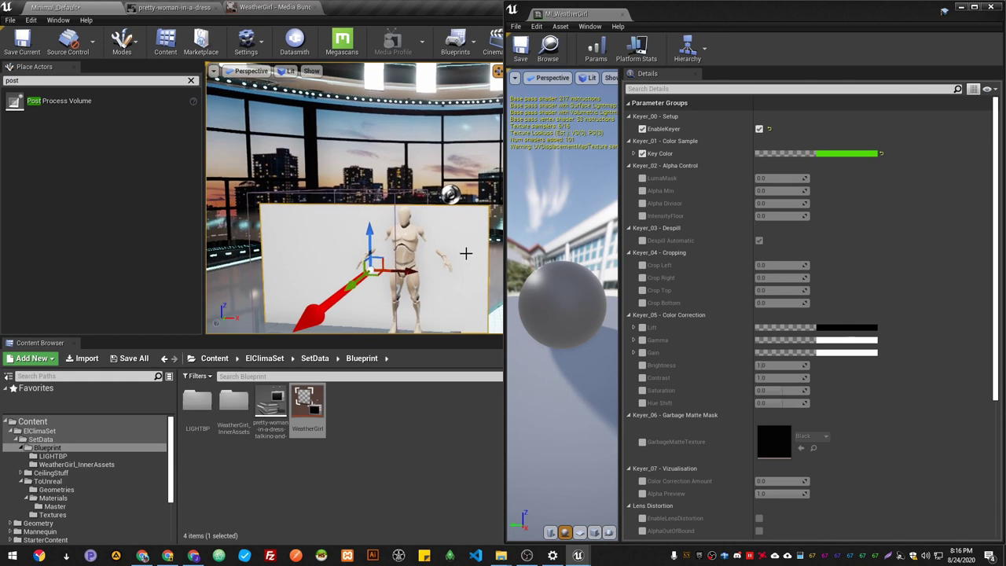
# - Override LumaMask, IntensityFloor and Alpha Divisor, lowering LumaMask and raising Alpha Min
pyautogui.click(642, 178)
pyautogui.click(642, 215)
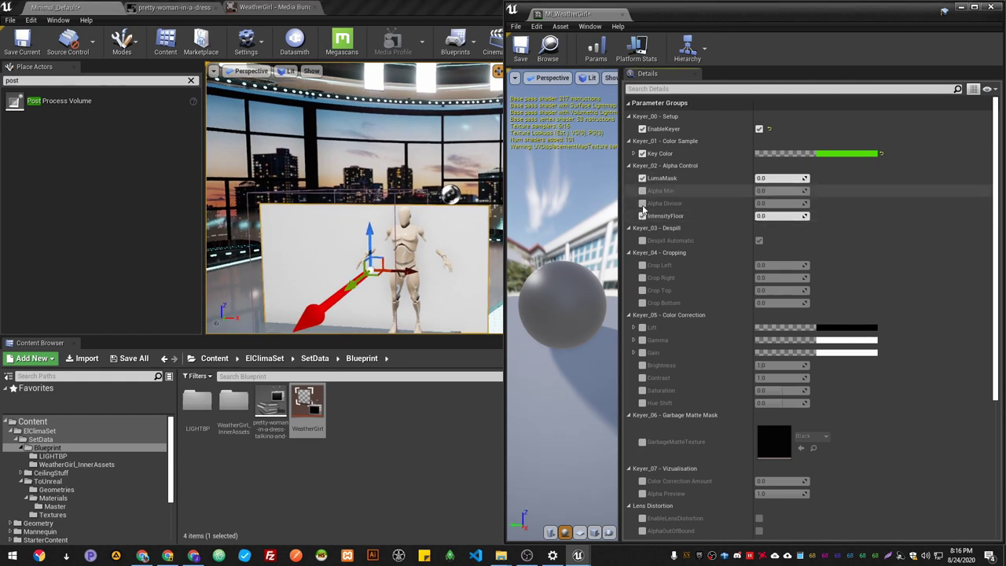
pyautogui.click(642, 203)
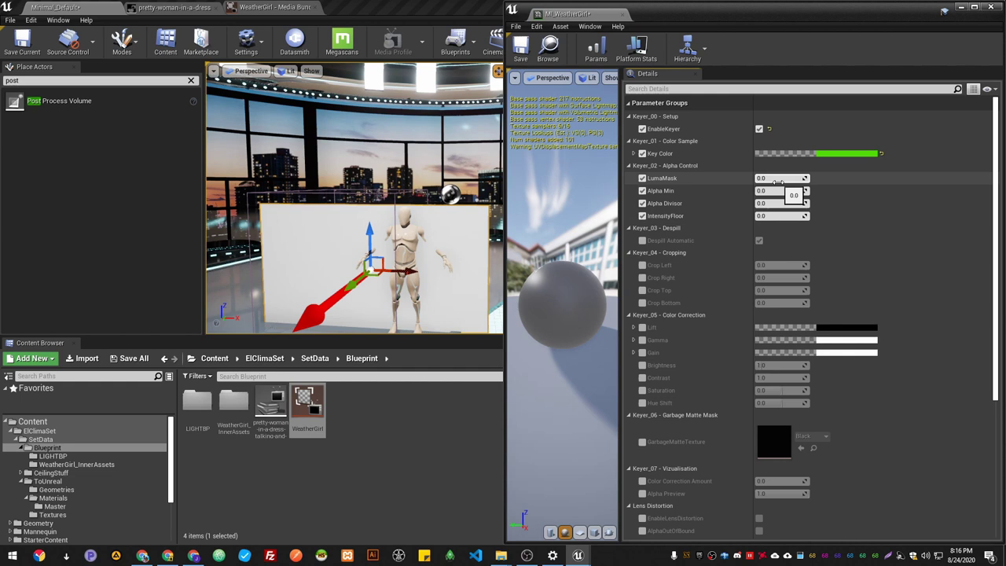
pyautogui.moveTo(782, 178); pyautogui.dragTo(784, 190)
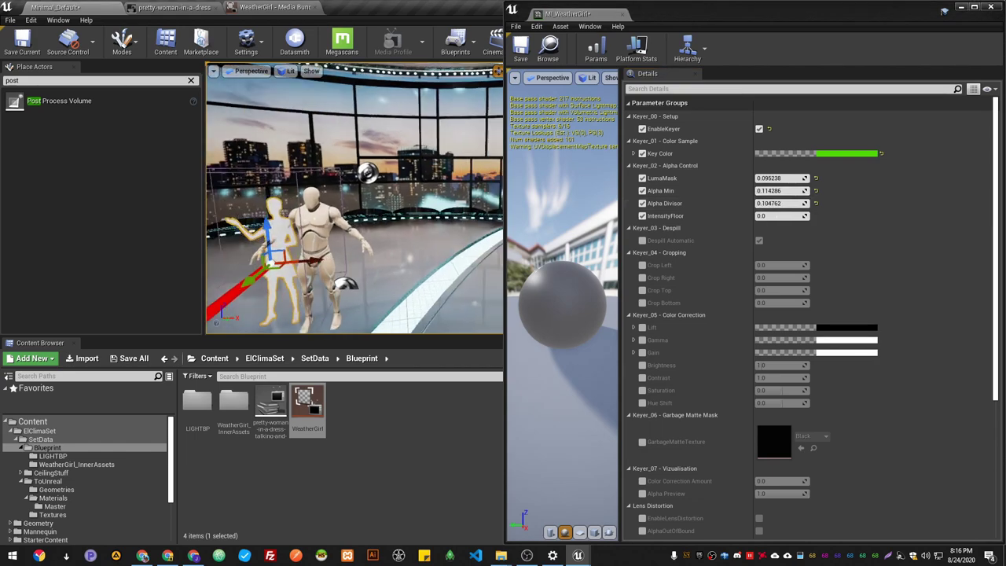
pyautogui.moveTo(353, 197); pyautogui.dragTo(328, 193, button='right')
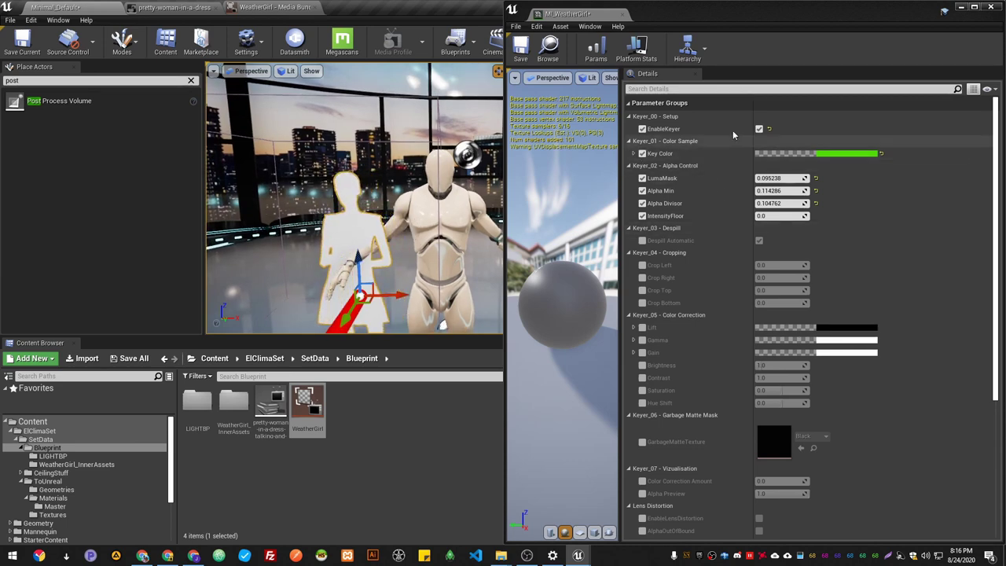
# - Toggle the keyer off and on to compare, then tick Keyer_07 Vizualisation > Alpha Preview
pyautogui.click(759, 130)
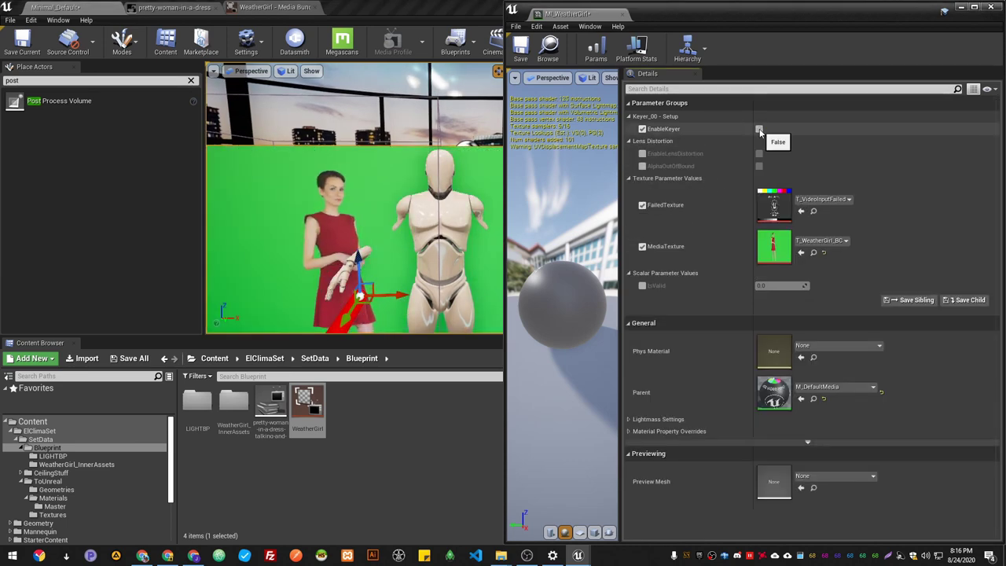
pyautogui.click(759, 129)
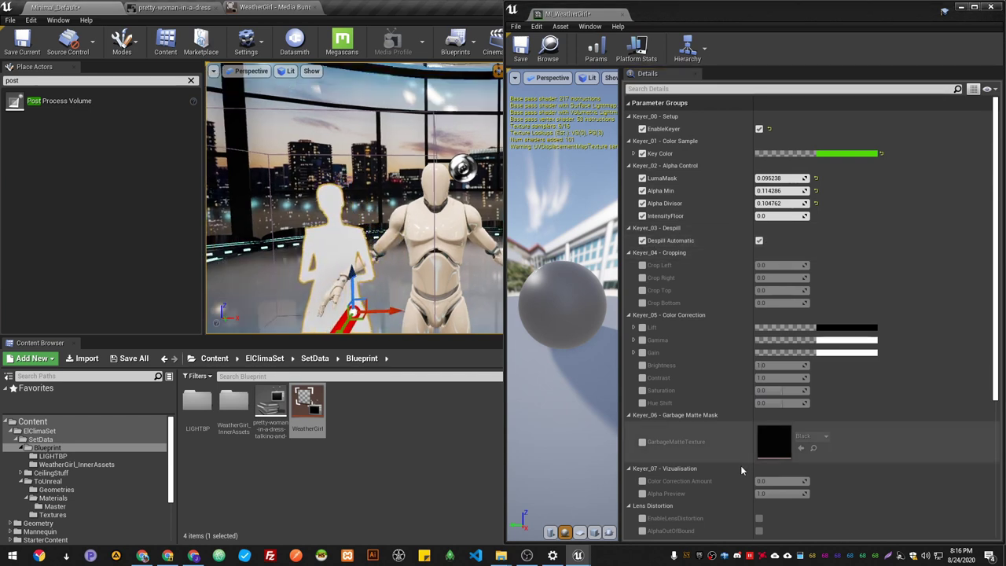
pyautogui.scroll(-5, 740, 466)
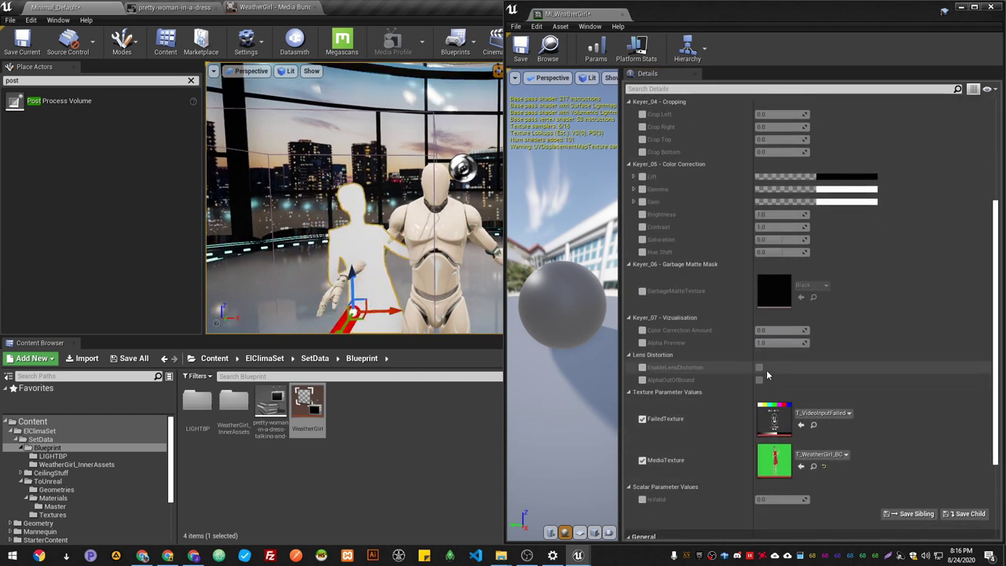
pyautogui.click(642, 343)
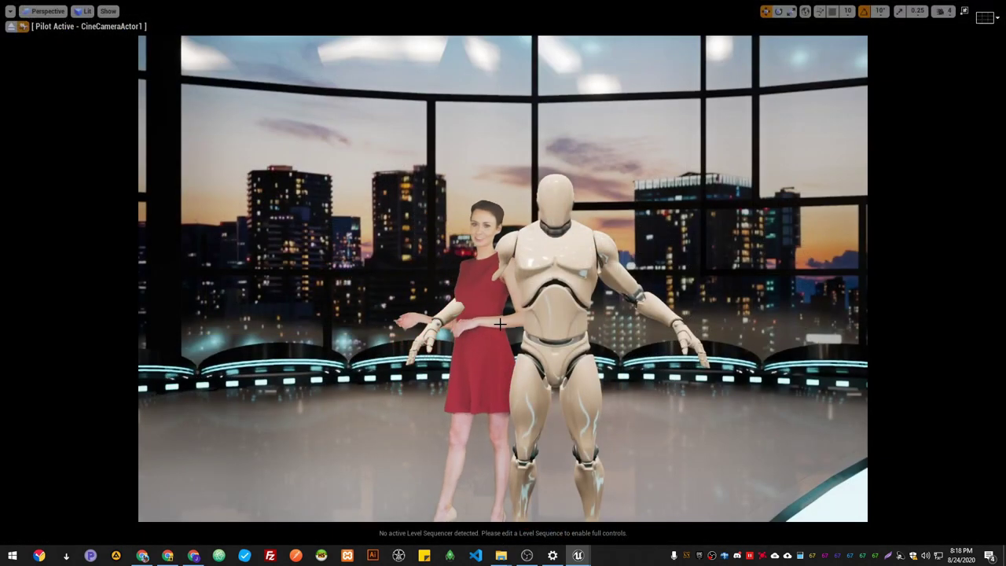
# - Pull the piloted camera back to frame the stage, exit immersive mode with F11, and save Minimal_Default
pyautogui.moveTo(516, 366); pyautogui.dragTo(501, 346)
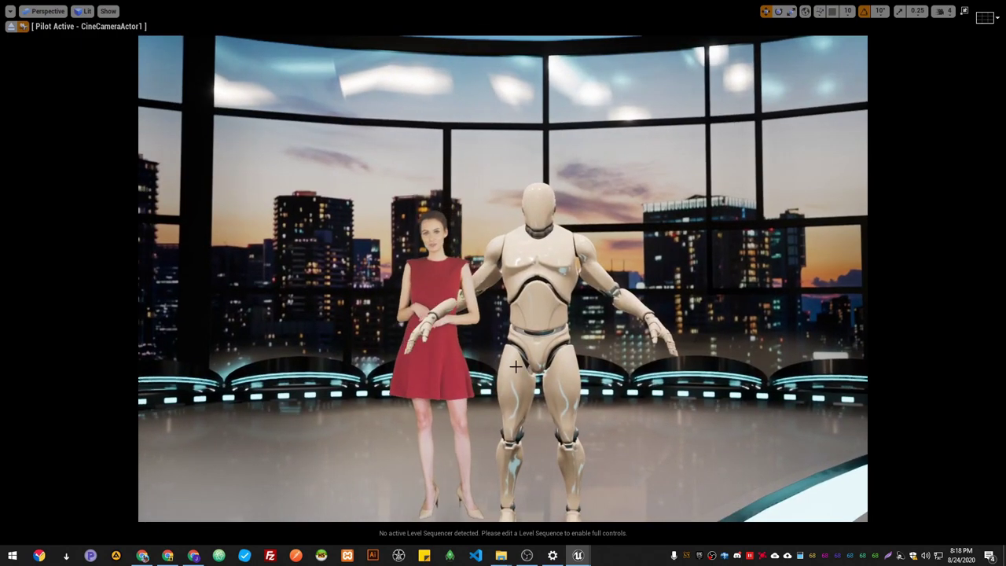
pyautogui.press('F11')
pyautogui.hotkey('ctrl', 's')
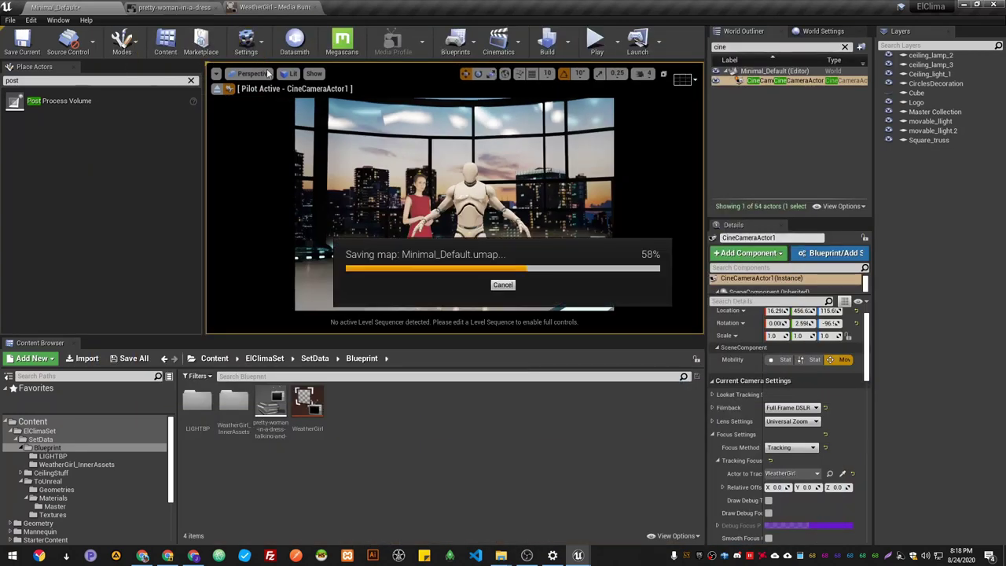
# - In Project Settings, search 'anti' and switch Anti-Aliasing Method from TemporalAA to FXAA
pyautogui.click(32, 21)
pyautogui.click(63, 168)
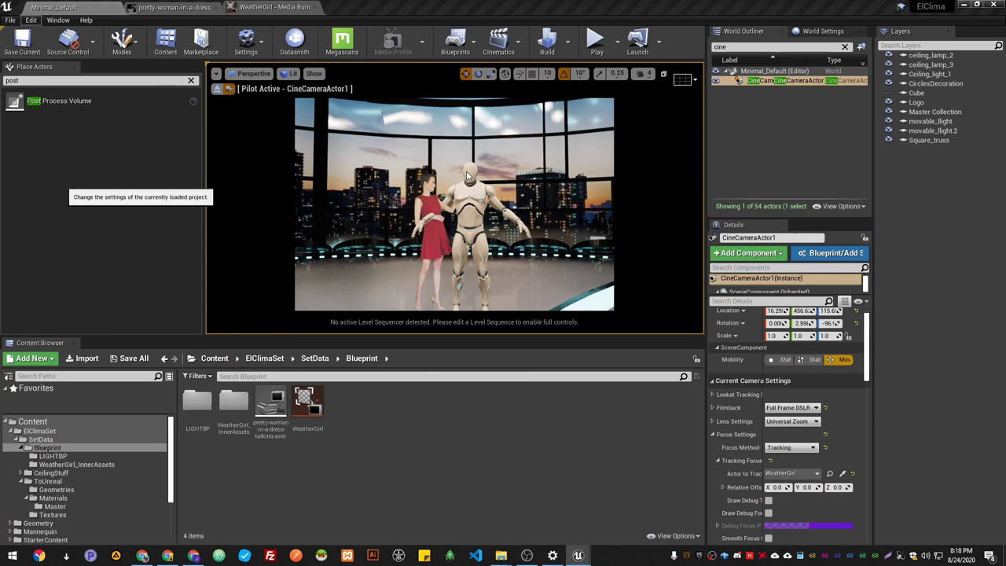
pyautogui.click(407, 91)
pyautogui.write('anti')
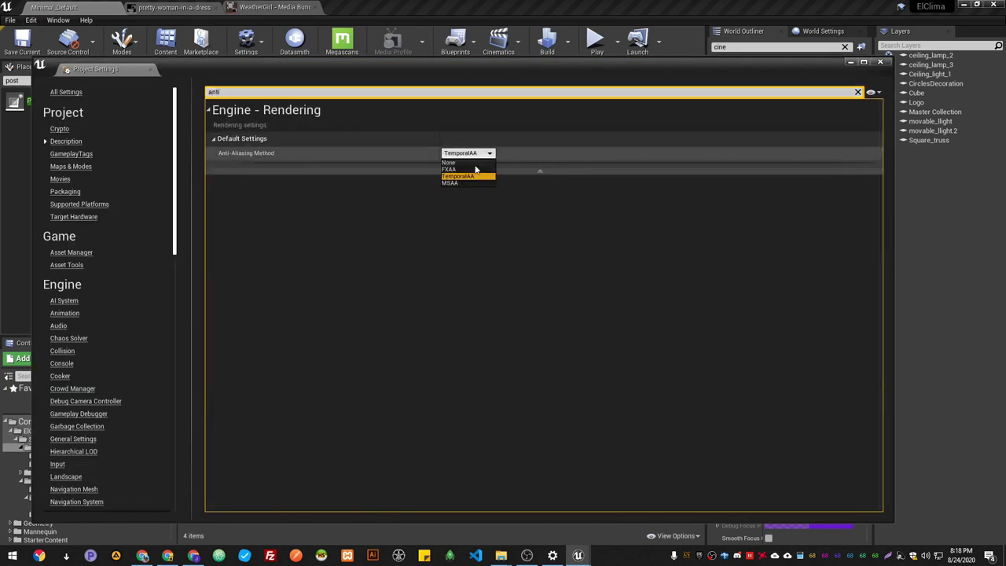
pyautogui.click(474, 169)
pyautogui.moveTo(550, 77); pyautogui.dragTo(563, 331)
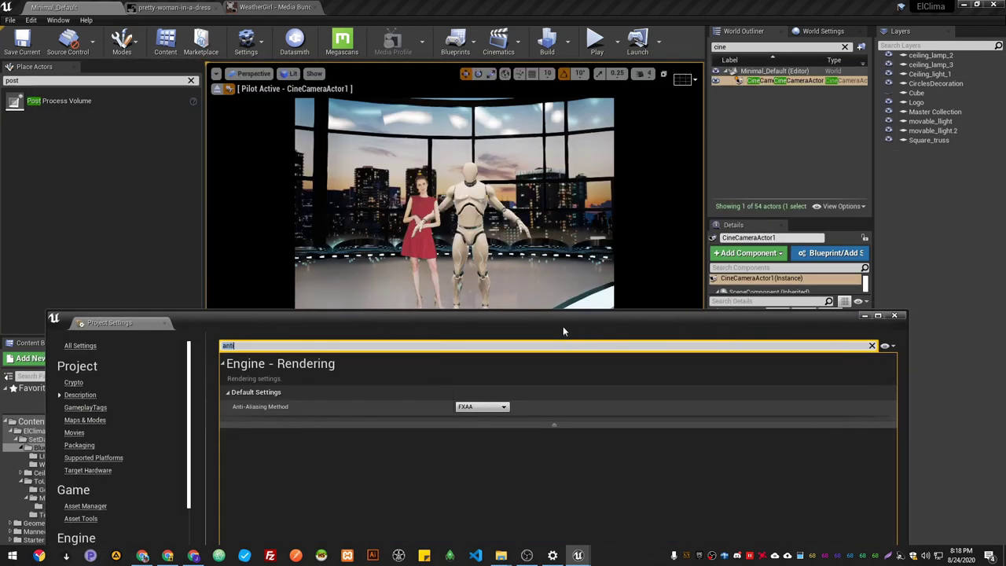
pyautogui.click(872, 346)
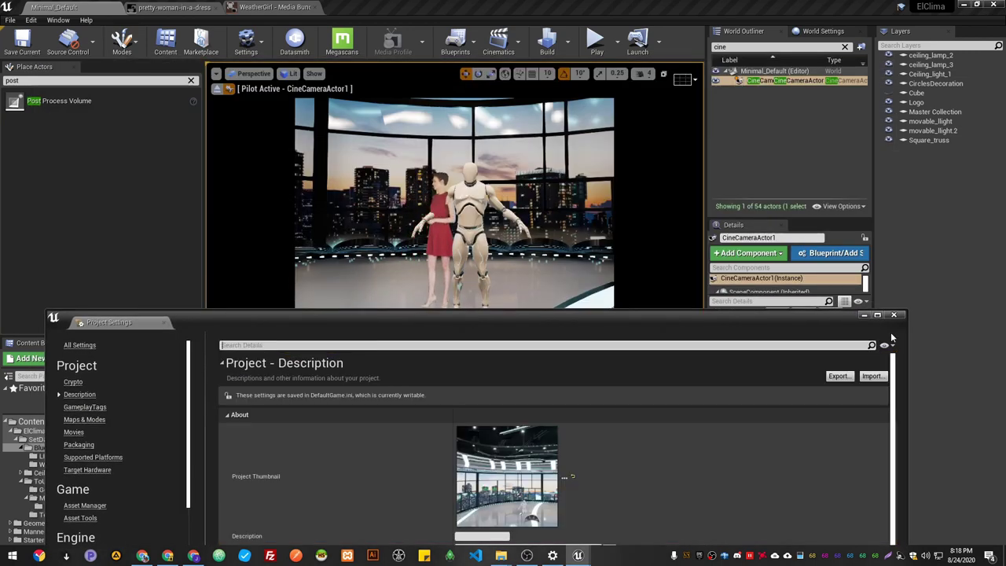
pyautogui.click(894, 315)
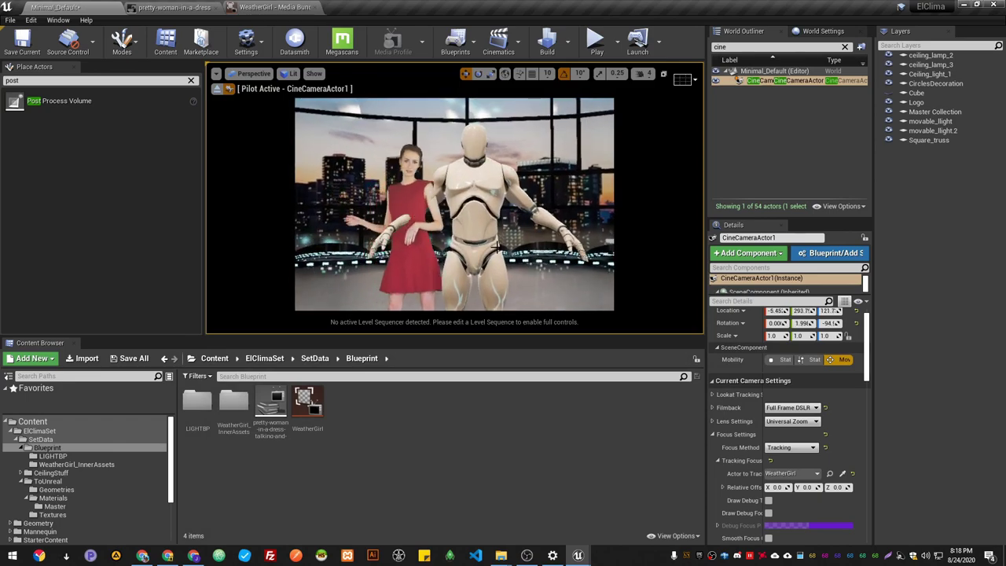
# - Make the piloted CineCameraActor1 view fill the screen with F11 and select the mannequin
pyautogui.press('F11')
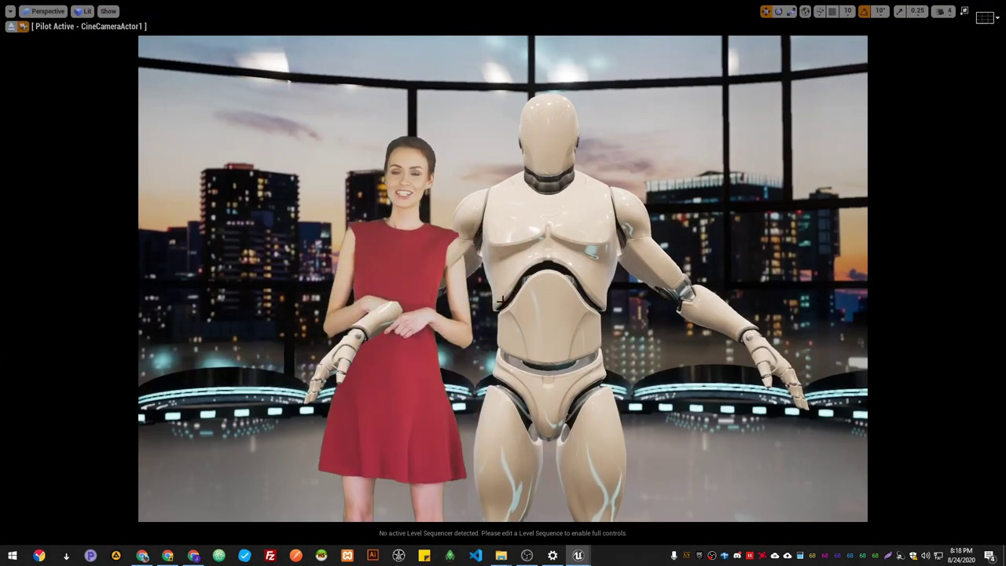
pyautogui.click(500, 297)
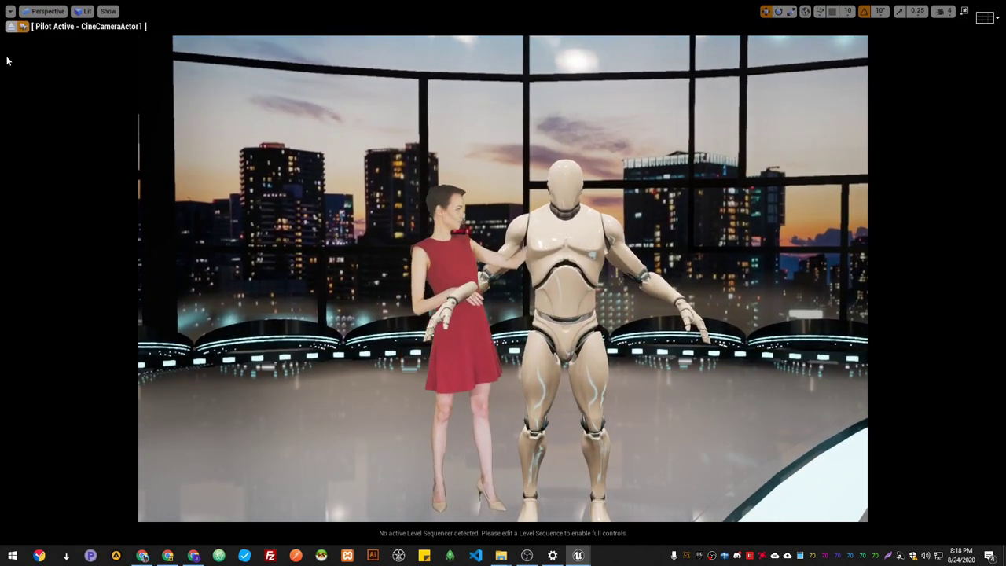
pyautogui.click(43, 11)
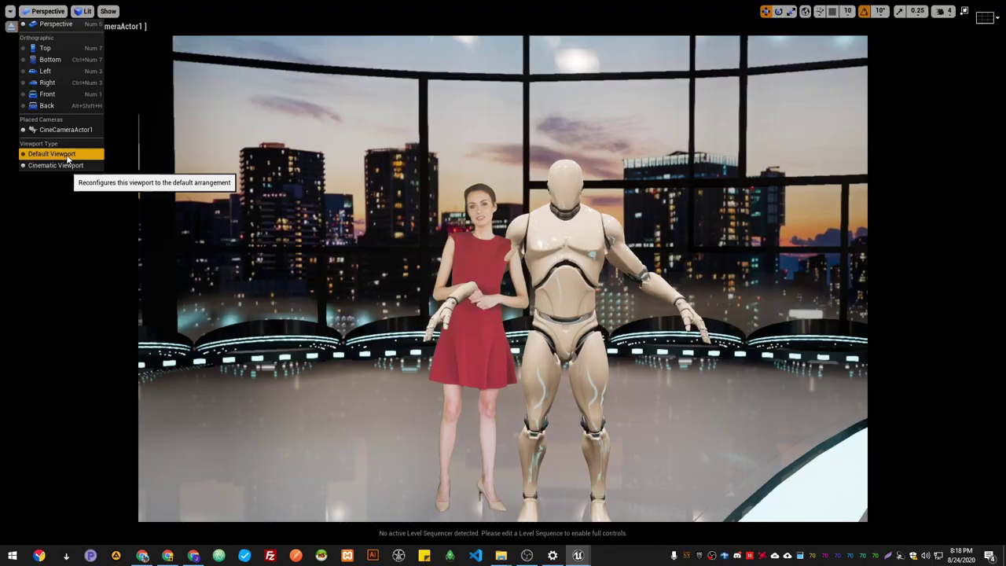
# - Restore the default viewport and filter the Post Process Volume's Details for 'scre' reflection settings
pyautogui.click(67, 157)
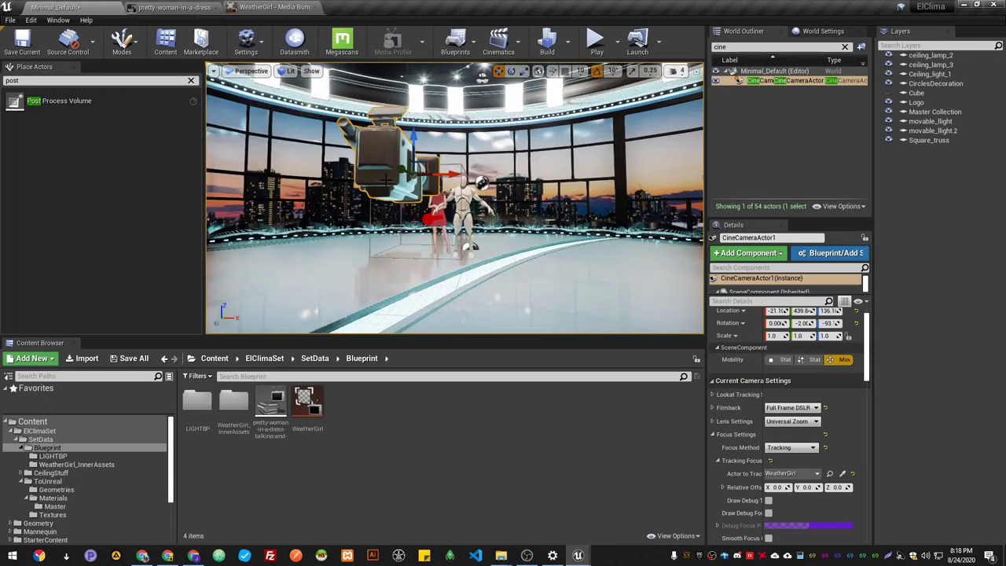
pyautogui.click(464, 250)
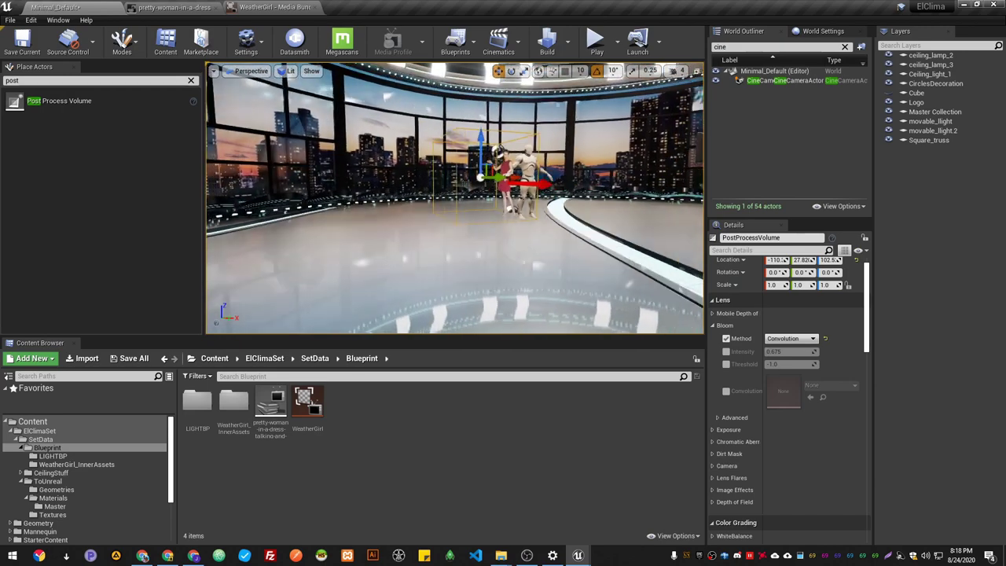
pyautogui.click(769, 250)
pyautogui.write('scre')
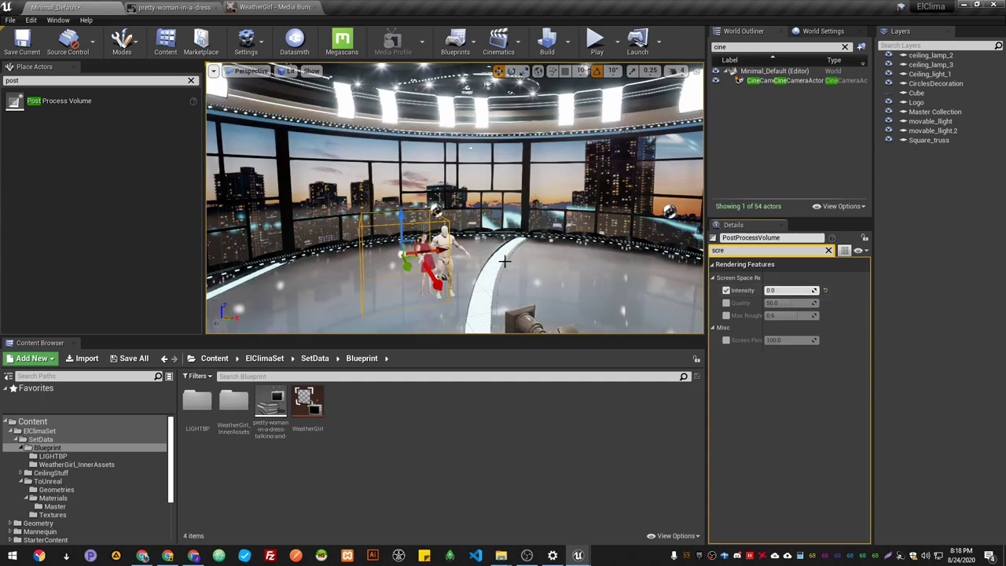
# - Fly and turn the view to frame the woman and mannequin
pyautogui.moveTo(504, 261); pyautogui.dragTo(504, 262, button='right')
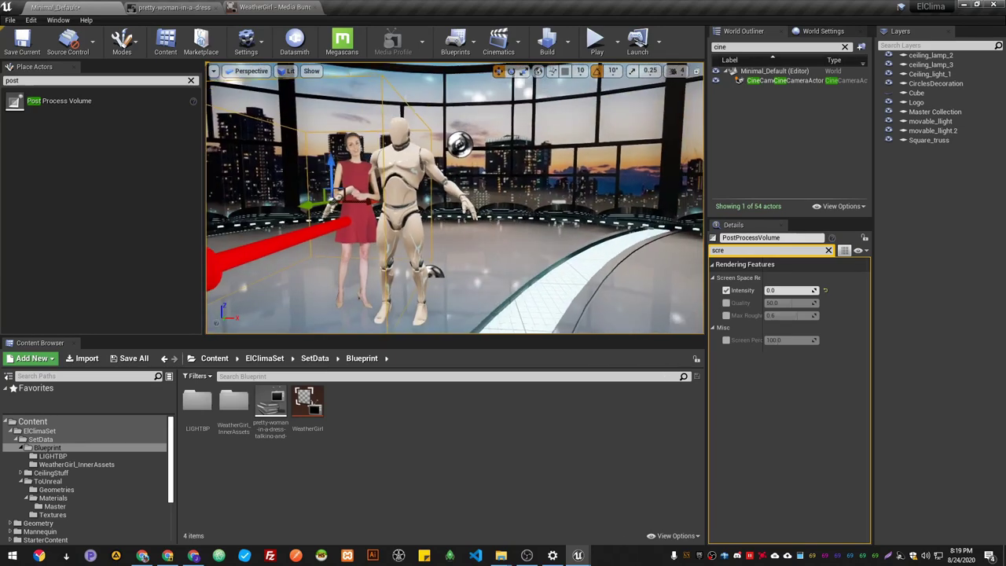
pyautogui.moveTo(315, 91); pyautogui.dragTo(315, 91, button='right')
pyautogui.click(250, 71)
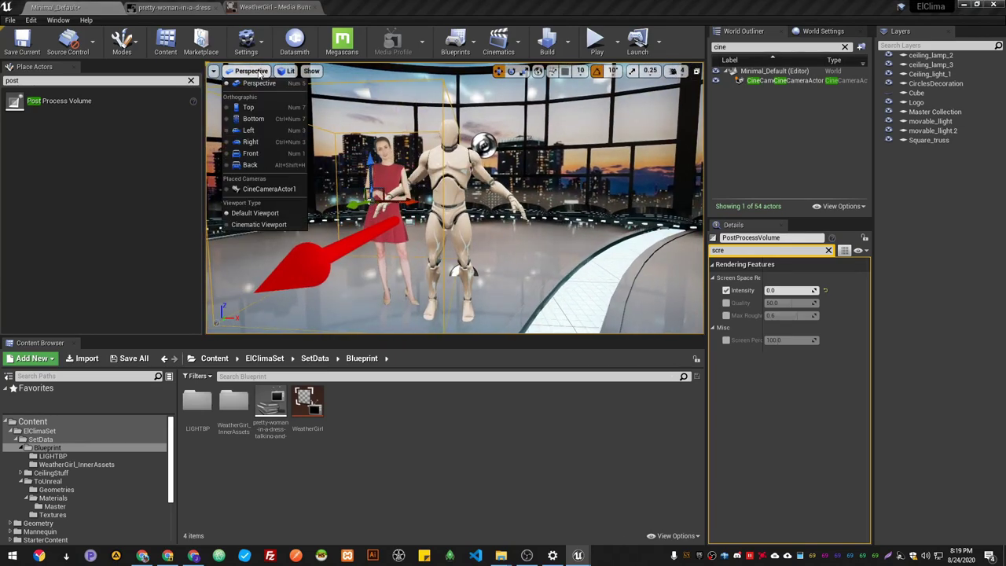
# - Switch to a cinematic viewport through CineCameraActor1 and move it close on the woman and robot
pyautogui.click(262, 226)
pyautogui.click(253, 74)
pyautogui.click(270, 193)
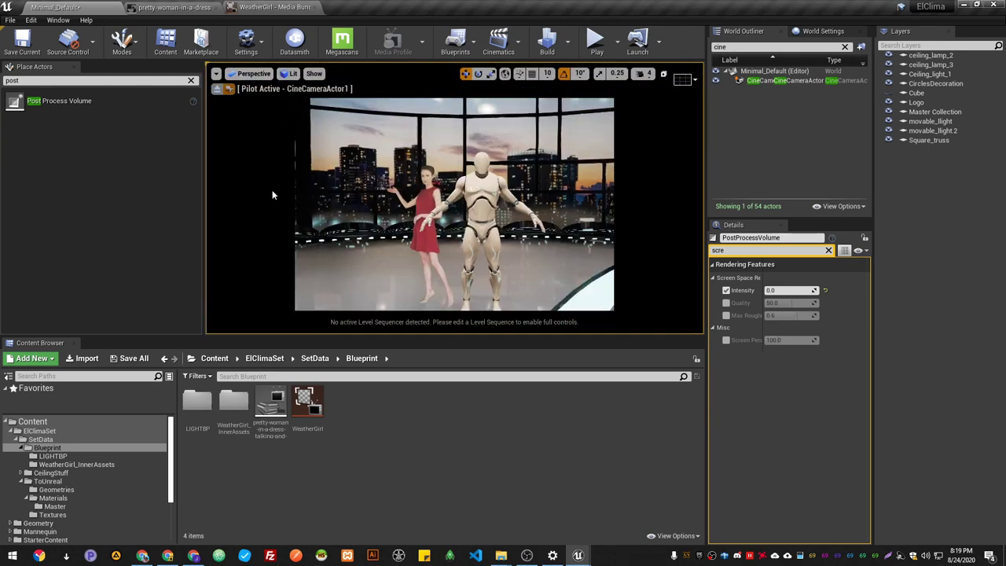
pyautogui.moveTo(471, 233); pyautogui.dragTo(487, 216)
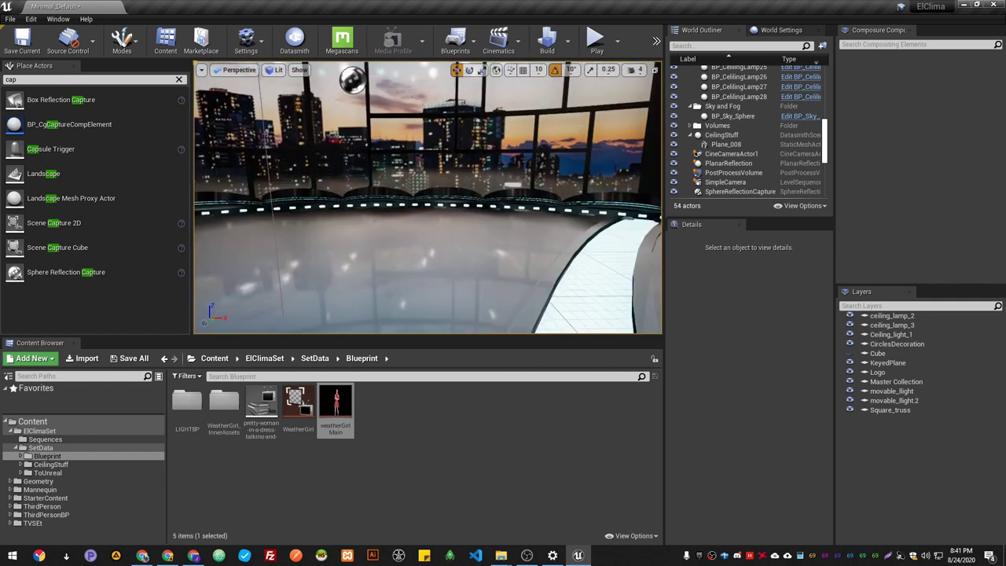
# - Create an Empty Comp Shot in Composure and name it Comp
pyautogui.rightClick(965, 103)
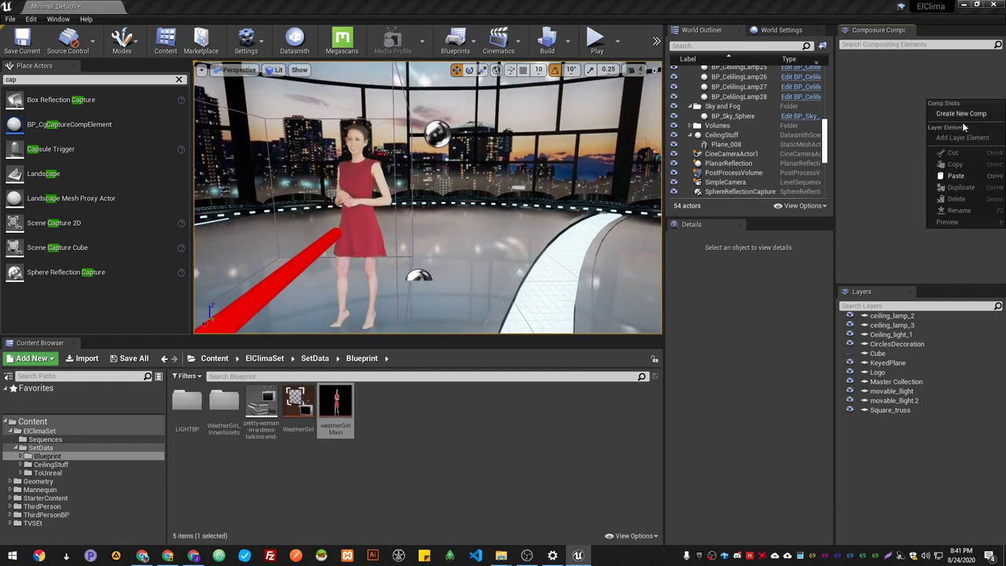
pyautogui.click(947, 112)
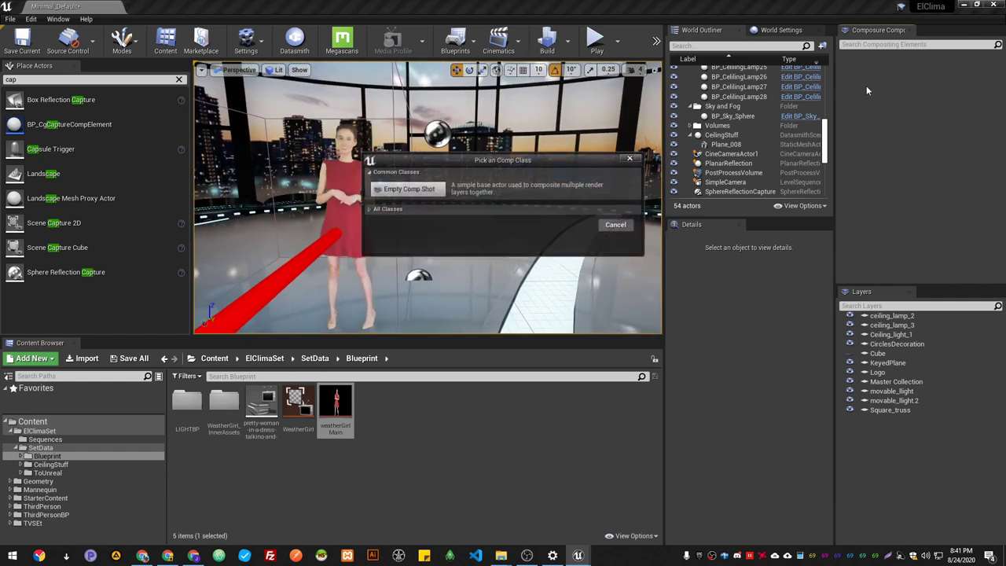
pyautogui.click(408, 190)
pyautogui.write('Comp')
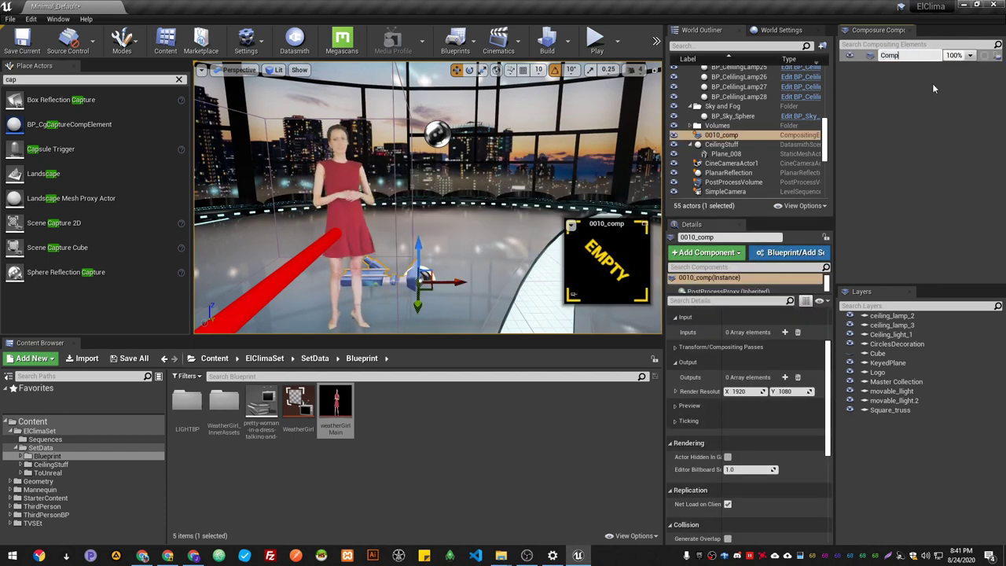
pyautogui.press('Return')
# - Add a CG Layer element, cg_element1, under Comp and filter the actor list for 'capt'
pyautogui.rightClick(893, 58)
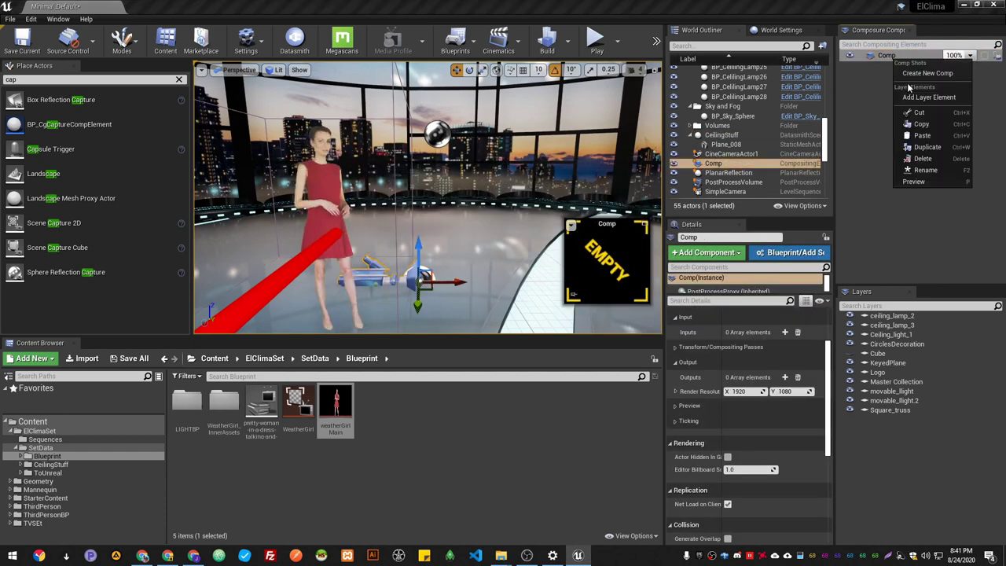
pyautogui.click(924, 99)
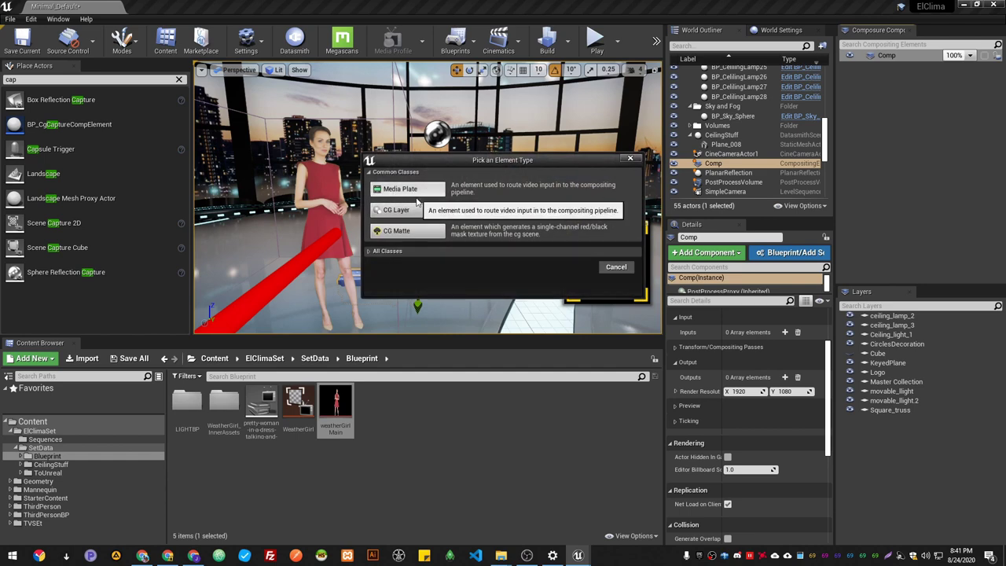
pyautogui.click(405, 212)
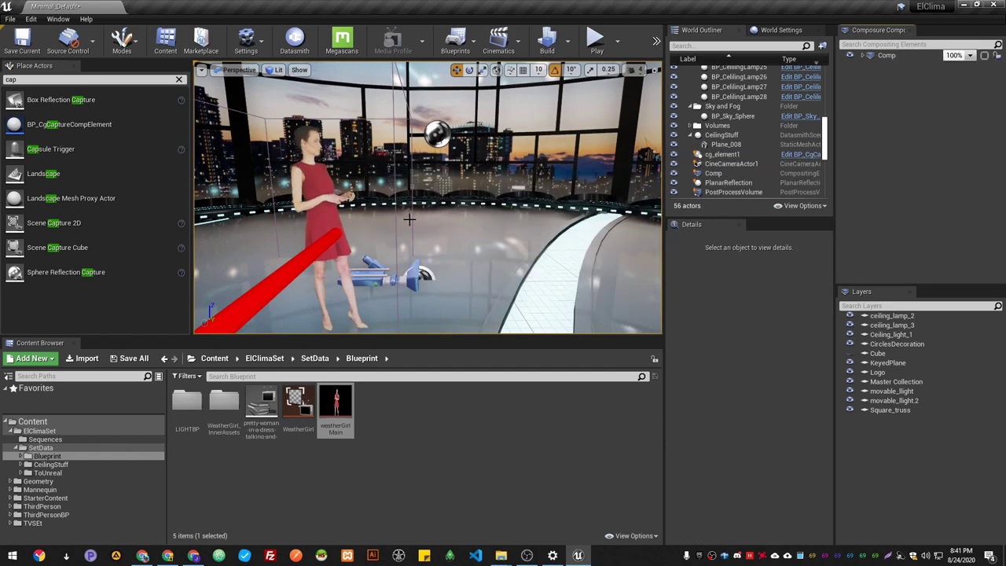
pyautogui.click(862, 56)
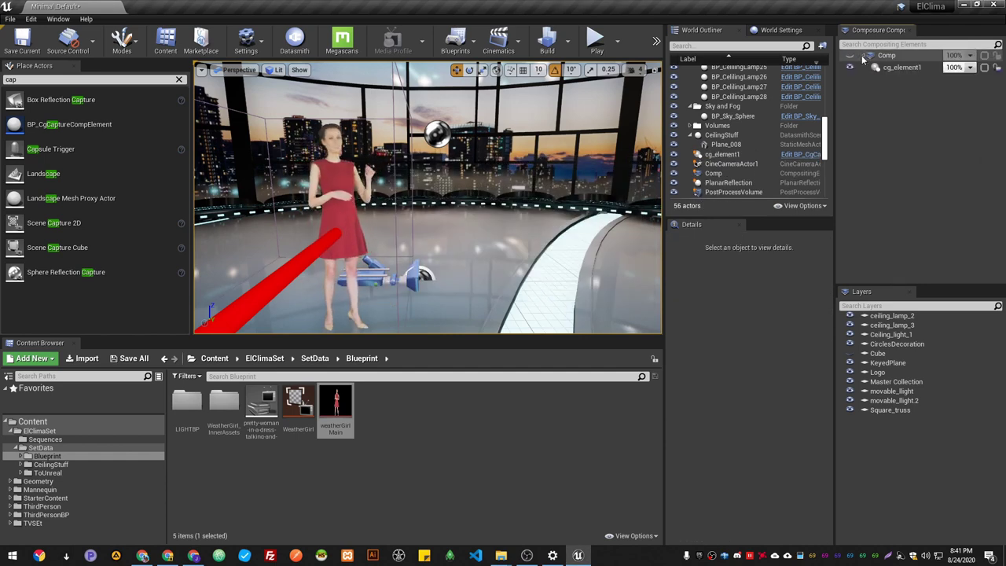
pyautogui.click(901, 68)
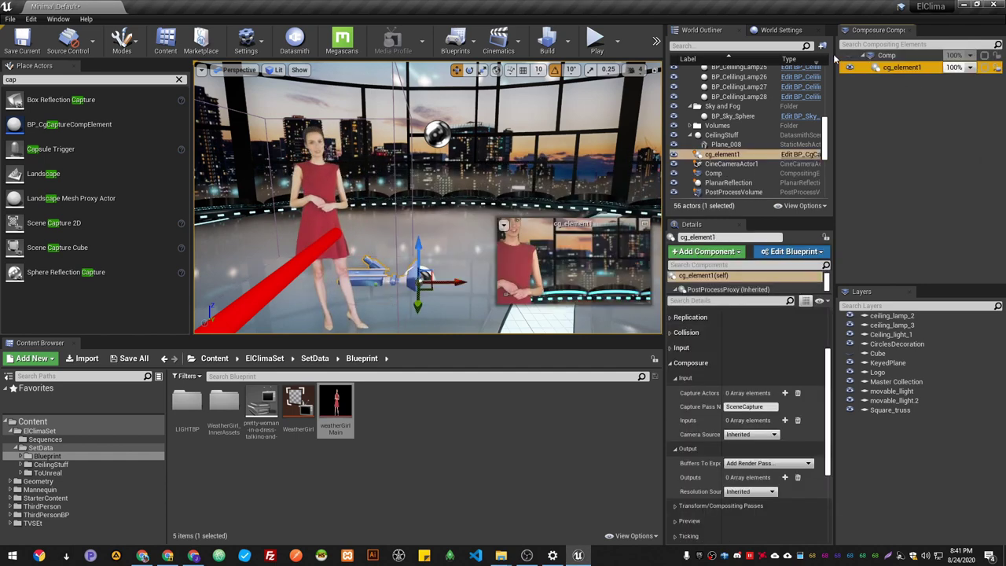
pyautogui.click(56, 79)
pyautogui.write('capture')
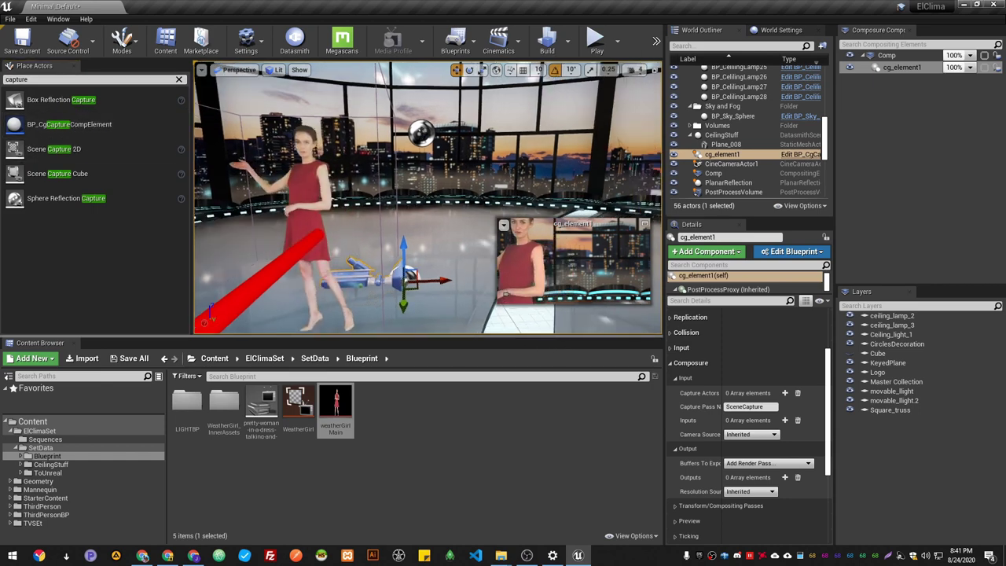
# - Place a BP_CgCaptureCompElement actor in the scene and frame the view on it
pyautogui.click(977, 156)
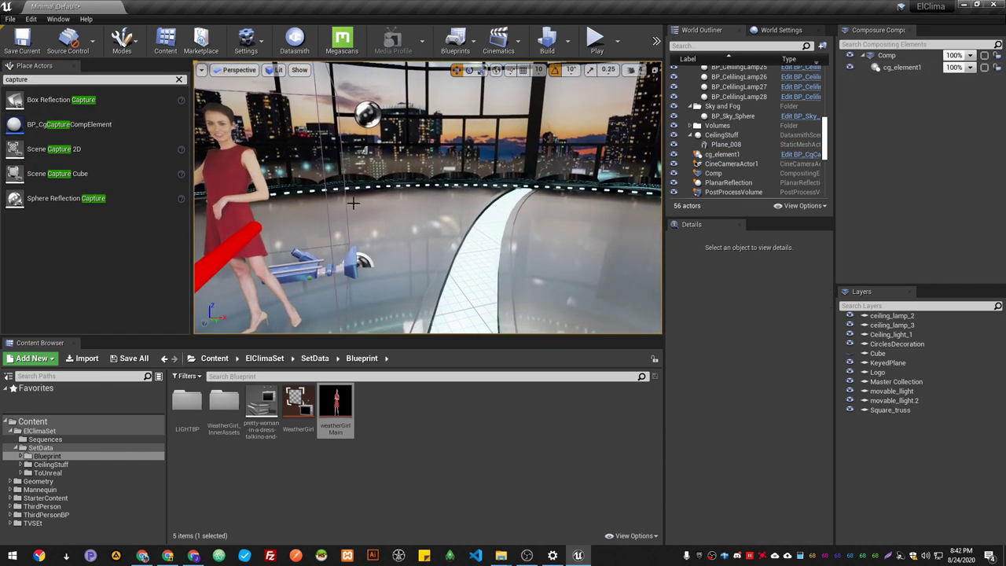
pyautogui.moveTo(69, 124); pyautogui.dragTo(446, 136)
pyautogui.press('f')
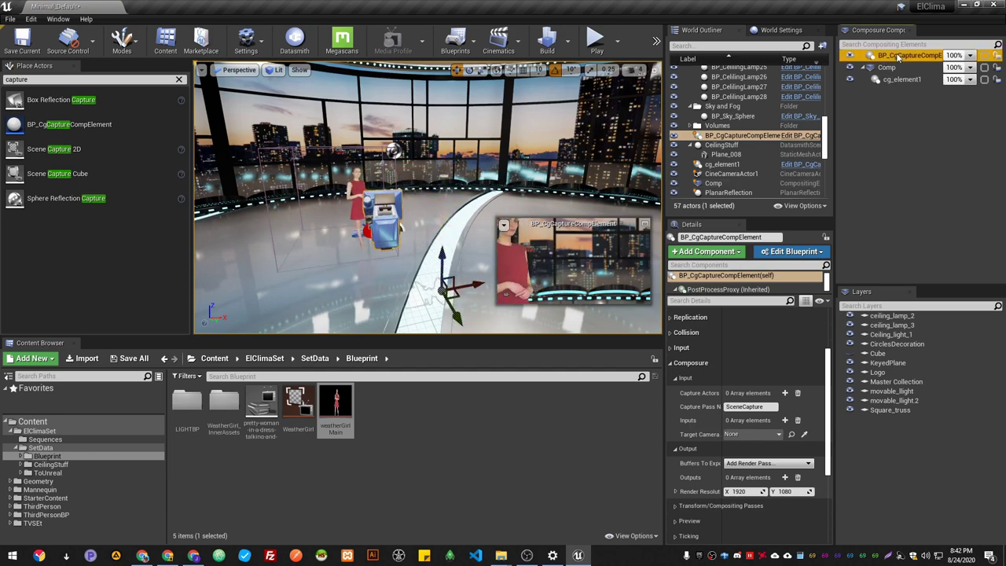
# - Preview the capture element, close the preview, and fly the view toward the presenter
pyautogui.click(646, 226)
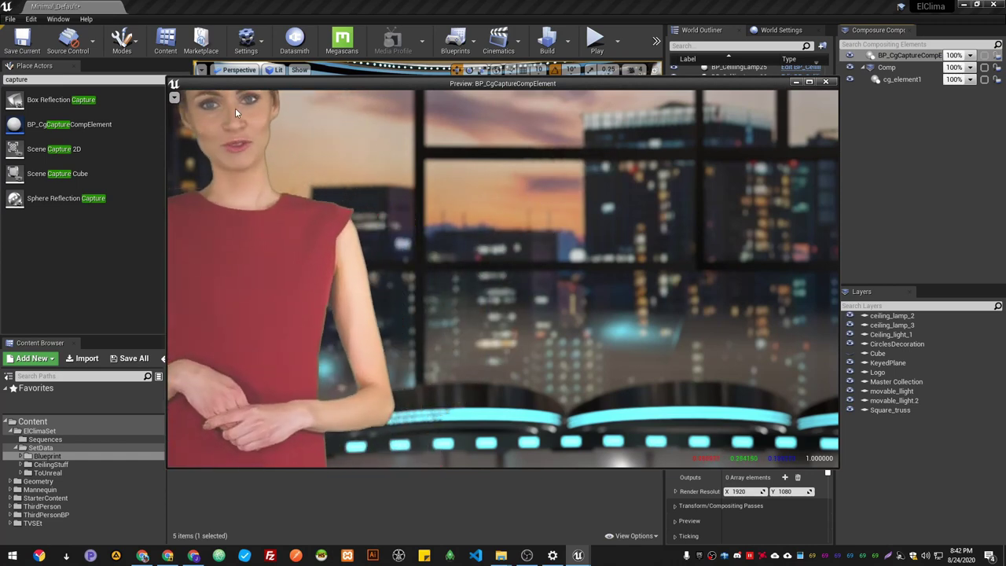
pyautogui.moveTo(664, 79); pyautogui.dragTo(663, 94)
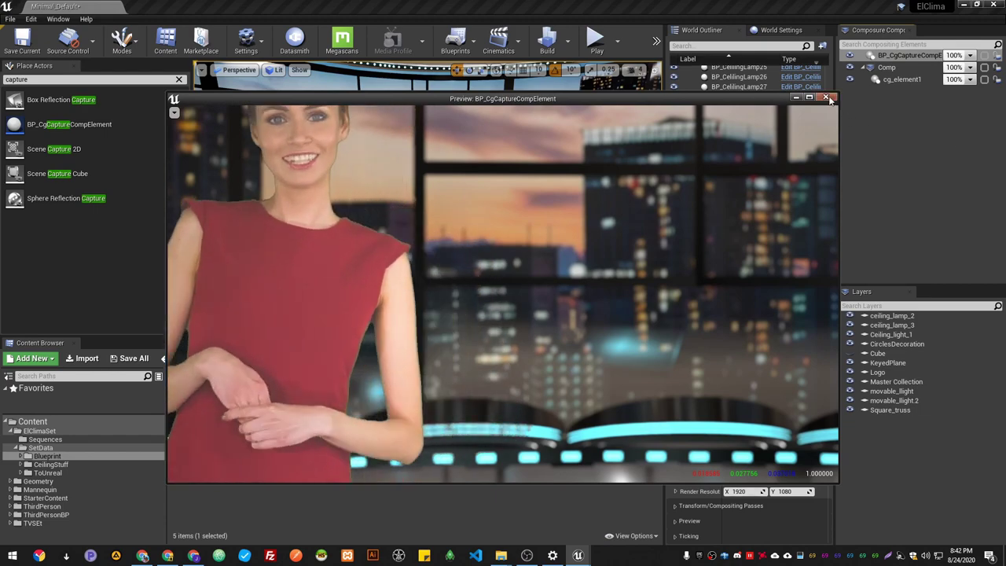
pyautogui.click(825, 97)
pyautogui.moveTo(428, 196); pyautogui.dragTo(389, 196, button='right')
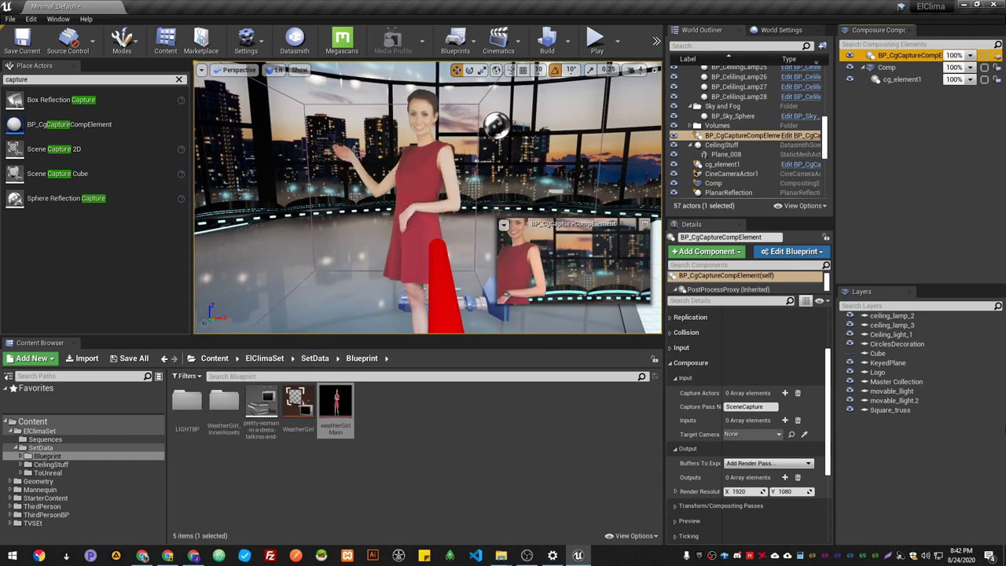
# - Add a Capture Actors entry with ActorSet KeyedPlane to BP_CgCaptureCompElement and preview it
pyautogui.click(904, 364)
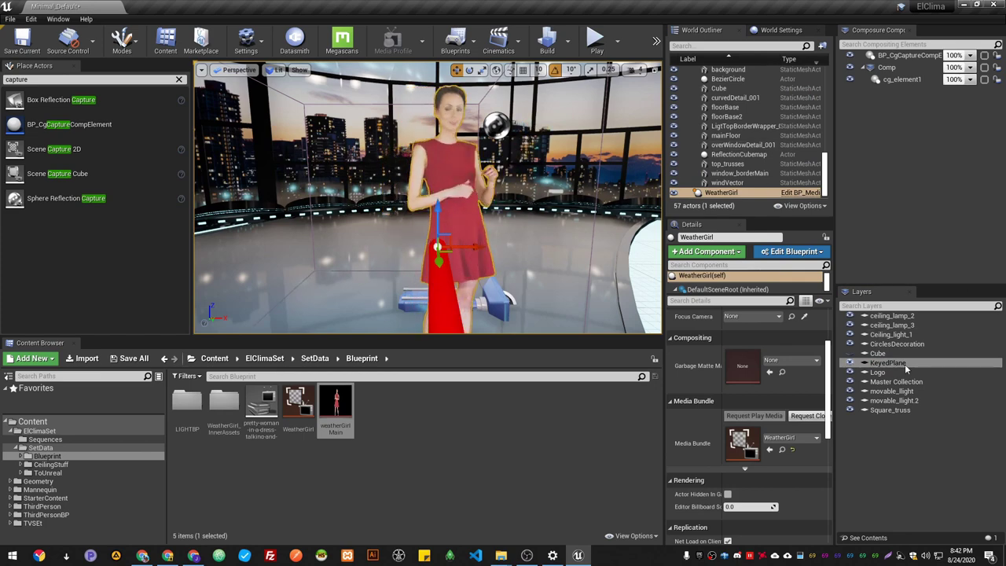
pyautogui.click(905, 364)
pyautogui.click(909, 56)
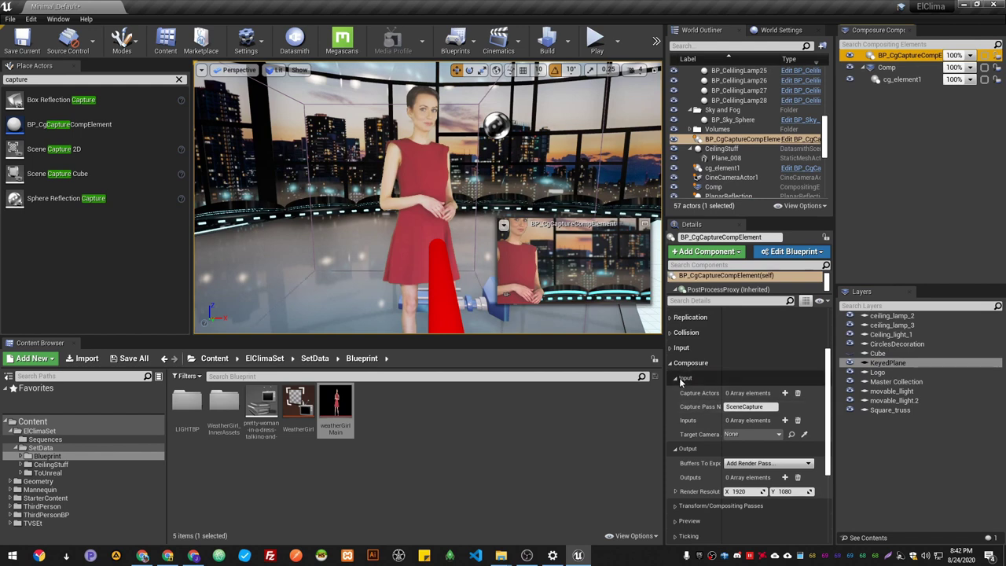
pyautogui.click(786, 393)
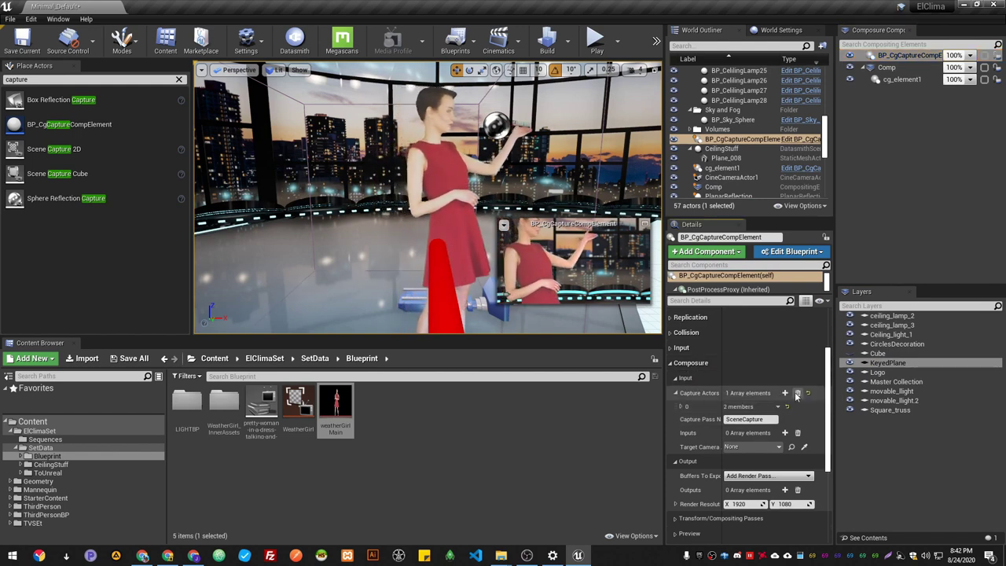
pyautogui.click(681, 407)
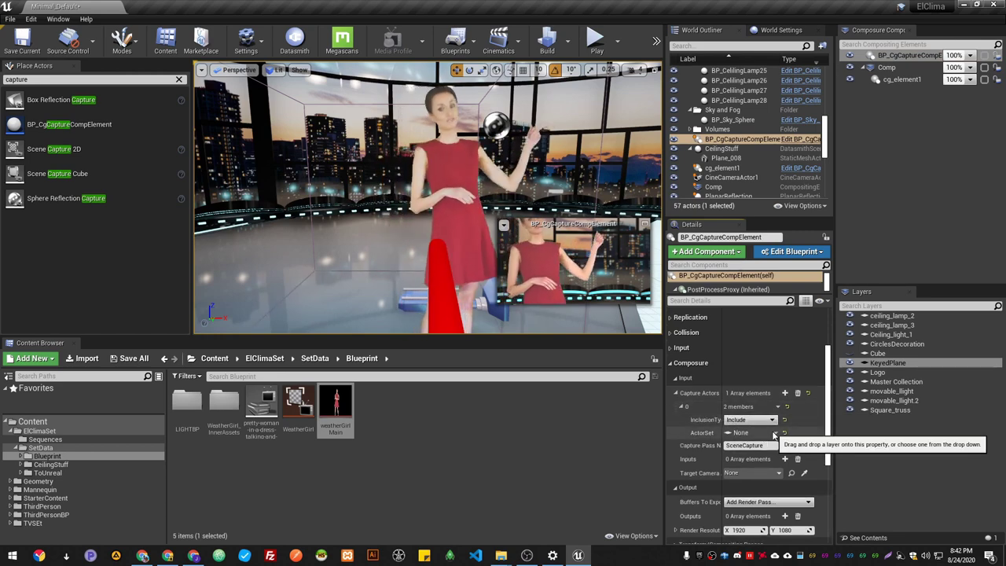
pyautogui.click(750, 433)
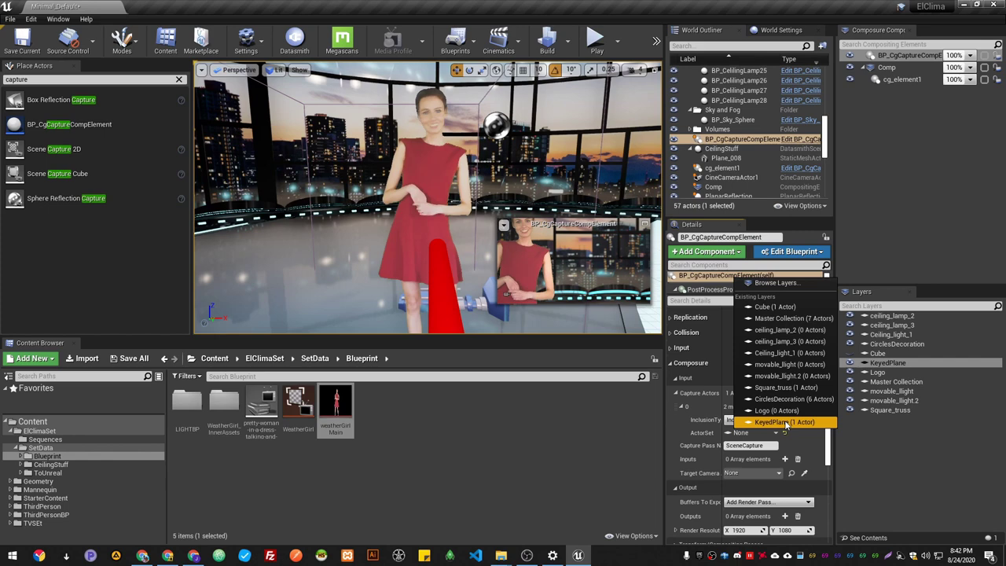
pyautogui.click(784, 422)
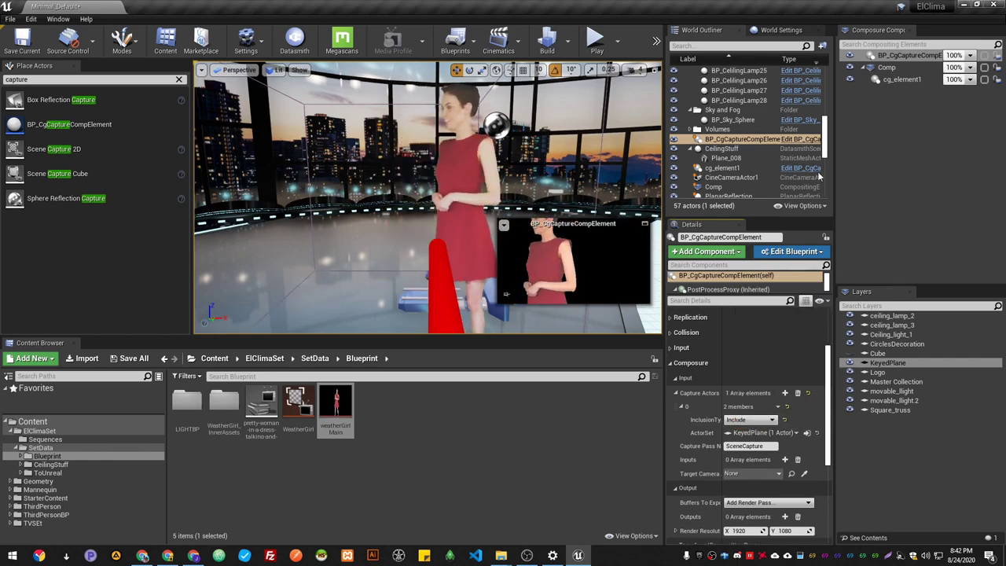
pyautogui.doubleClick(898, 57)
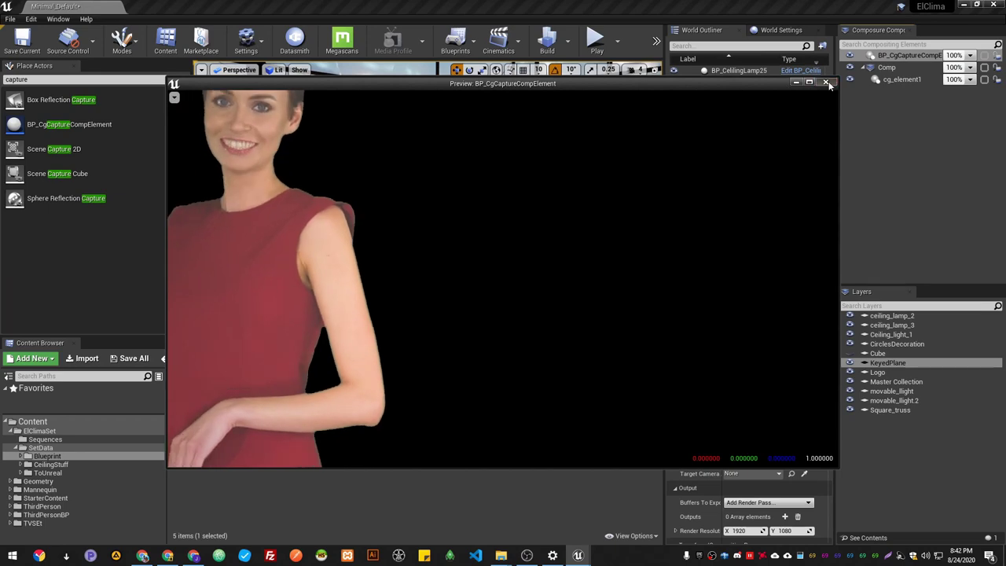
# - Add an output pass to the capture element set to Render Target Asset
pyautogui.click(826, 83)
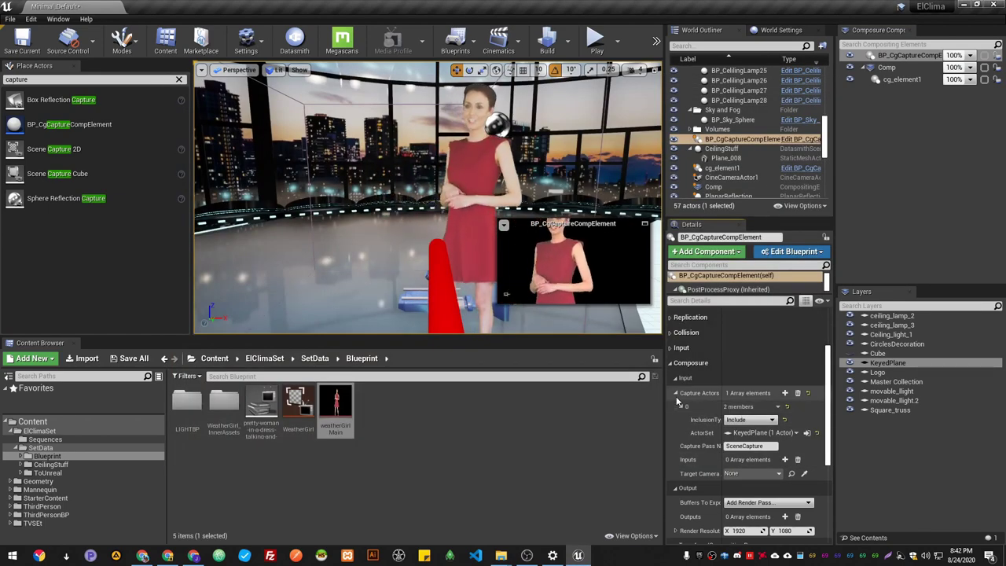
pyautogui.scroll(-3, 684, 470)
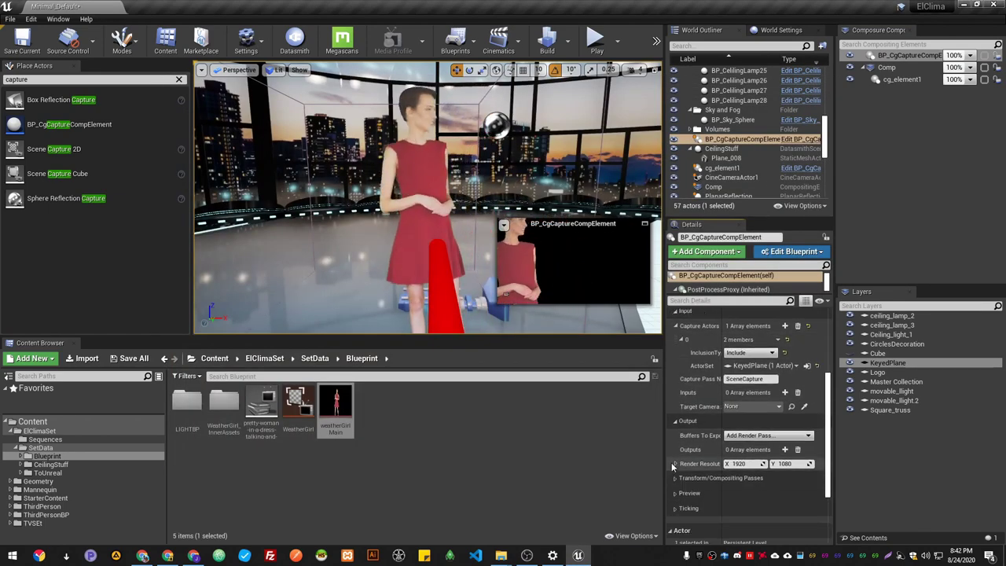
pyautogui.click(784, 449)
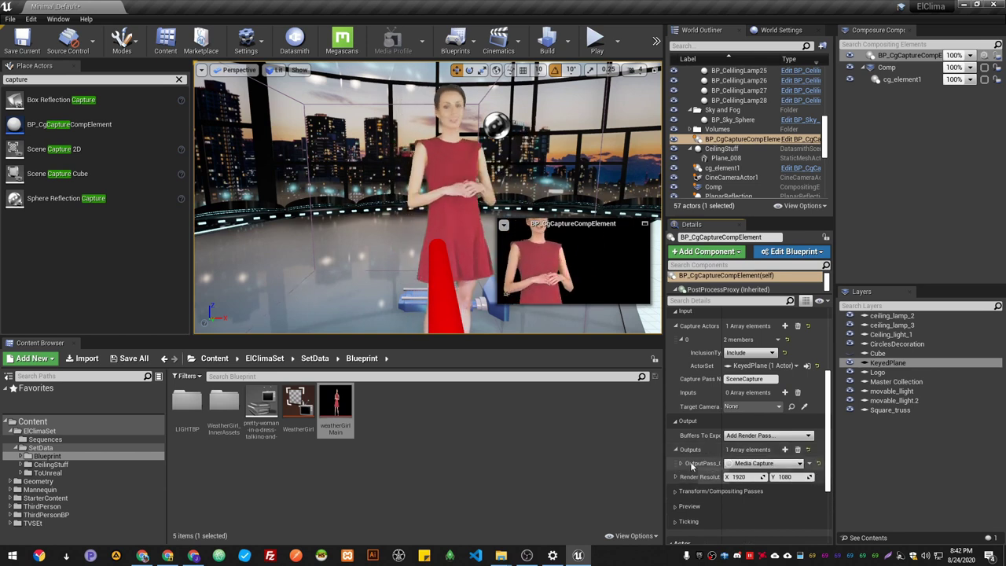
pyautogui.click(682, 464)
pyautogui.click(763, 463)
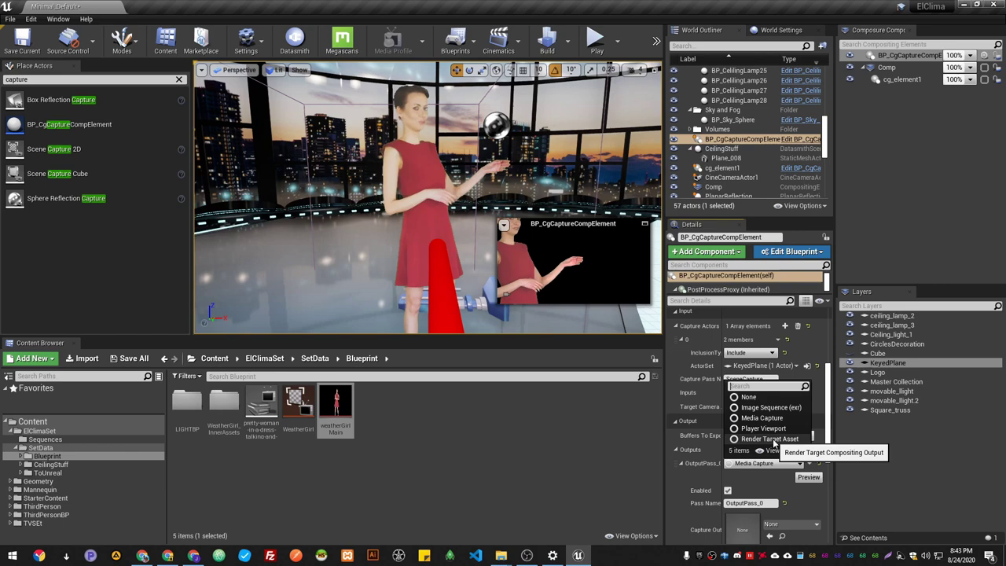
pyautogui.click(772, 438)
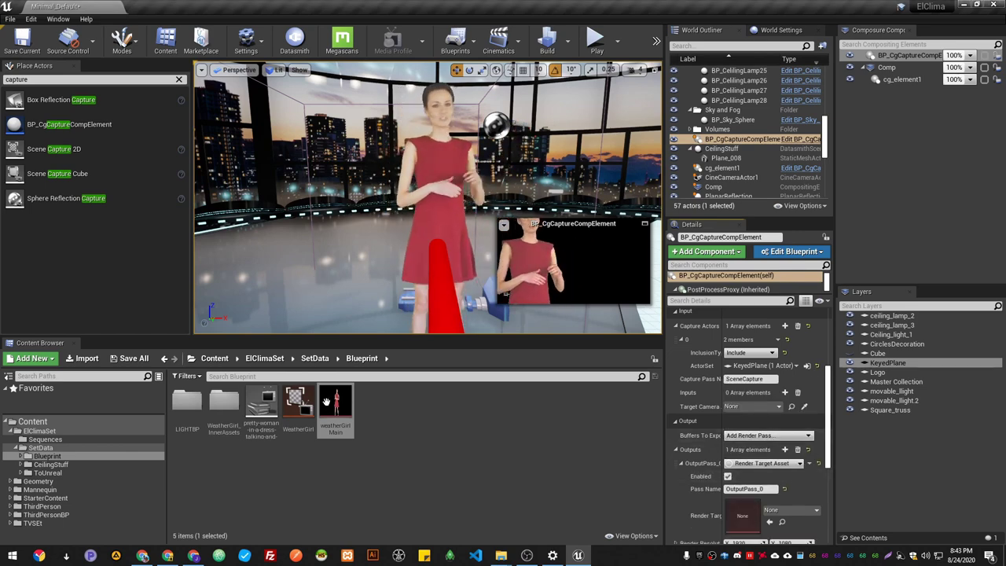
# - Assign weatherGirlMain from the Content Browser as the output's render target
pyautogui.rightClick(368, 419)
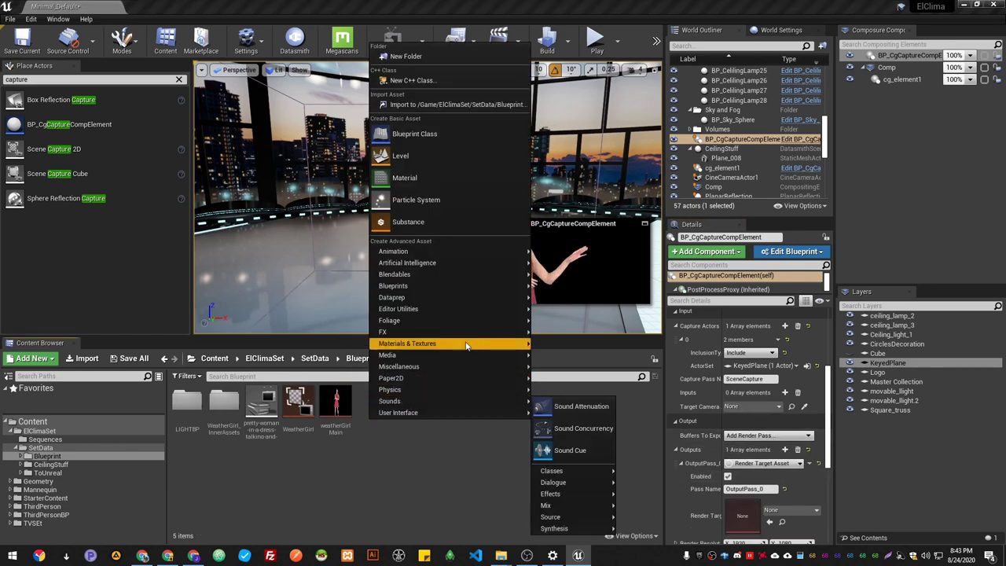
pyautogui.click(322, 408)
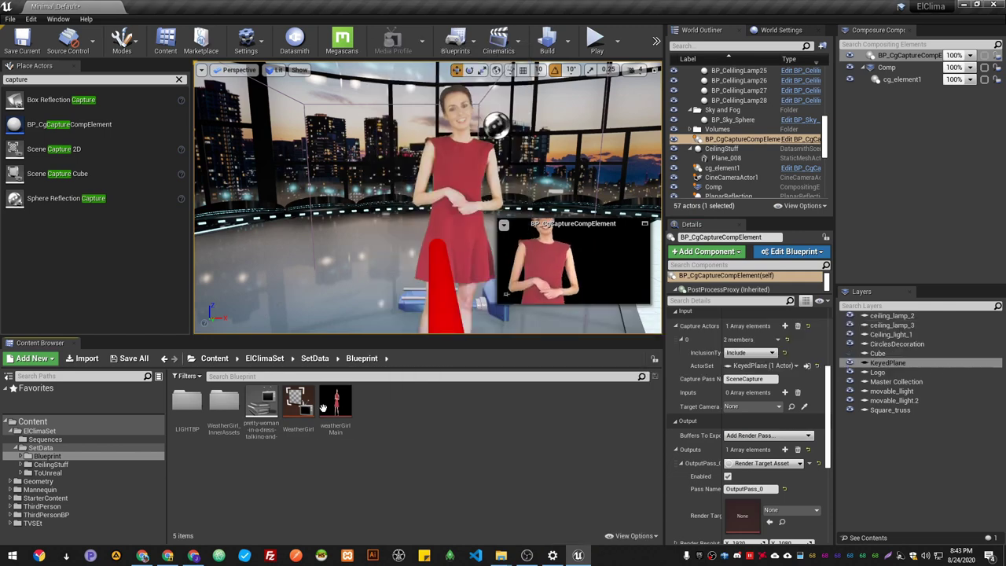
pyautogui.moveTo(330, 405); pyautogui.dragTo(743, 513)
# - Set weatherGirlMain's Size X to 1920 and Size Y to 1080, then save it
pyautogui.doubleClick(335, 407)
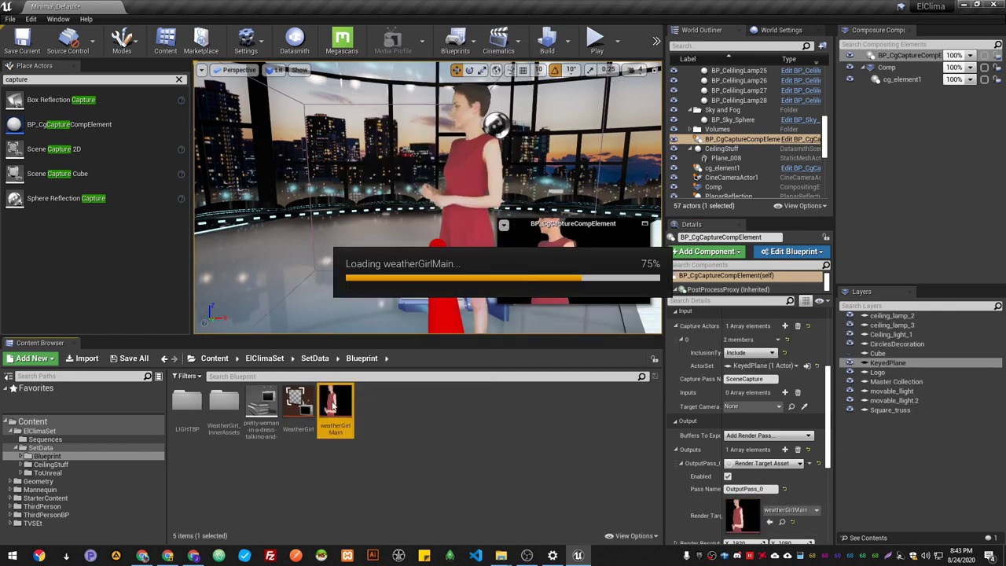
pyautogui.click(605, 160)
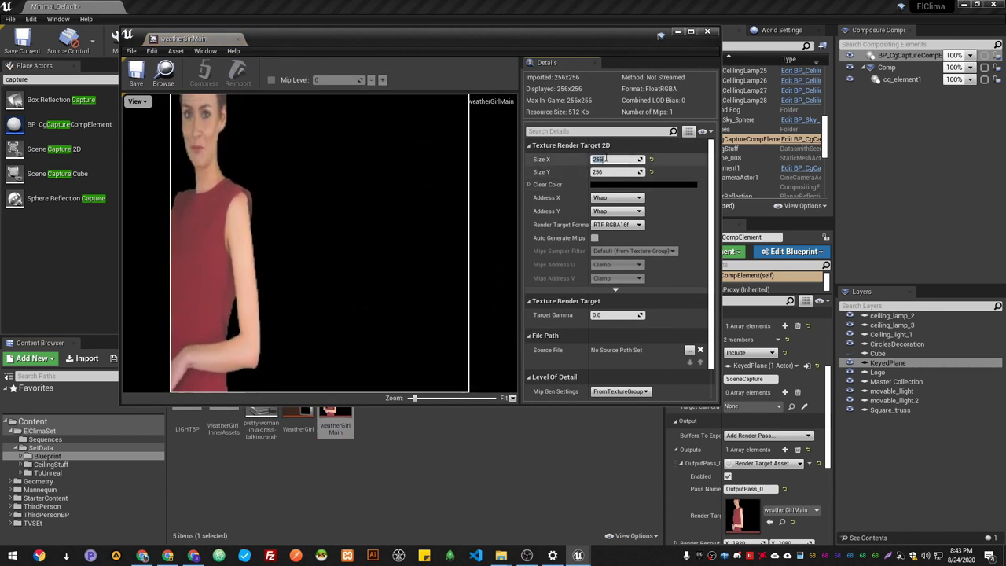
pyautogui.write('19')
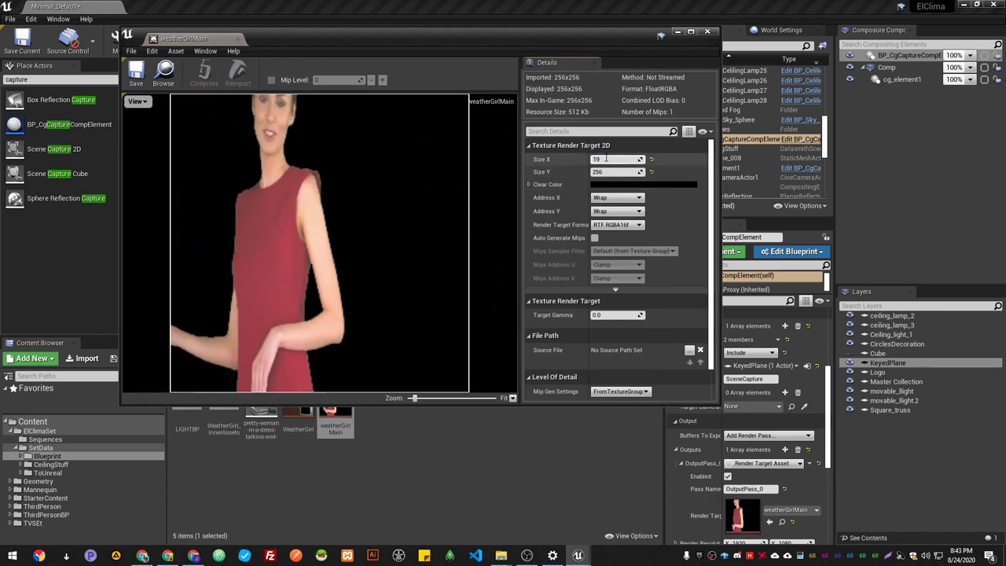
pyautogui.write('20')
pyautogui.press('Tab')
pyautogui.write('1080')
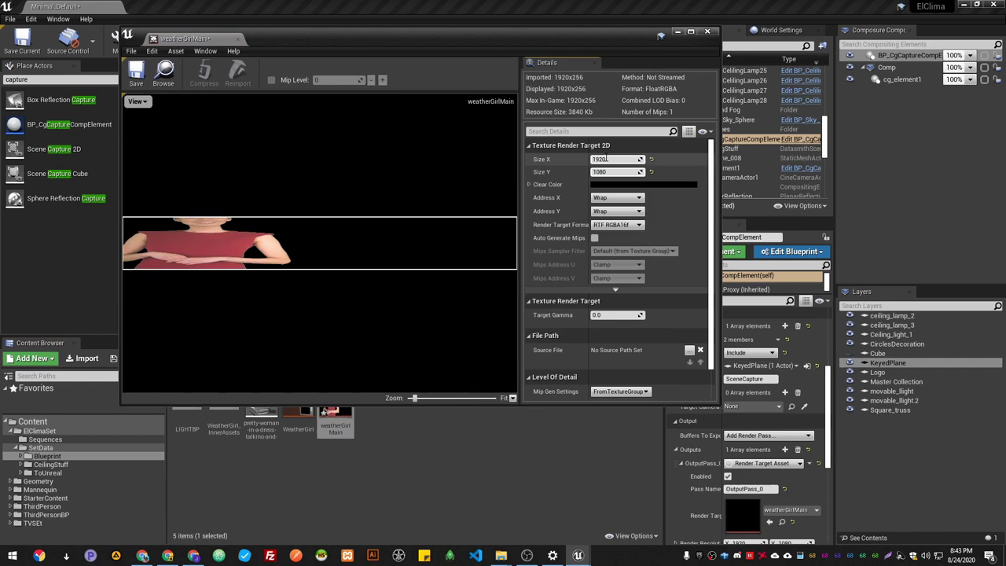
pyautogui.press('Return')
pyautogui.click(136, 72)
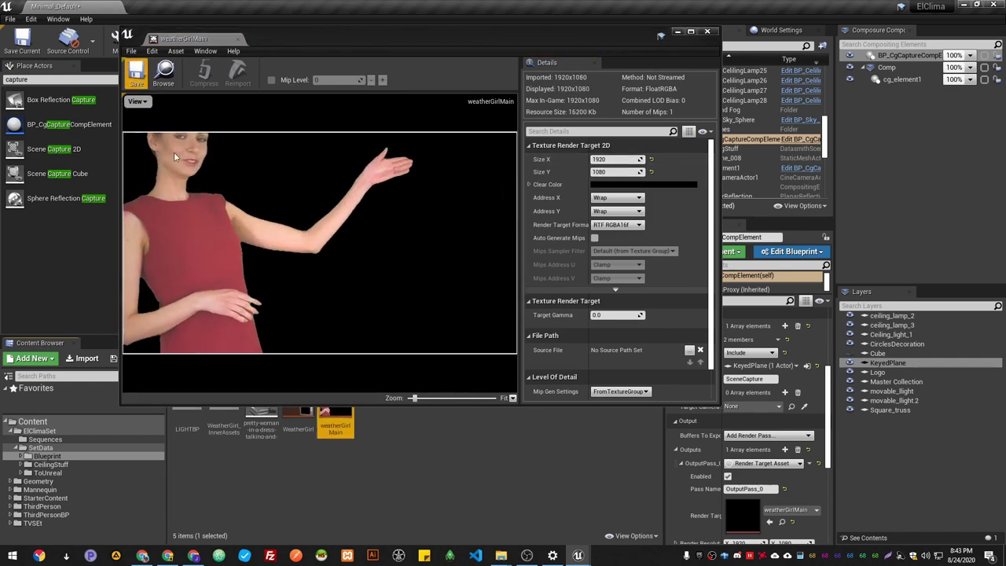
pyautogui.click(690, 31)
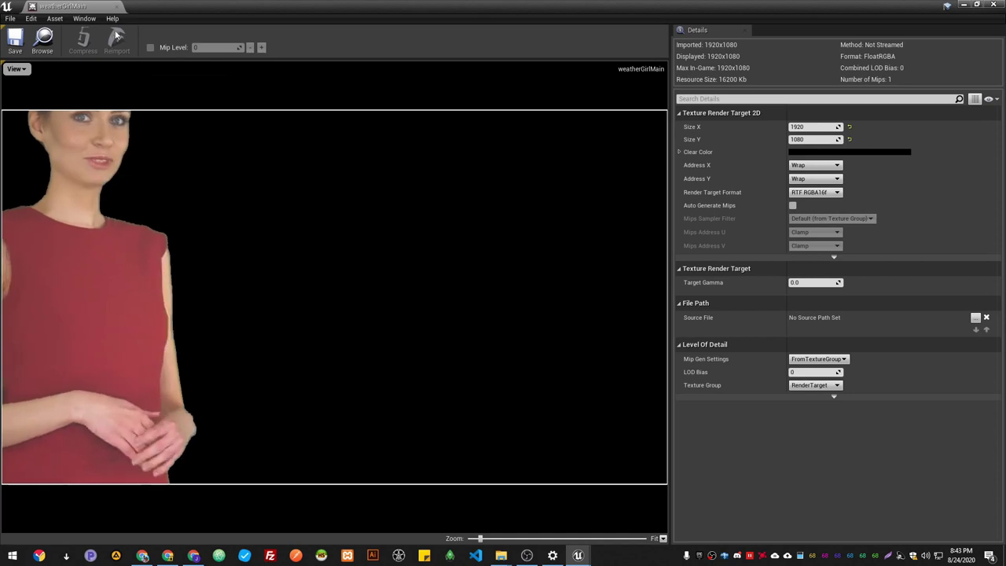
pyautogui.click(115, 6)
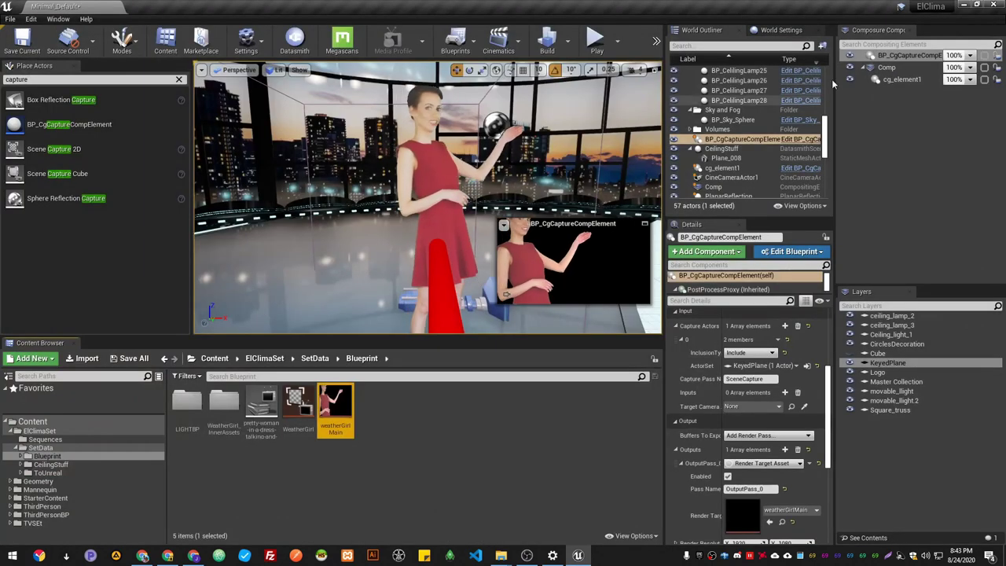
pyautogui.click(897, 58)
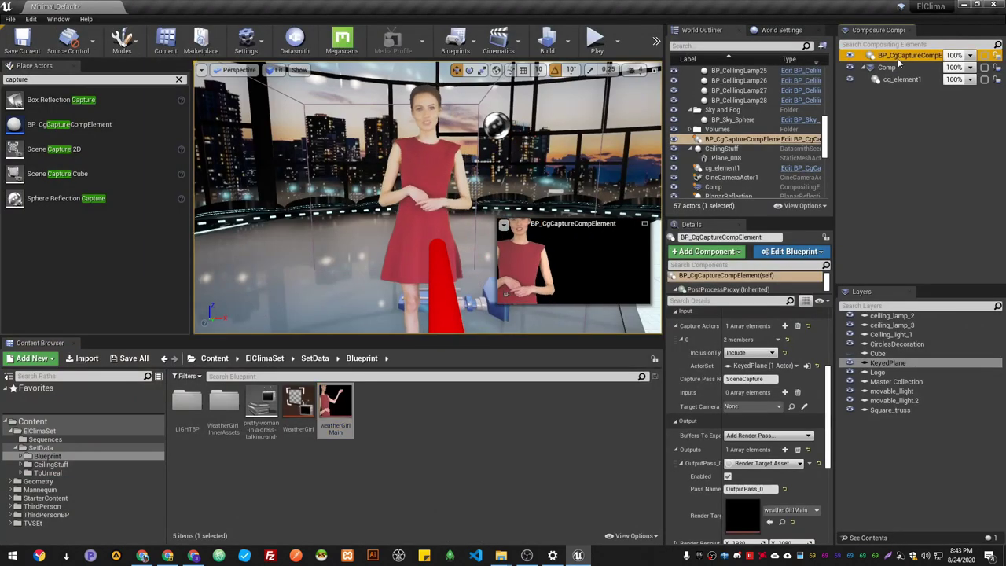
pyautogui.doubleClick(898, 58)
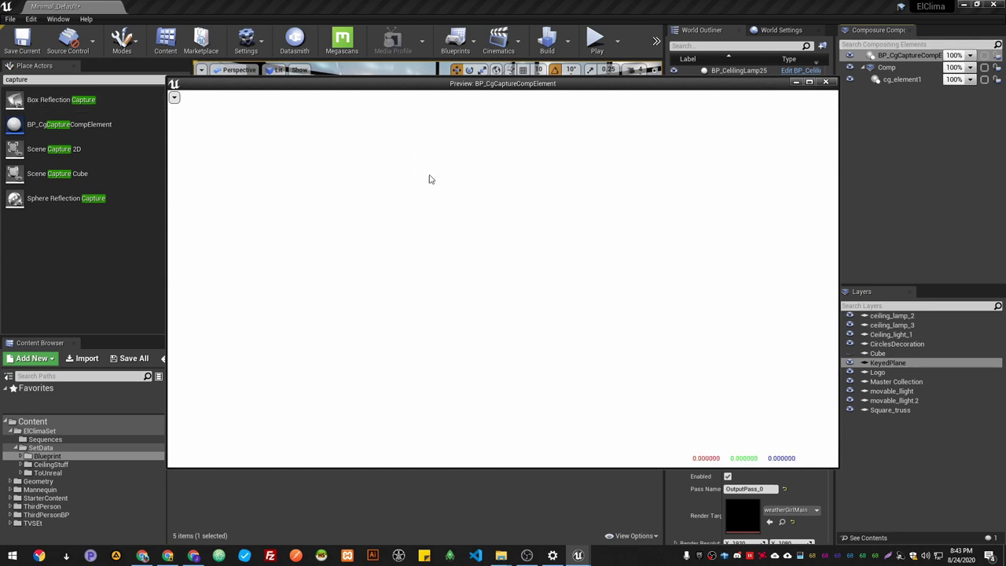
# - Set post-processing alpha channel support to Linear color space only in Project Settings, then restart
pyautogui.click(825, 82)
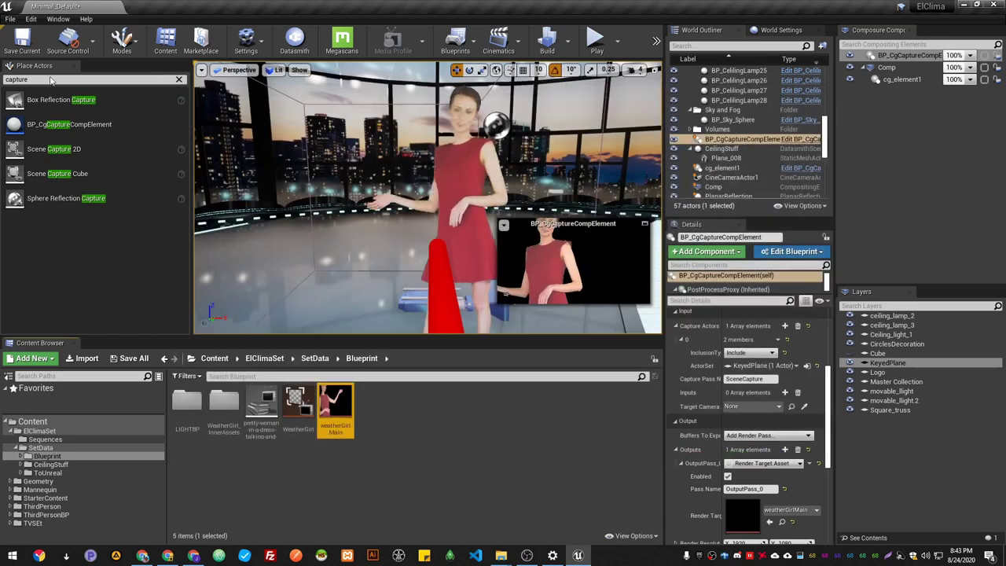
pyautogui.click(31, 18)
pyautogui.click(68, 169)
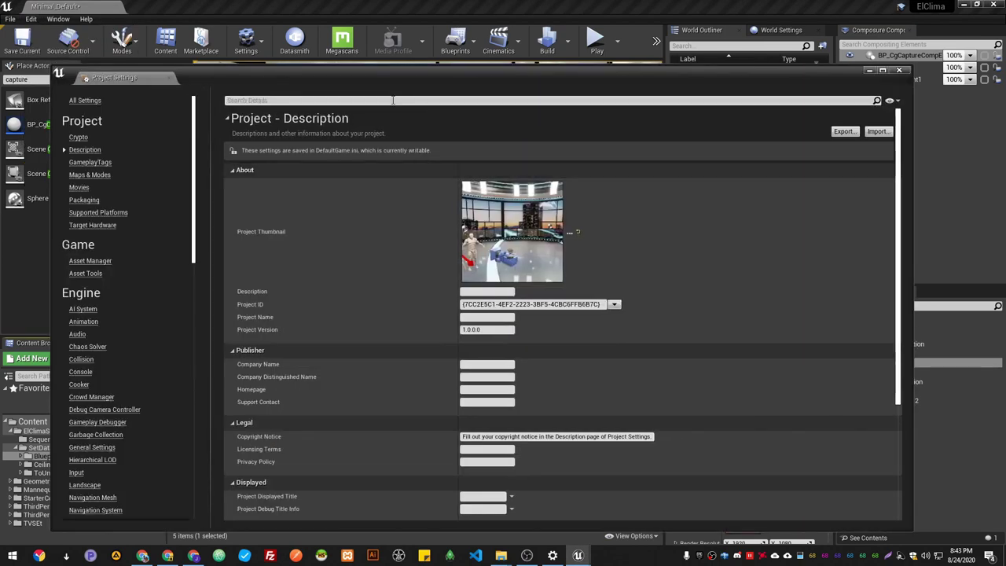
pyautogui.click(393, 100)
pyautogui.write('alpha')
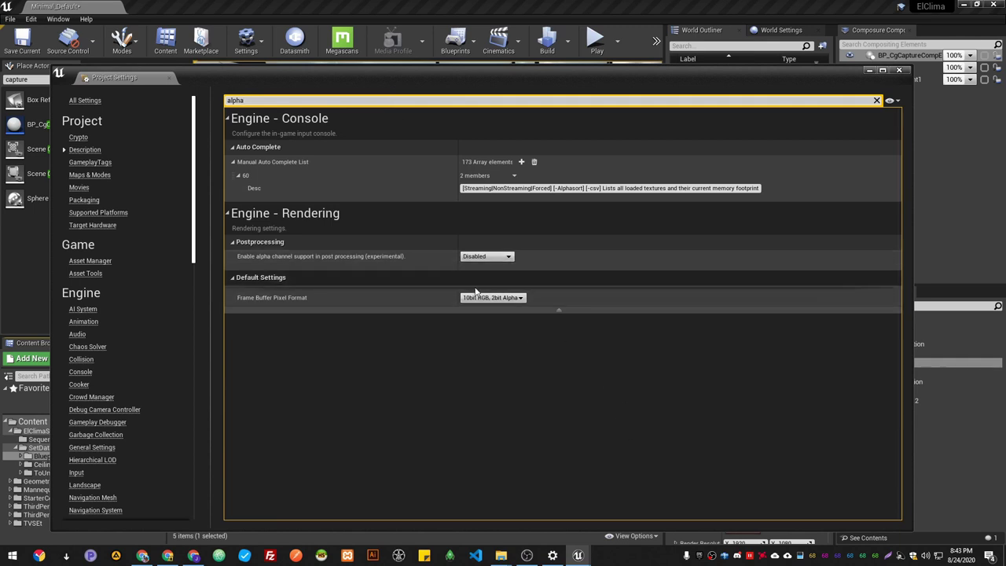
pyautogui.click(481, 257)
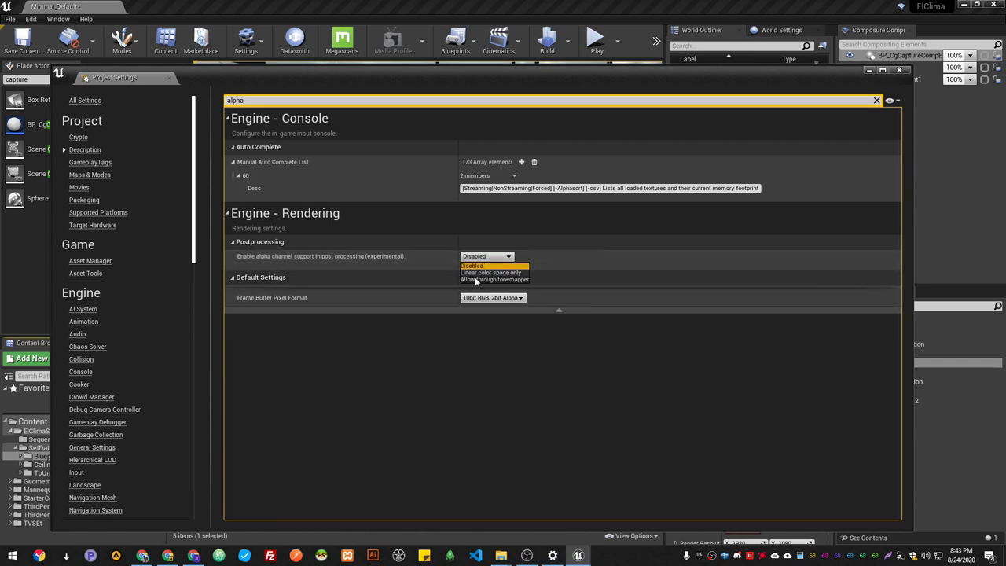
pyautogui.click(492, 273)
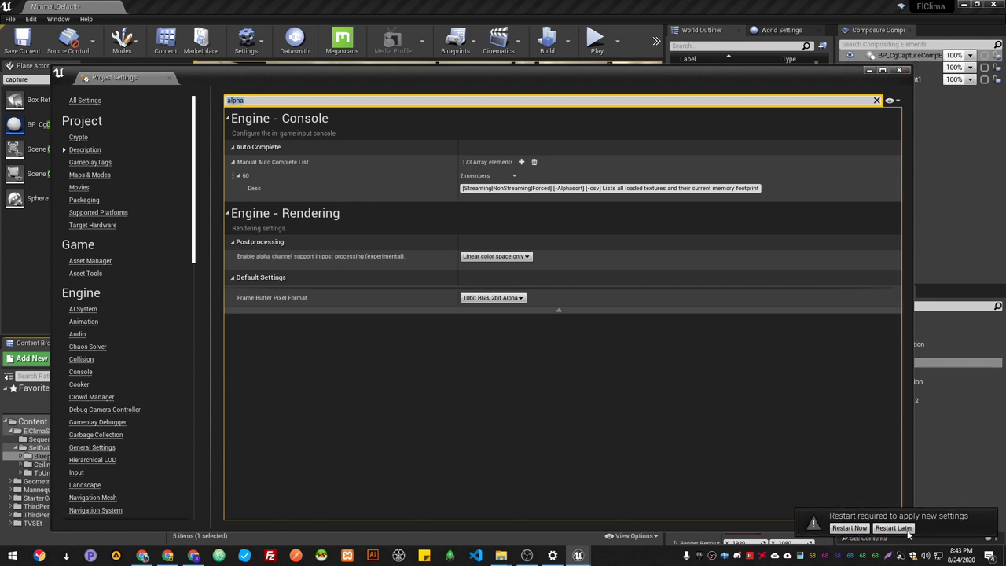
pyautogui.click(861, 528)
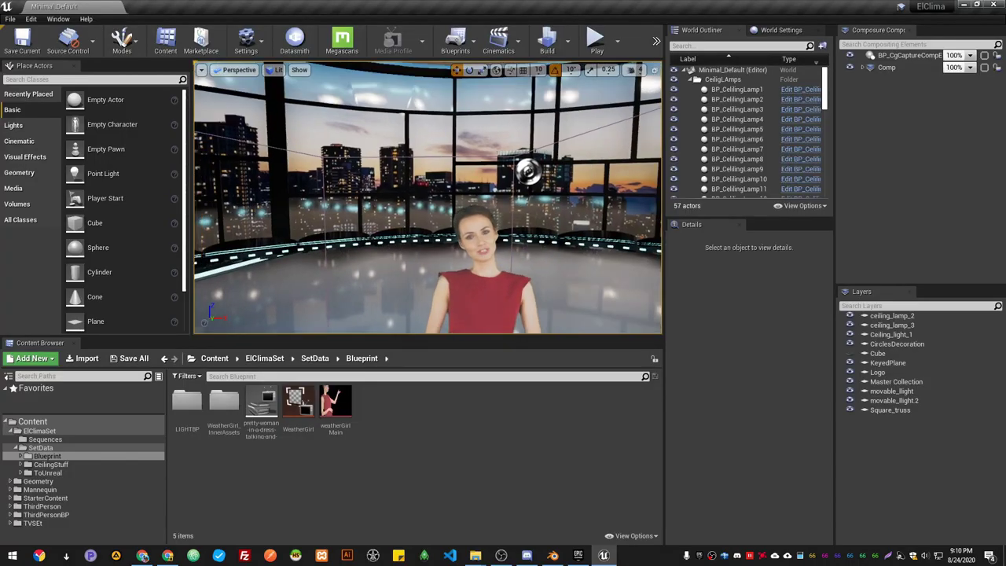
pyautogui.moveTo(488, 257)
pyautogui.mouseDown(button='right')
pyautogui.moveTo(475, 249)
pyautogui.moveTo(518, 248)
pyautogui.moveTo(484, 249)
pyautogui.moveTo(499, 247)
pyautogui.mouseUp(button='right')
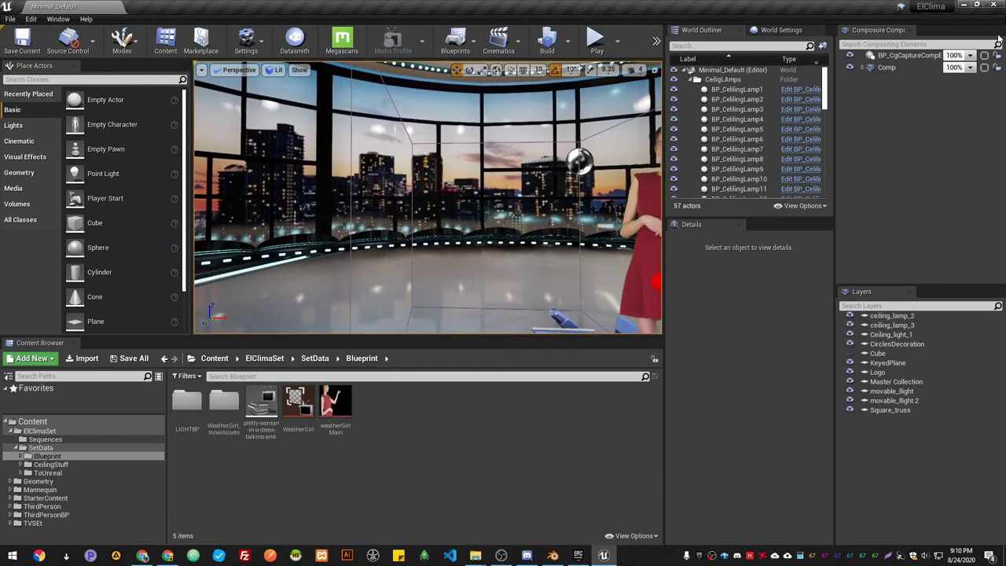
pyautogui.click(904, 79)
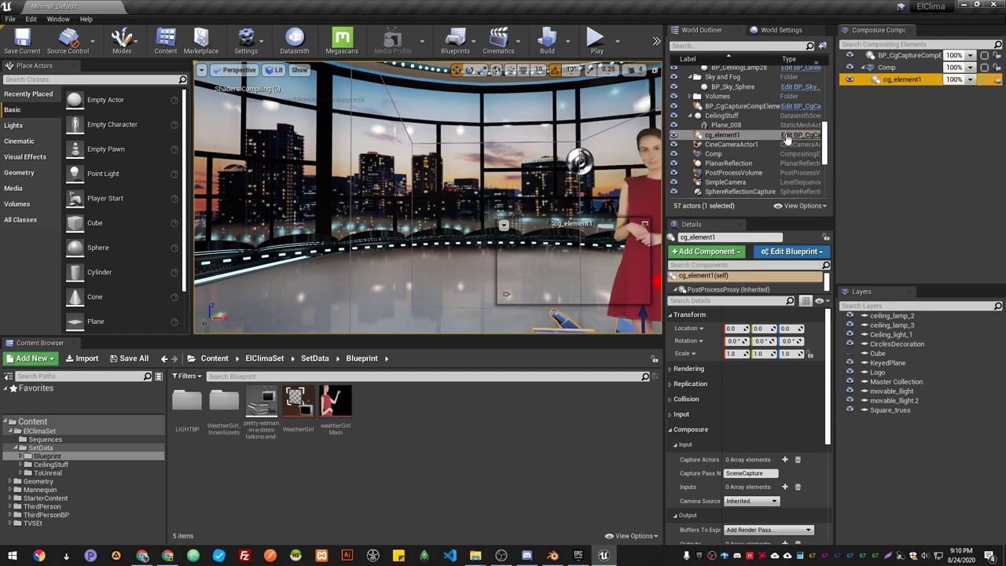
pyautogui.click(786, 138)
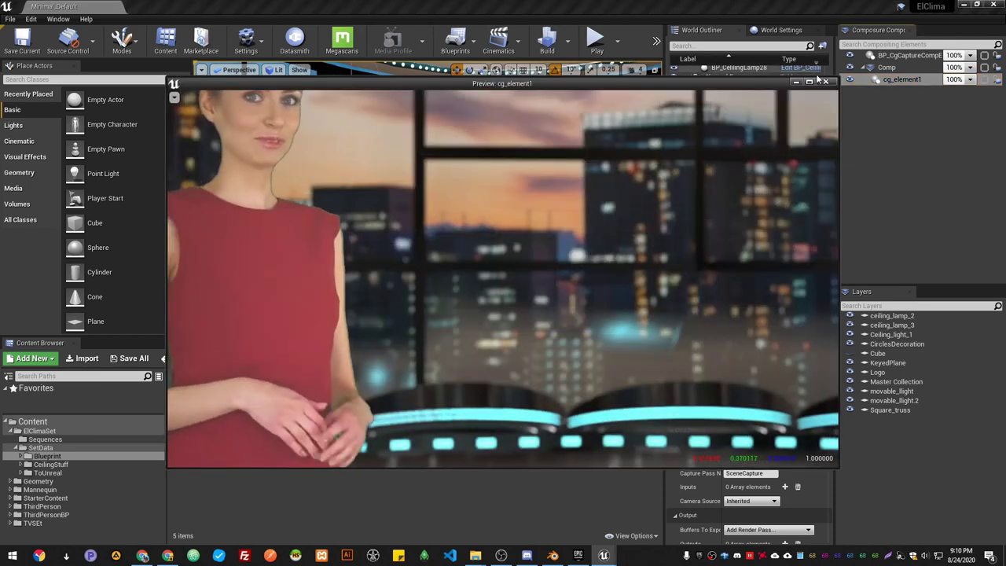
pyautogui.click(824, 84)
pyautogui.click(904, 56)
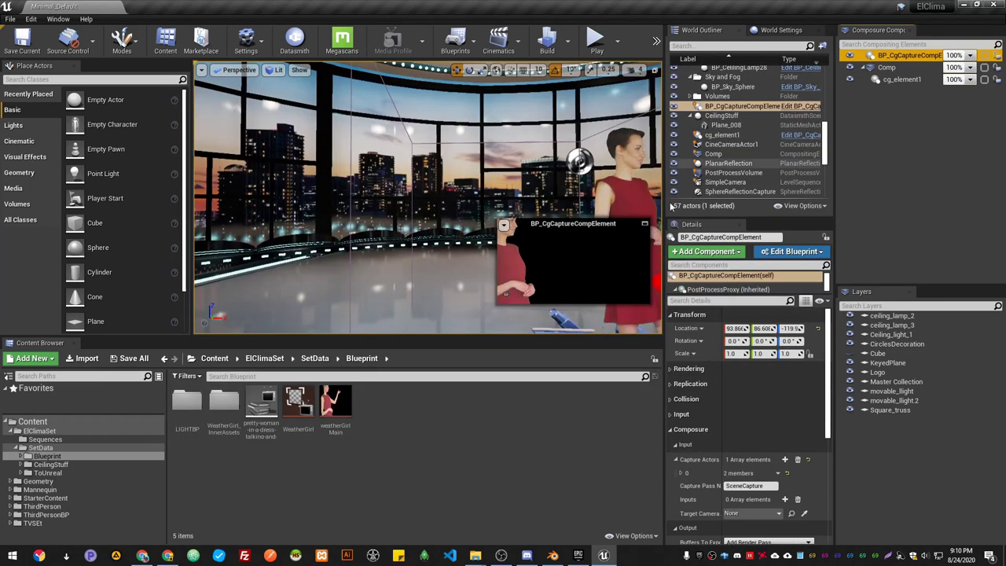
pyautogui.click(644, 223)
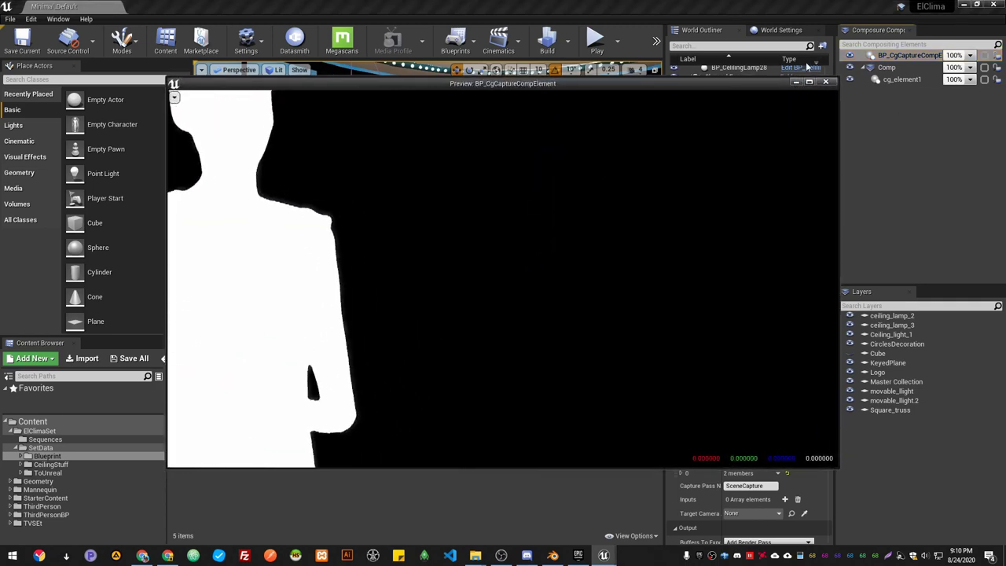
pyautogui.click(825, 83)
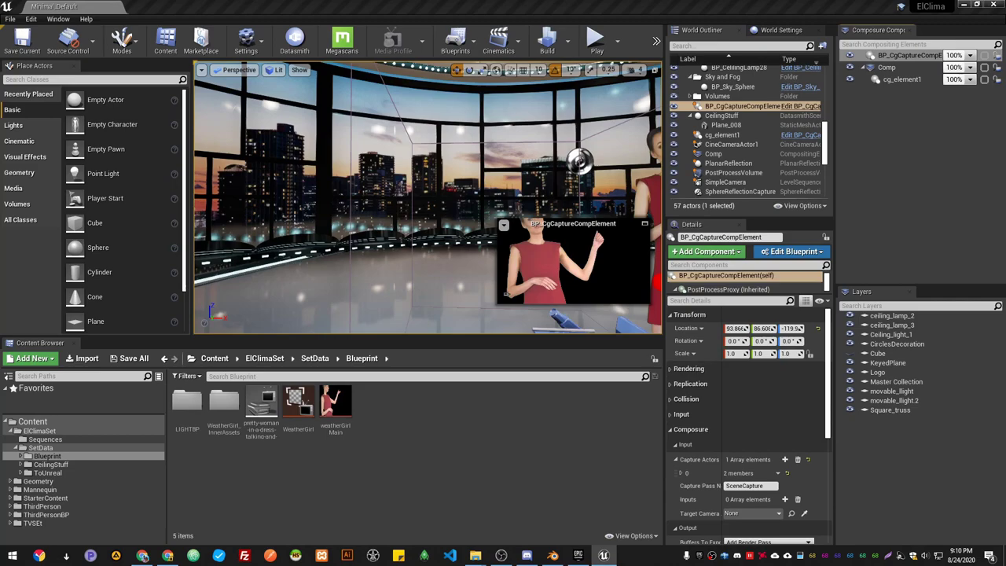
pyautogui.moveTo(428, 196); pyautogui.dragTo(428, 197, button='right')
pyautogui.press('Escape')
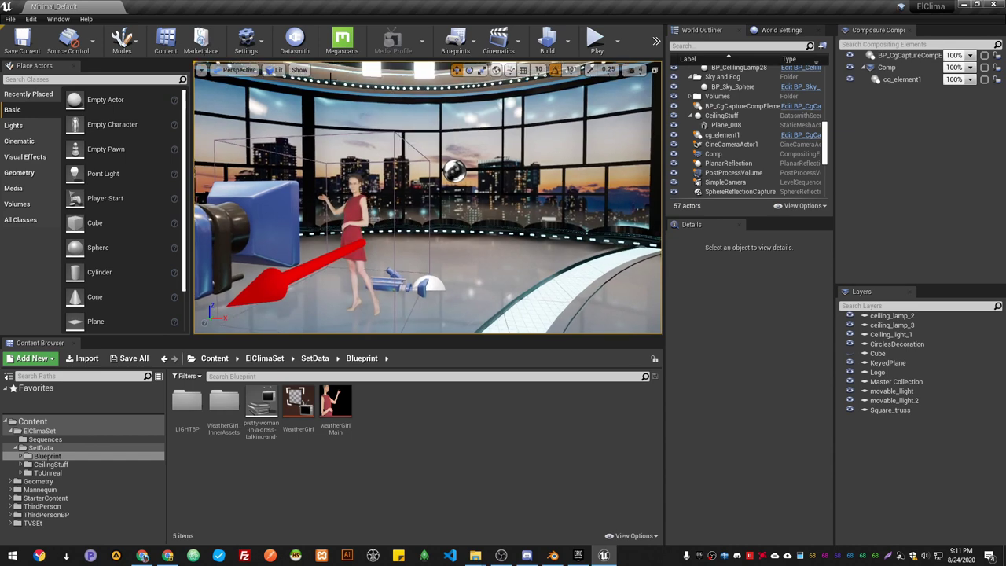
pyautogui.click(235, 70)
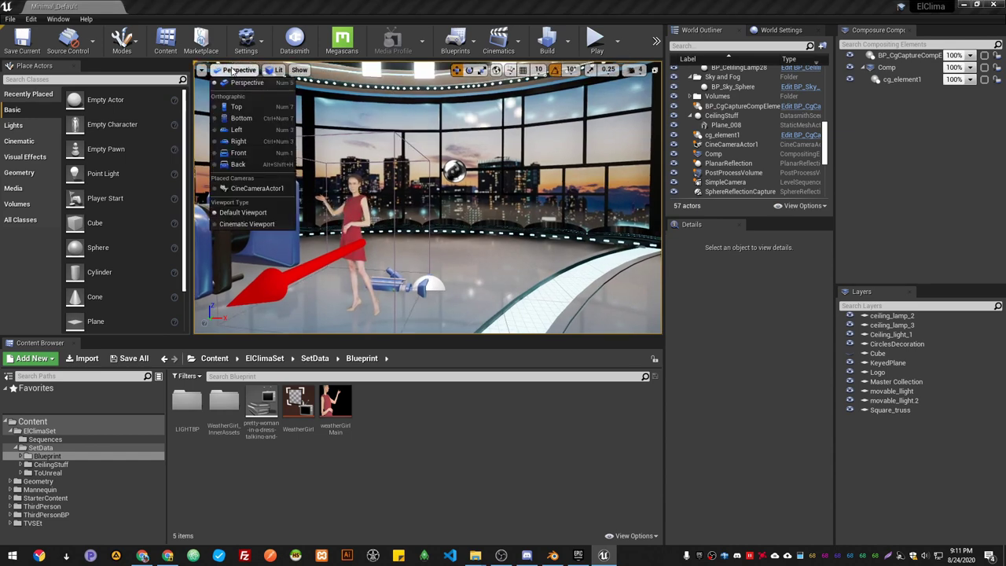
pyautogui.click(247, 227)
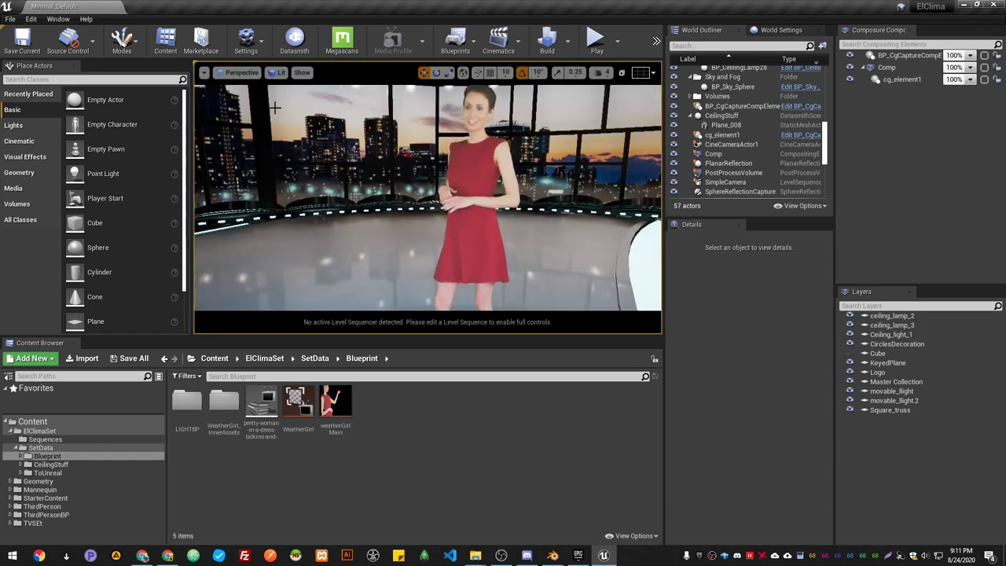
pyautogui.click(240, 72)
pyautogui.click(244, 192)
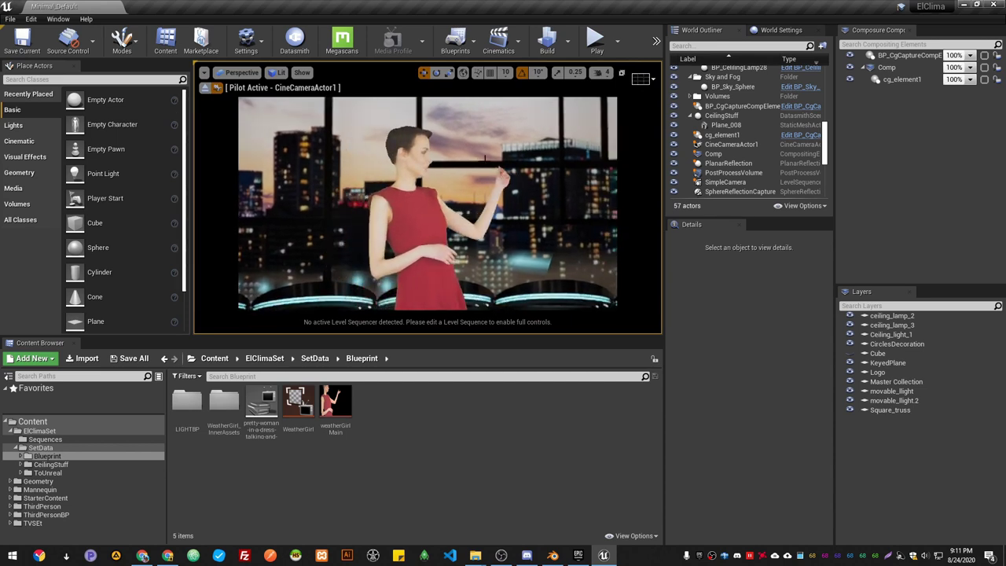
pyautogui.click(241, 72)
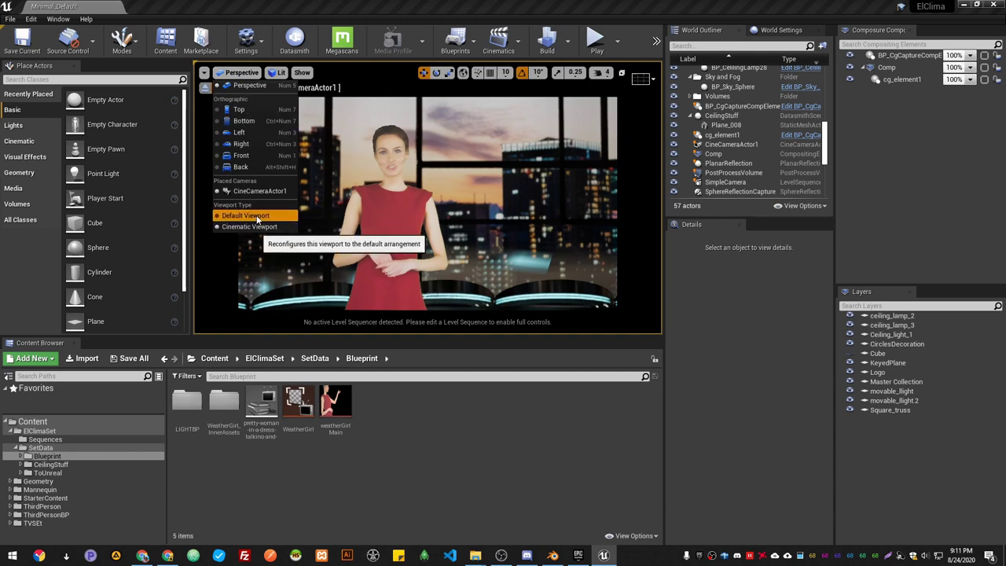
pyautogui.click(245, 216)
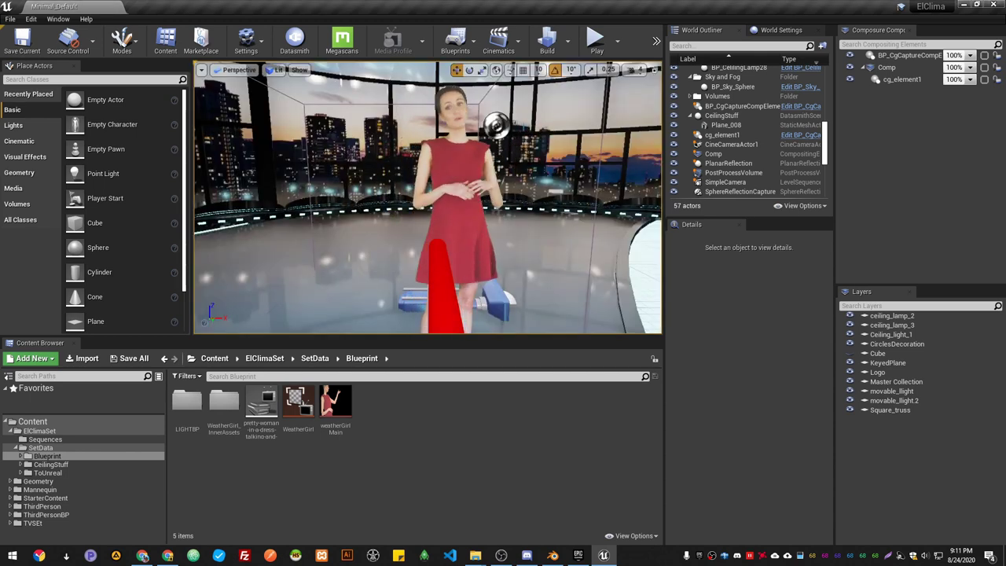
pyautogui.click(454, 177)
pyautogui.click(454, 178)
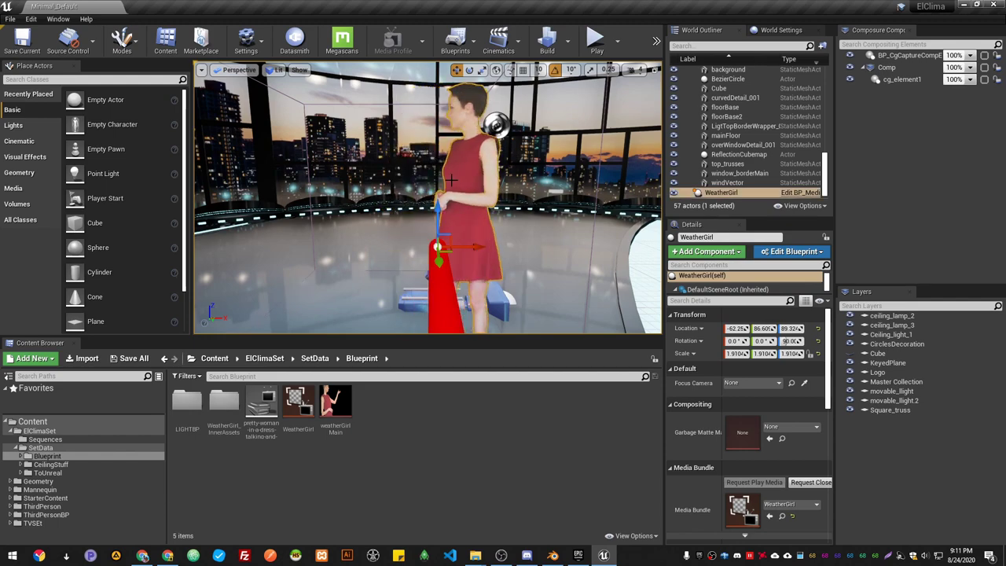
pyautogui.hotkey('alt', 'j')
pyautogui.scroll(-5, 449, 181)
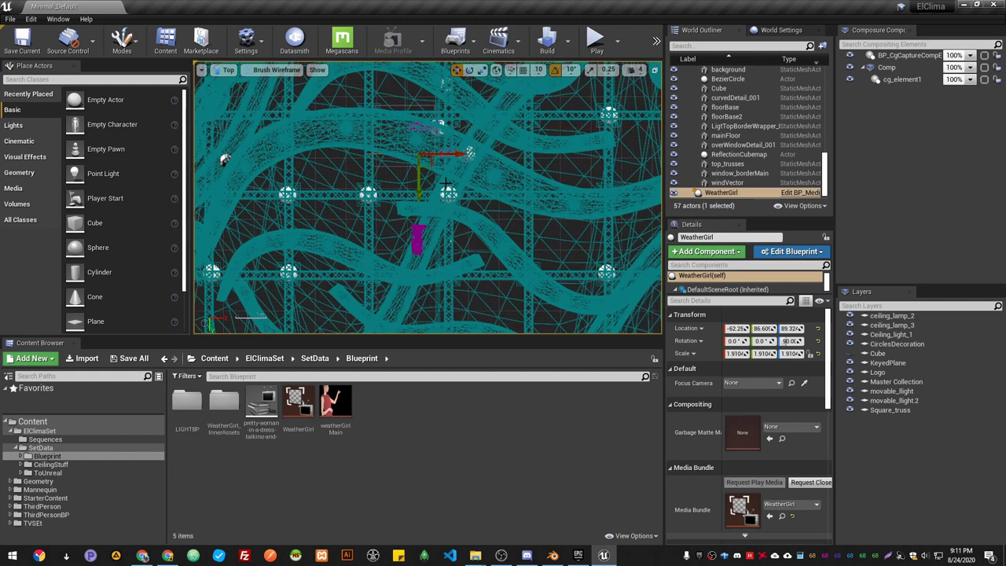
pyautogui.scroll(5, 445, 183)
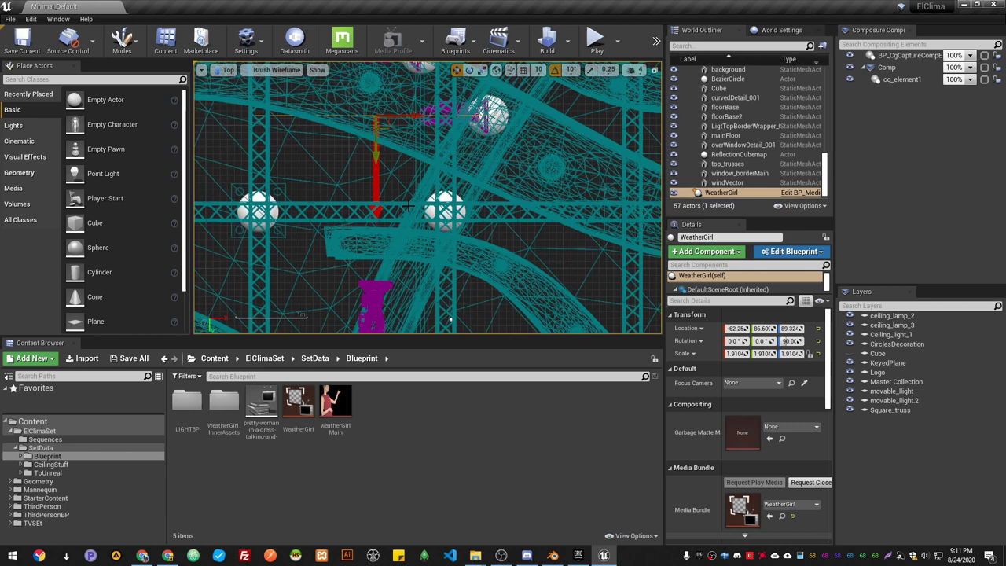
pyautogui.scroll(-1, 408, 206)
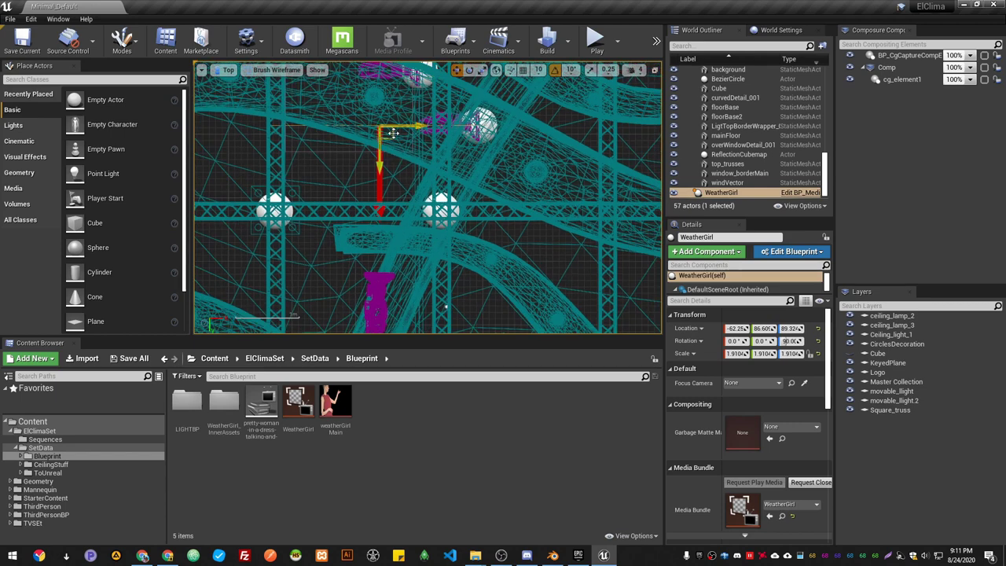
pyautogui.hotkey('alt', 'g')
pyautogui.scroll(-4, 392, 133)
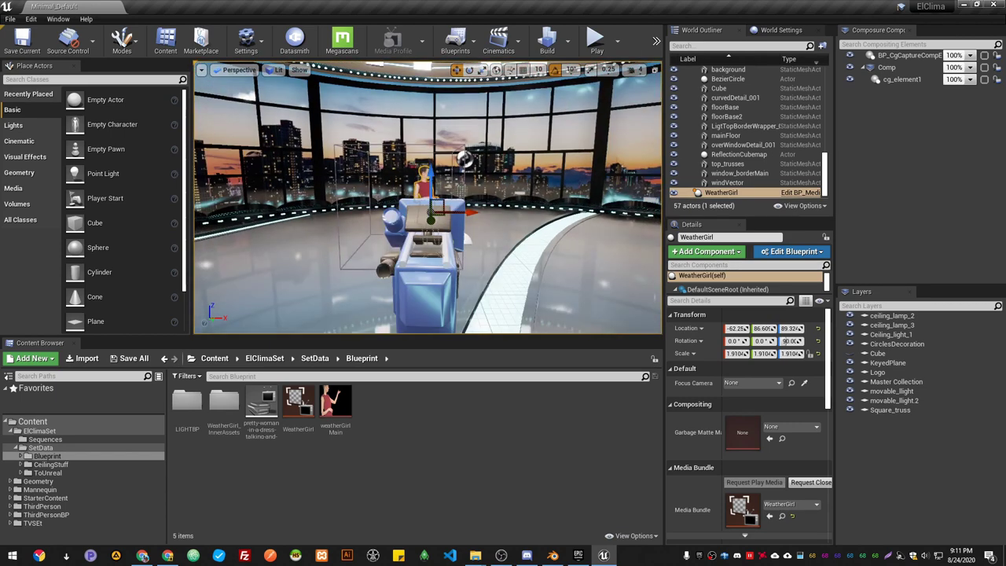
# - Add a Capture Actors entry to cg_element1 with InclusionType Exclude and ActorSet KeyedPlane
pyautogui.click(904, 81)
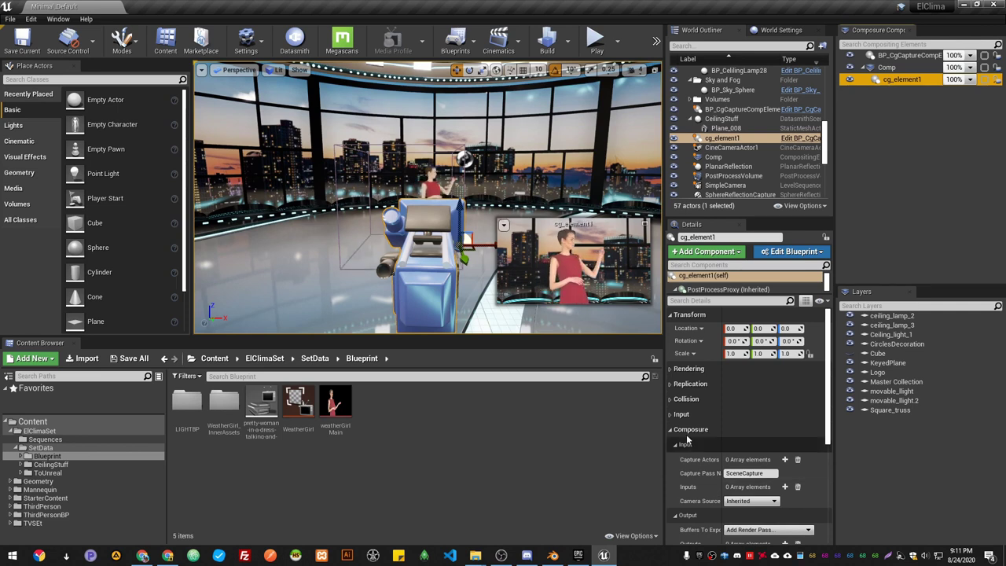
pyautogui.click(785, 460)
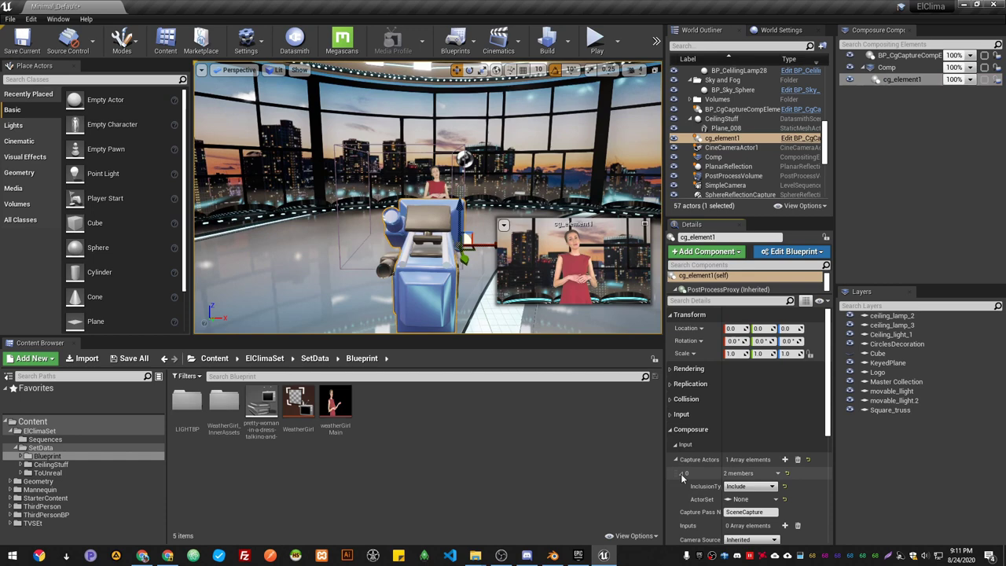
pyautogui.click(768, 487)
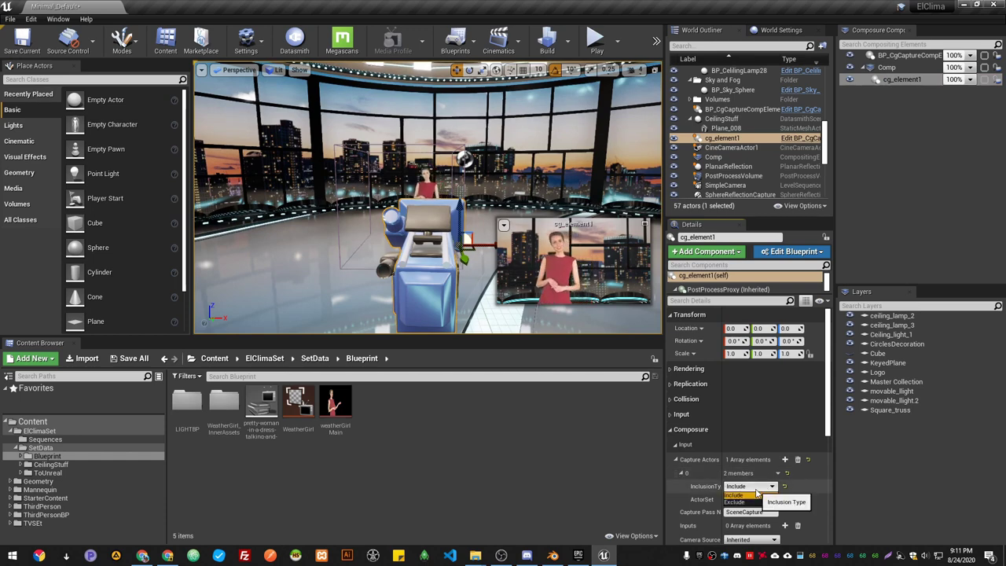
pyautogui.click(735, 502)
pyautogui.click(752, 499)
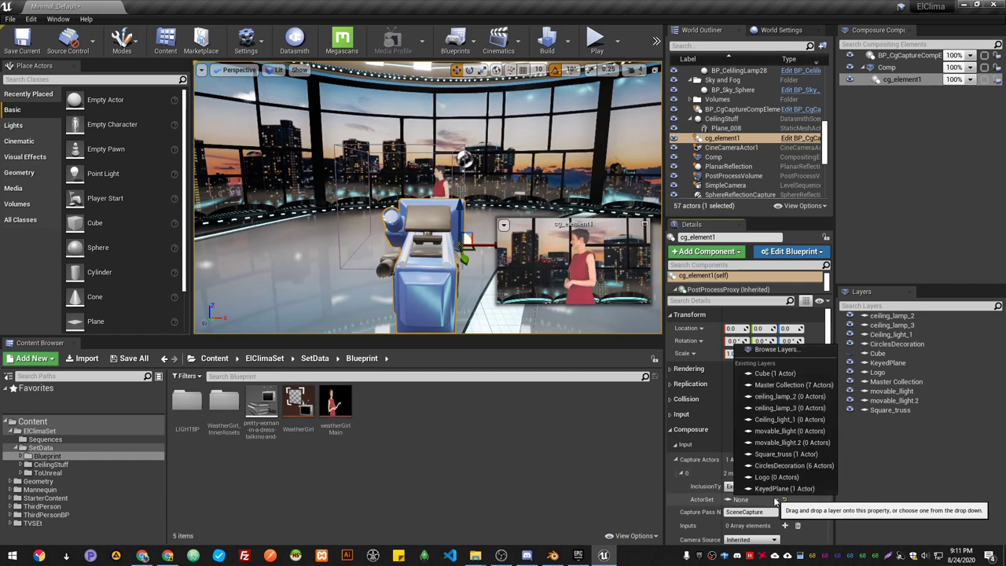
pyautogui.click(772, 489)
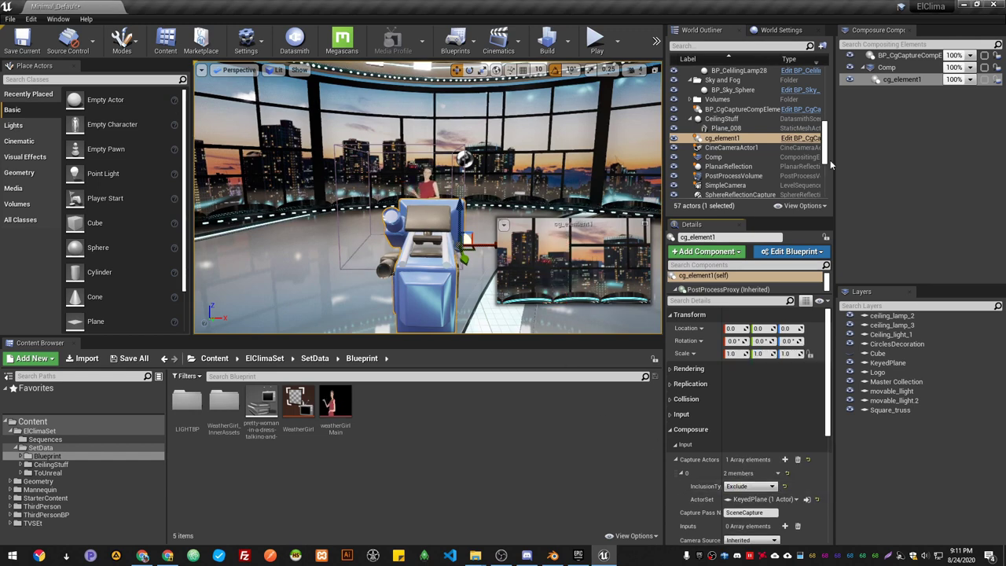
# - Preview cg_element1 to confirm the presenter is gone, then close the preview
pyautogui.click(900, 80)
pyautogui.doubleClick(900, 80)
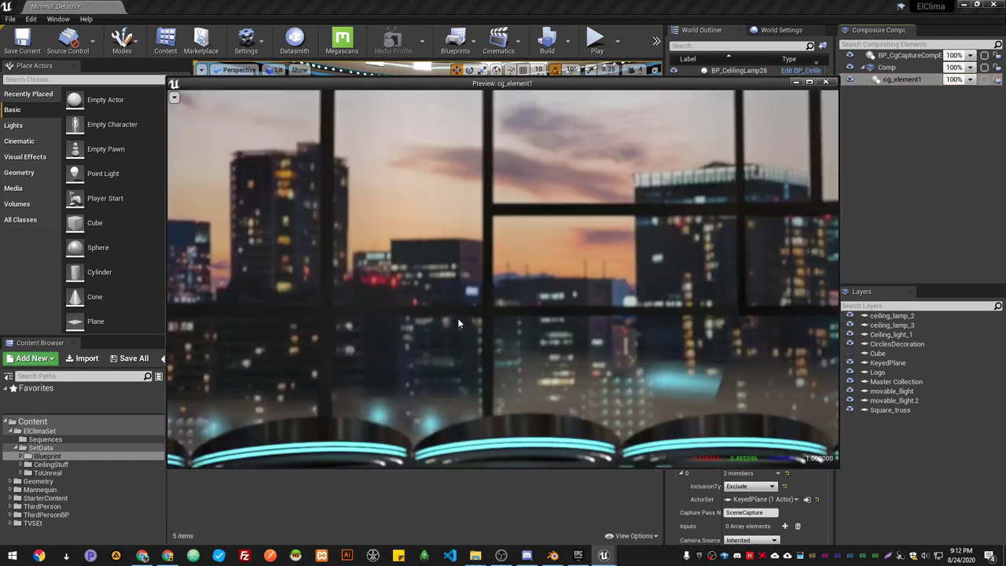
pyautogui.click(826, 83)
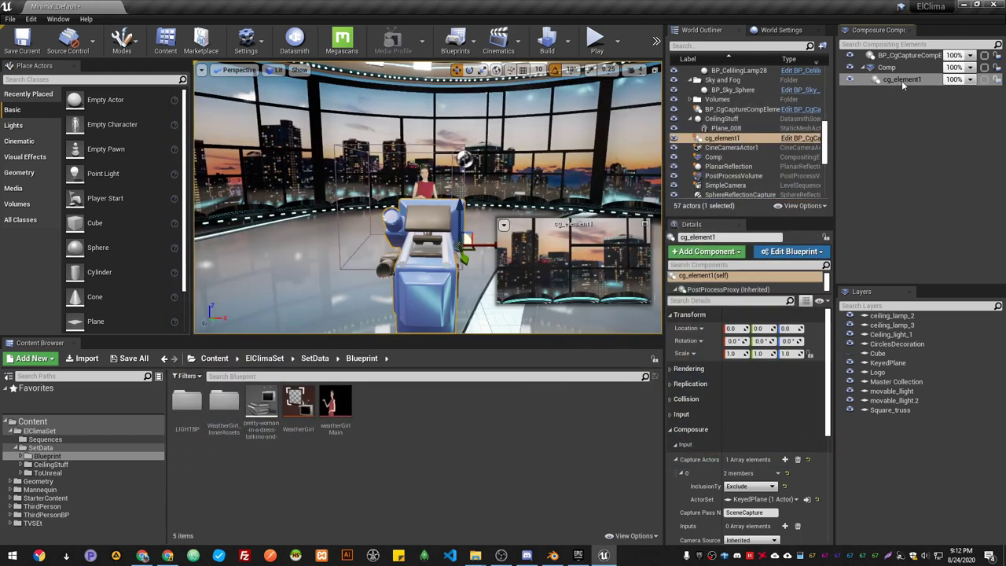
# - Add a new CG Layer element named Key under Comp
pyautogui.click(884, 67)
pyautogui.rightClick(882, 69)
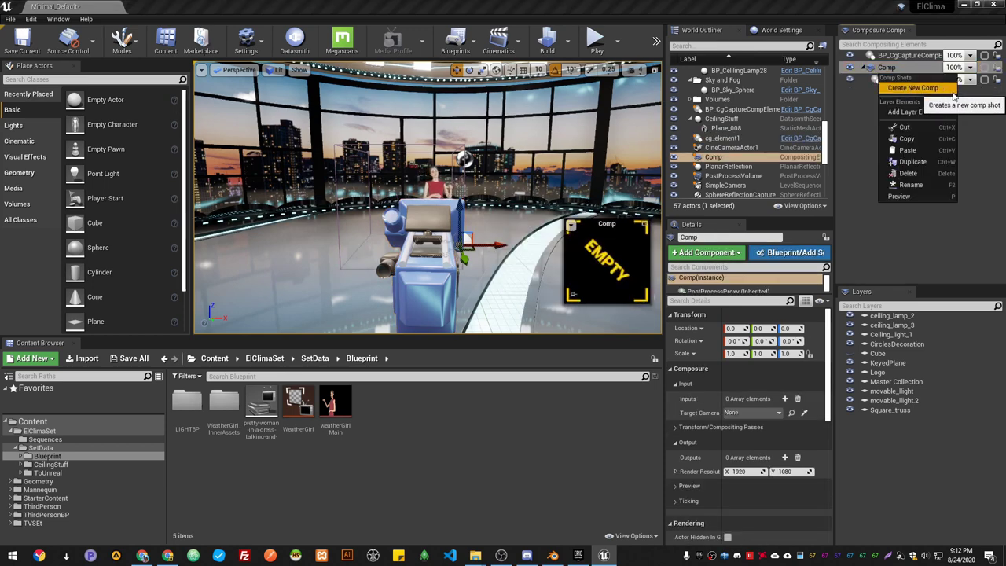
pyautogui.click(916, 113)
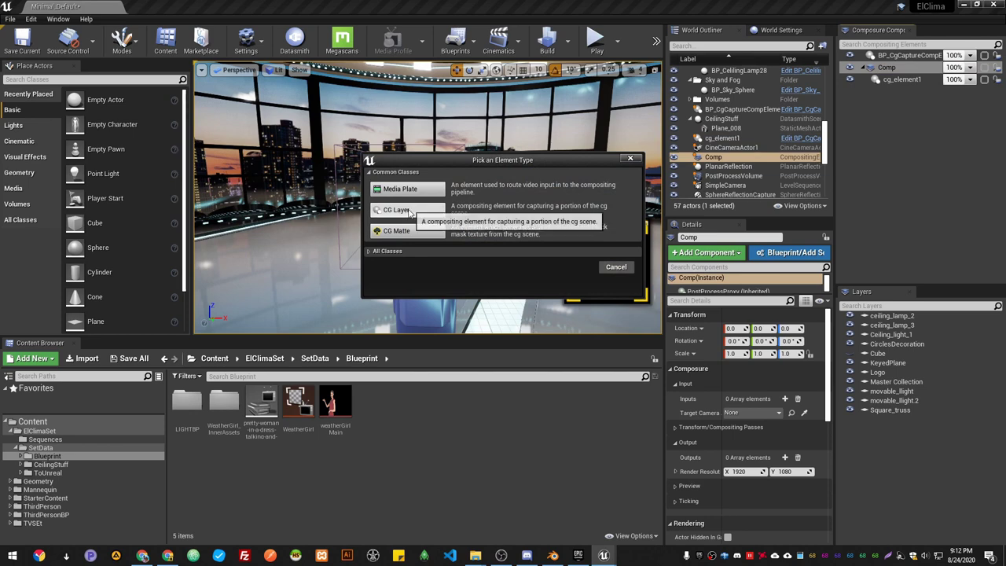
pyautogui.click(408, 212)
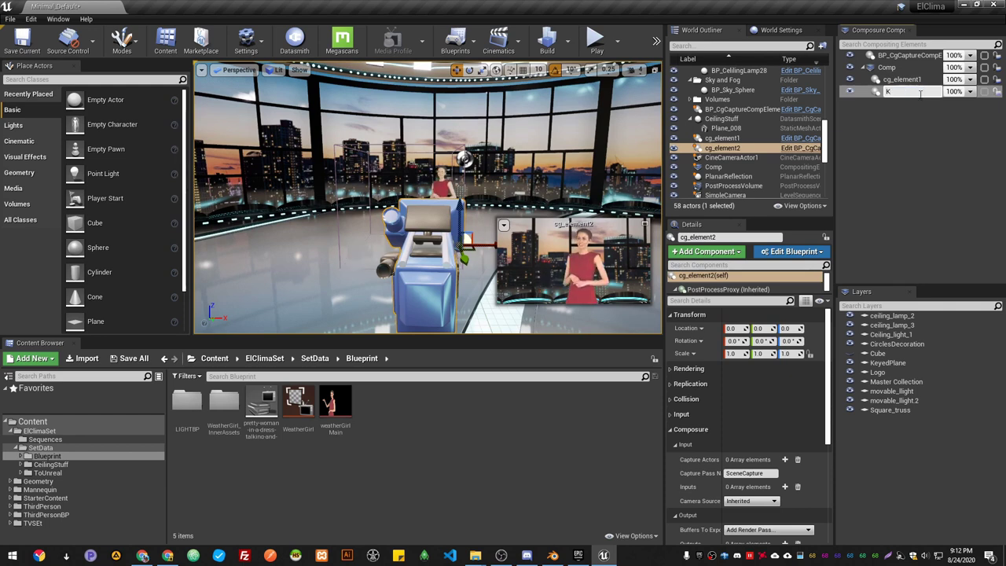
pyautogui.write('Key')
pyautogui.press('Return')
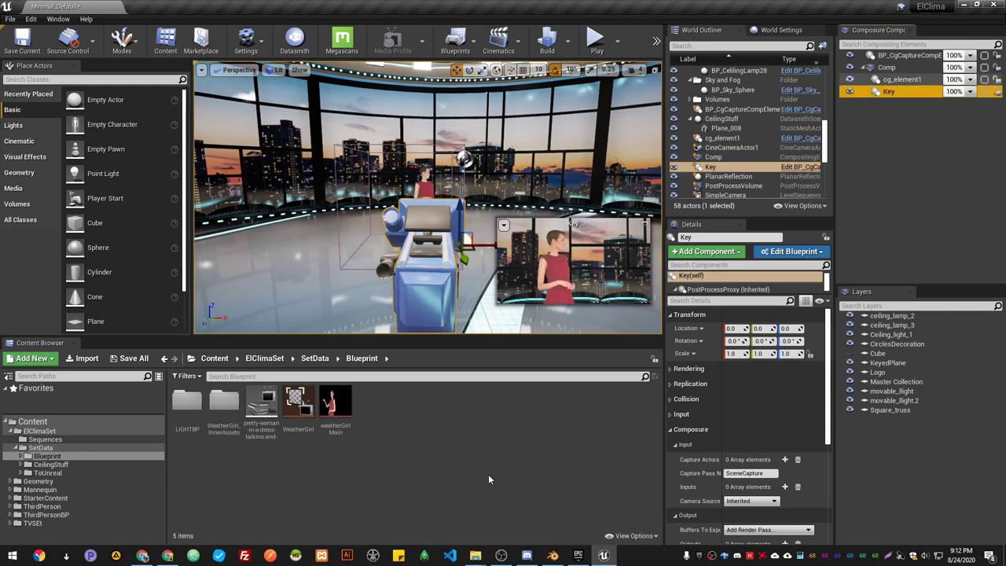
# - Keep Key's camera source Inherited and collapse Composure output, leaving only Input expanded
pyautogui.scroll(-3, 778, 472)
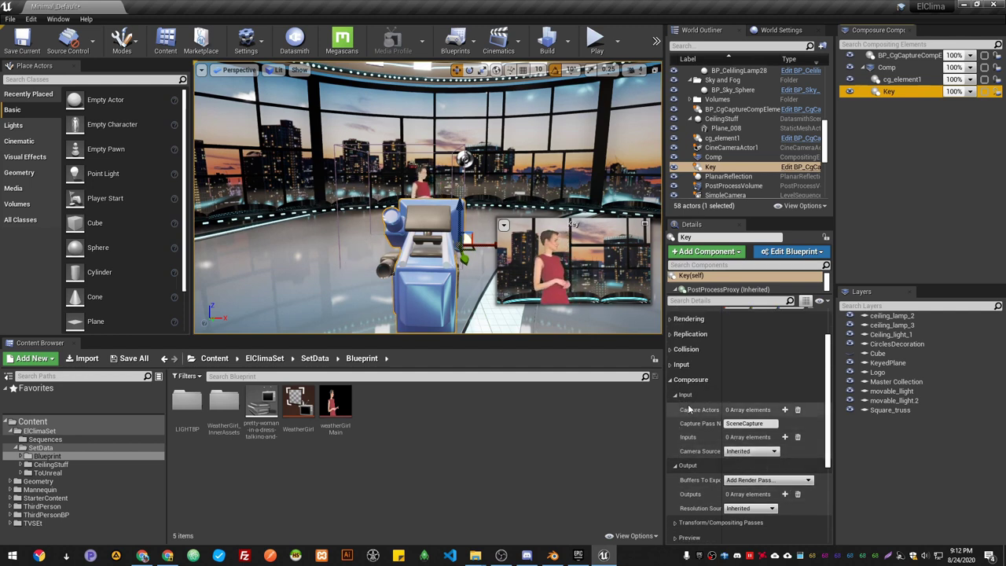
pyautogui.click(757, 452)
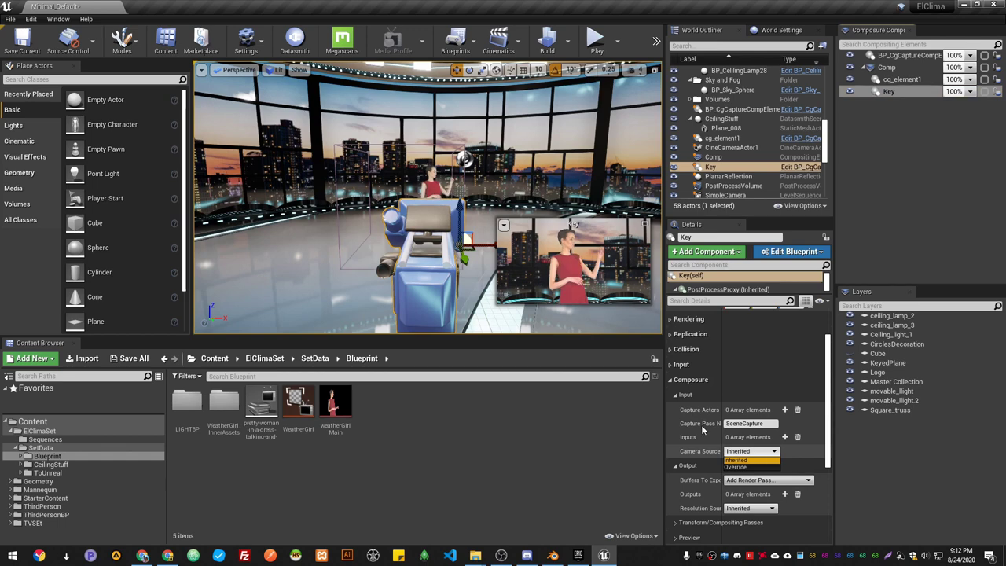
pyautogui.click(670, 365)
pyautogui.click(671, 366)
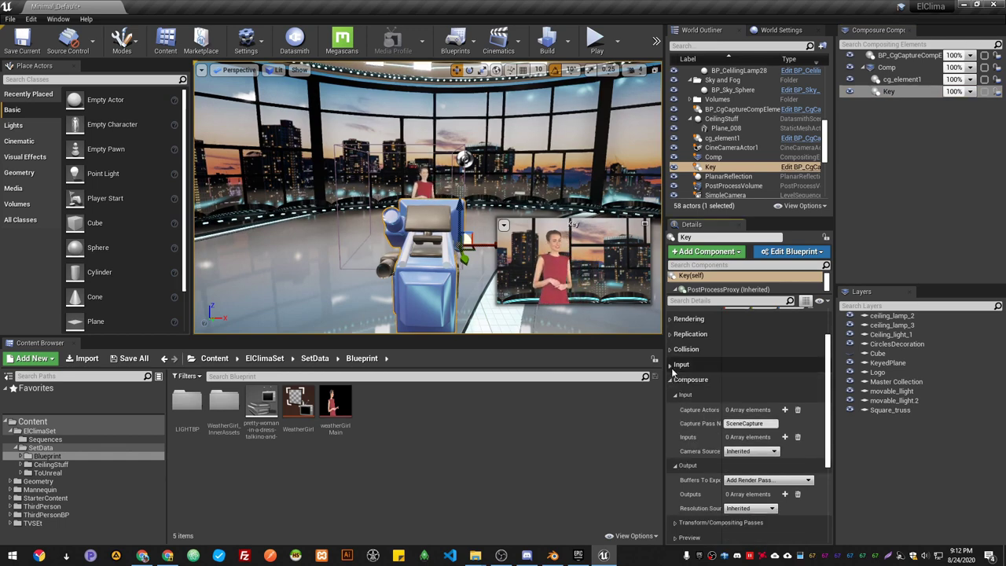
pyautogui.click(675, 395)
pyautogui.click(676, 409)
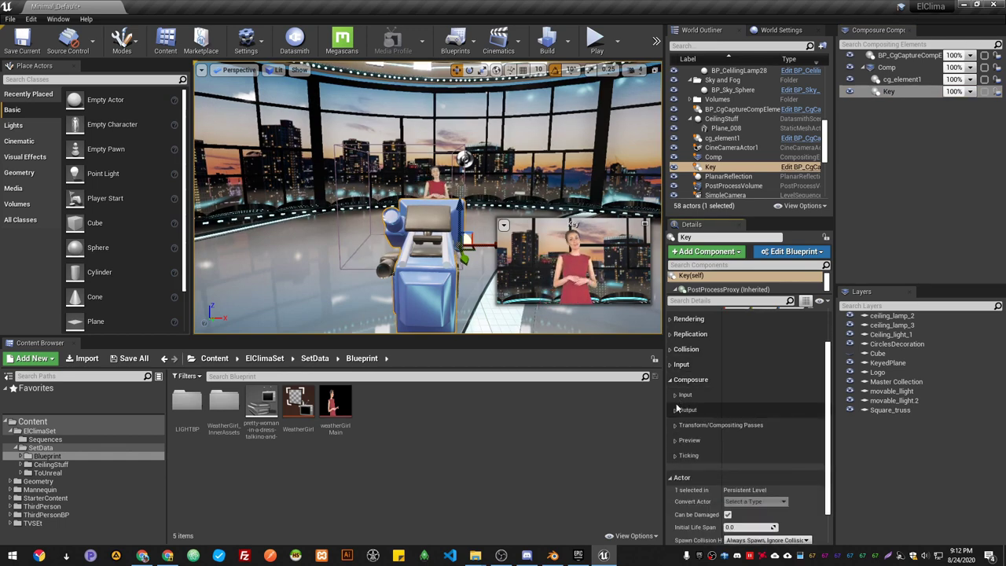
pyautogui.click(675, 394)
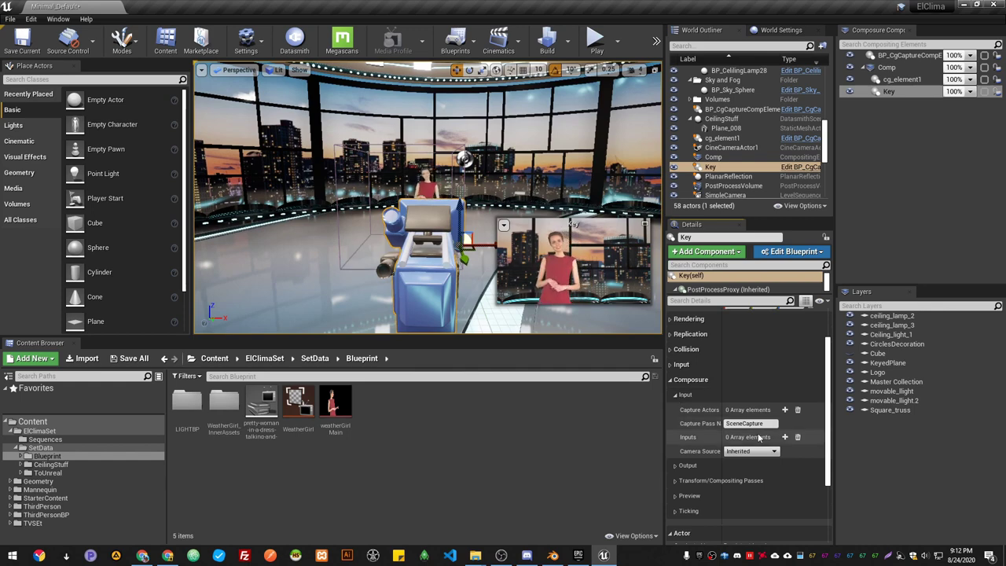
pyautogui.click(887, 92)
# - Delete the old Key element and add a new media plate layer under Comp named Key
pyautogui.rightClick(889, 92)
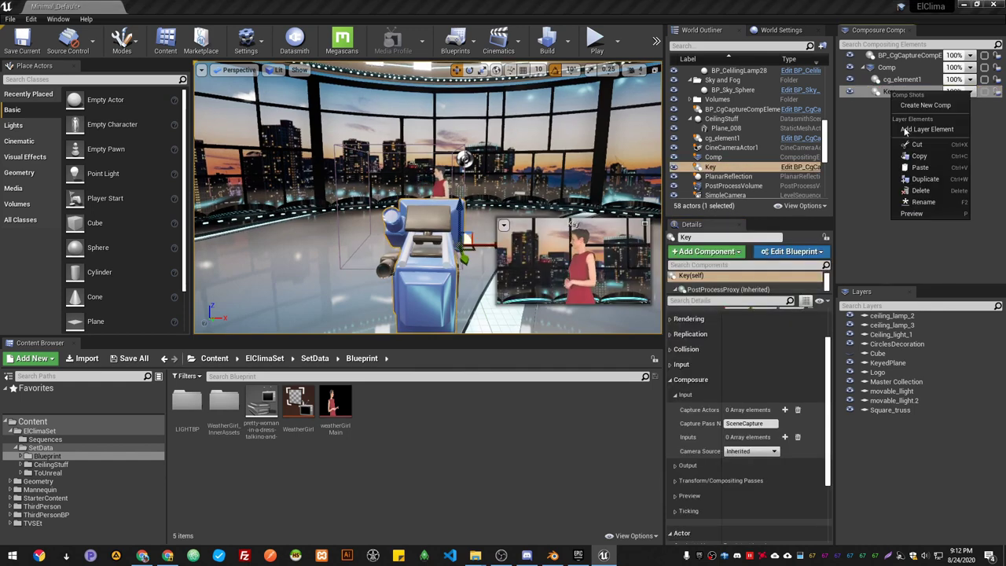
pyautogui.click(921, 191)
pyautogui.click(888, 67)
pyautogui.rightClick(888, 68)
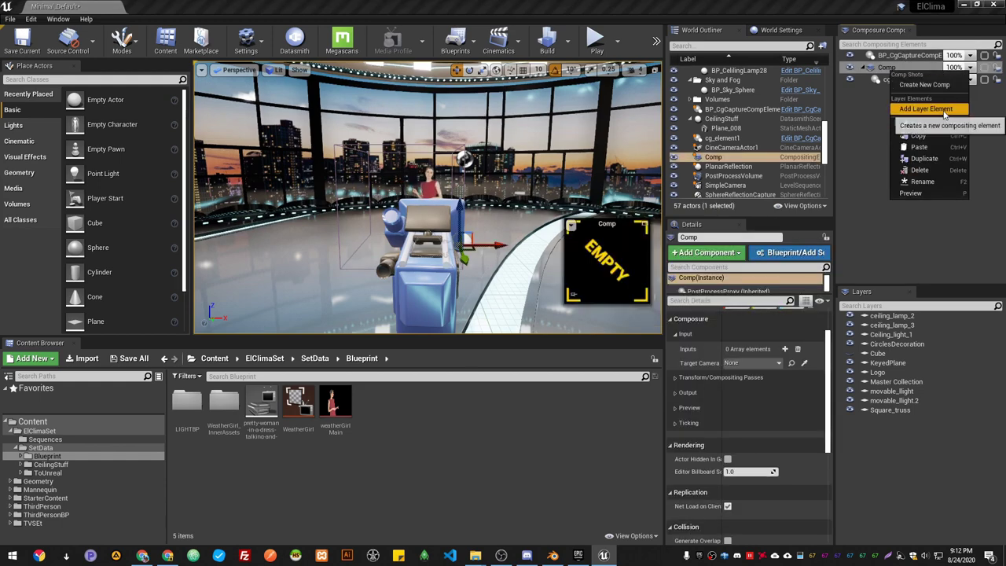
pyautogui.click(928, 109)
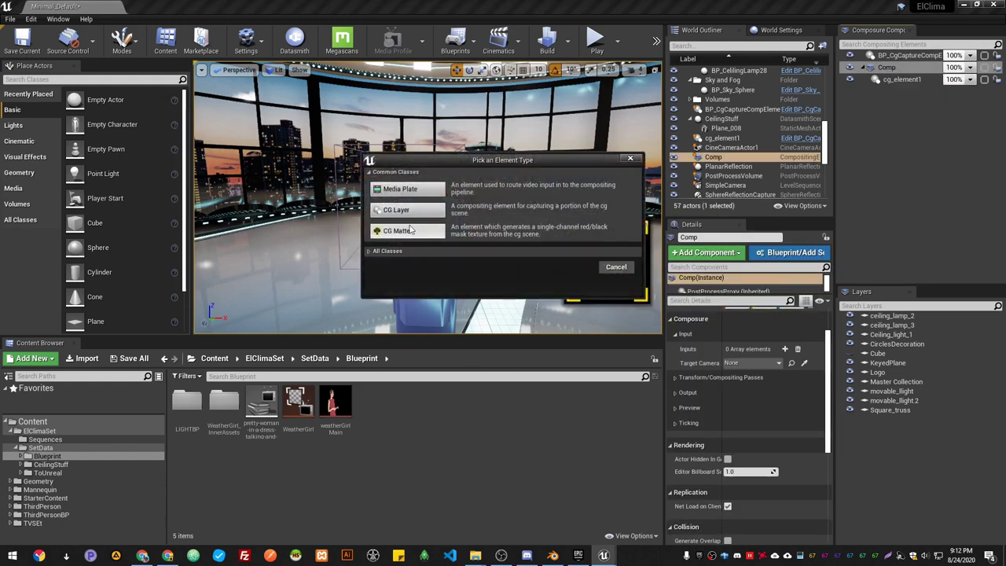
pyautogui.click(404, 189)
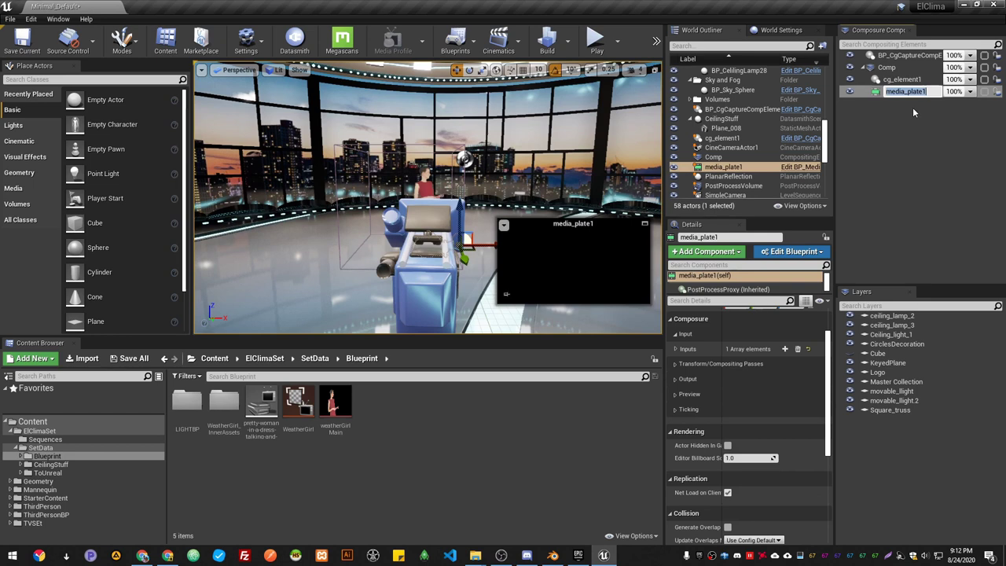
pyautogui.write('Key')
pyautogui.press('Return')
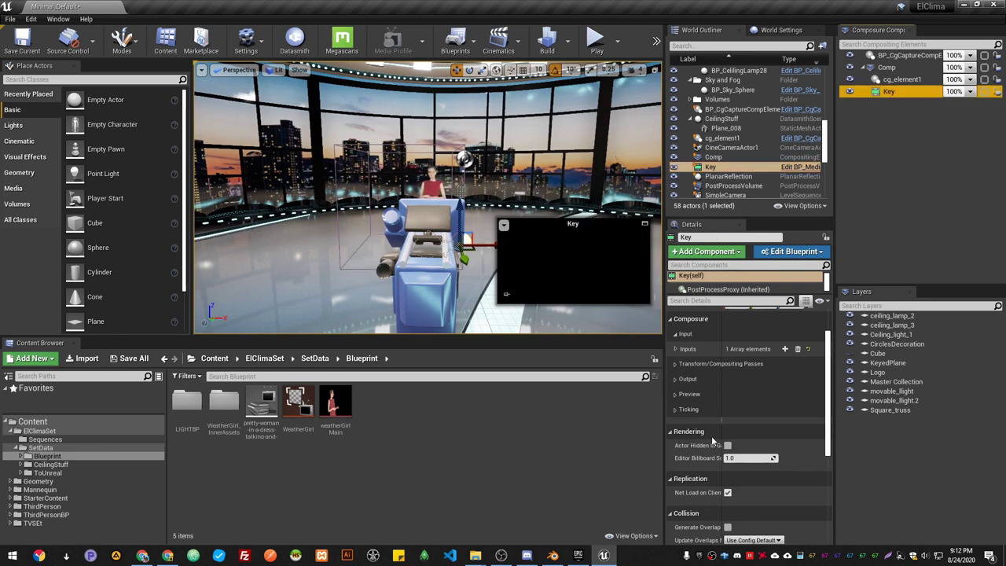
# - Set the Key plate's MediaSource to Texture Input using the weatherGirlMain texture
pyautogui.scroll(1, 713, 408)
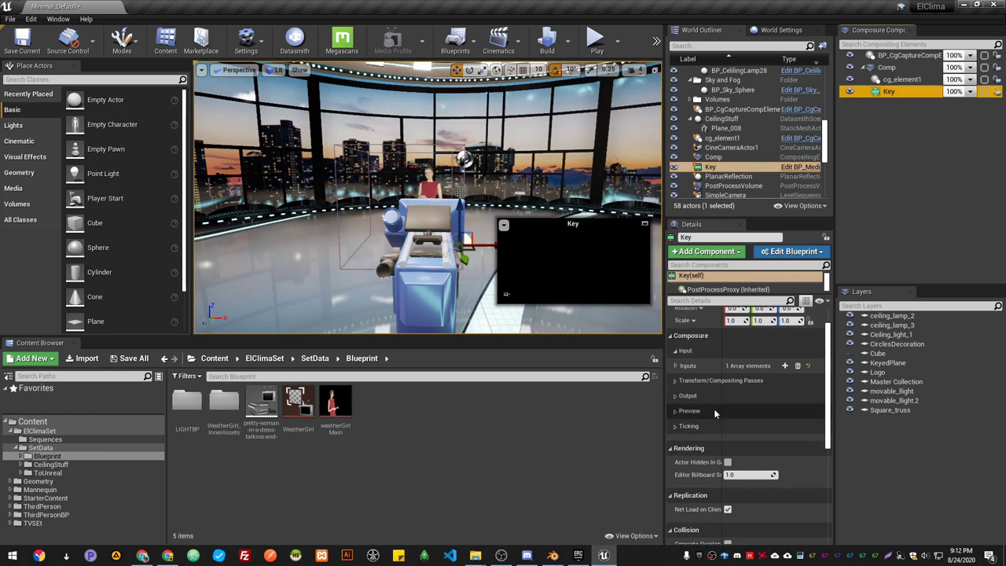
pyautogui.click(675, 367)
pyautogui.click(681, 379)
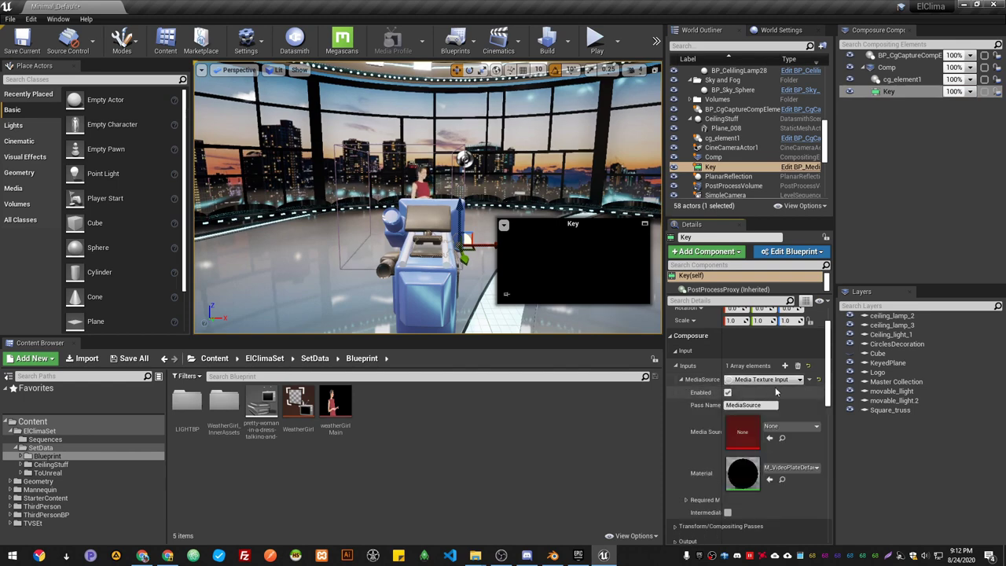
pyautogui.click(762, 380)
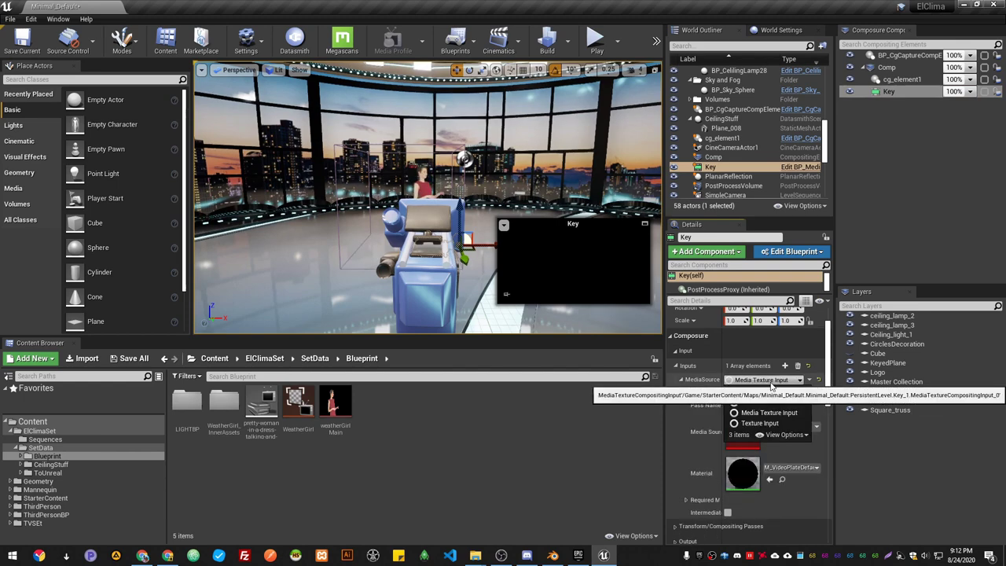
pyautogui.click(762, 423)
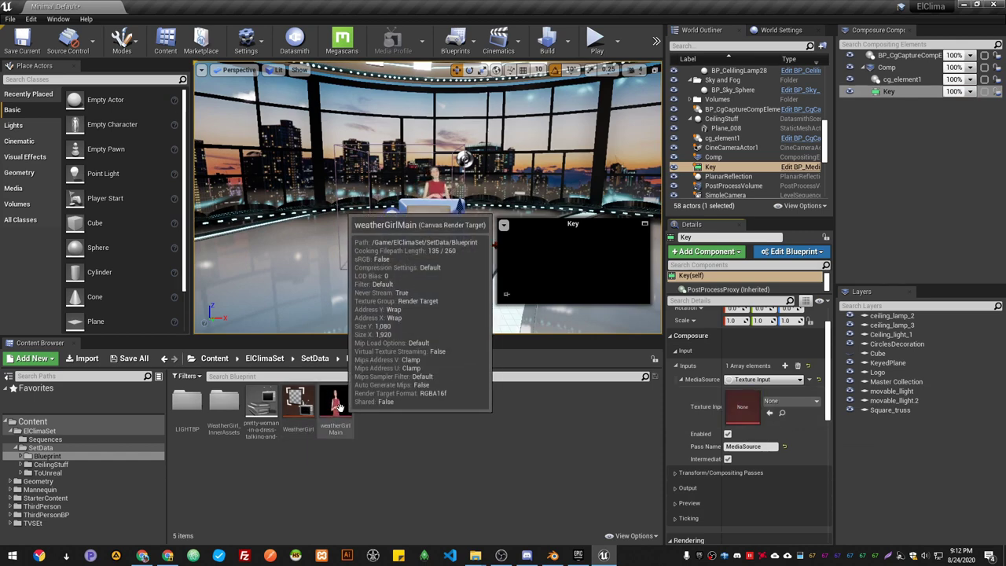
pyautogui.moveTo(339, 402); pyautogui.dragTo(752, 408)
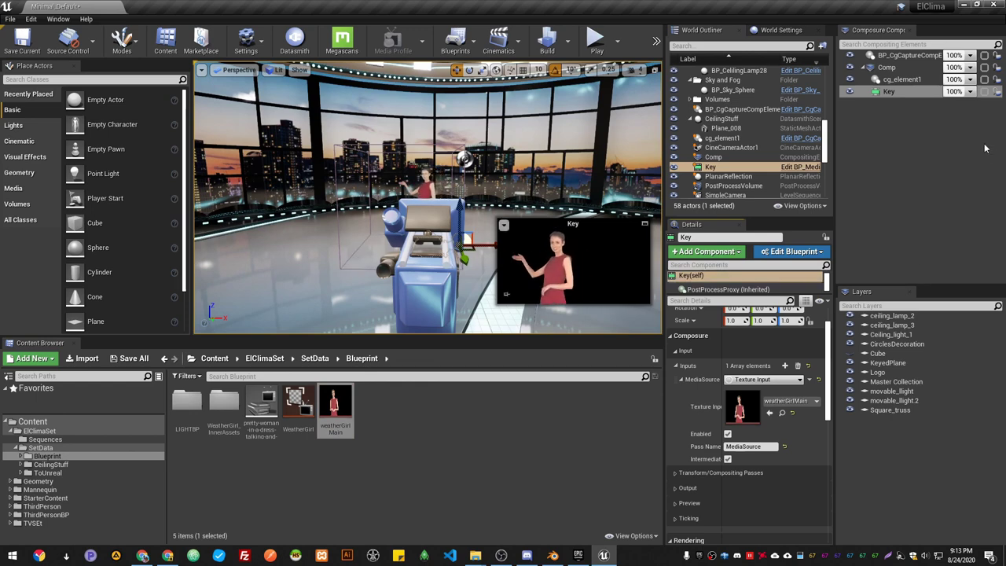
pyautogui.click(909, 93)
pyautogui.doubleClick(908, 92)
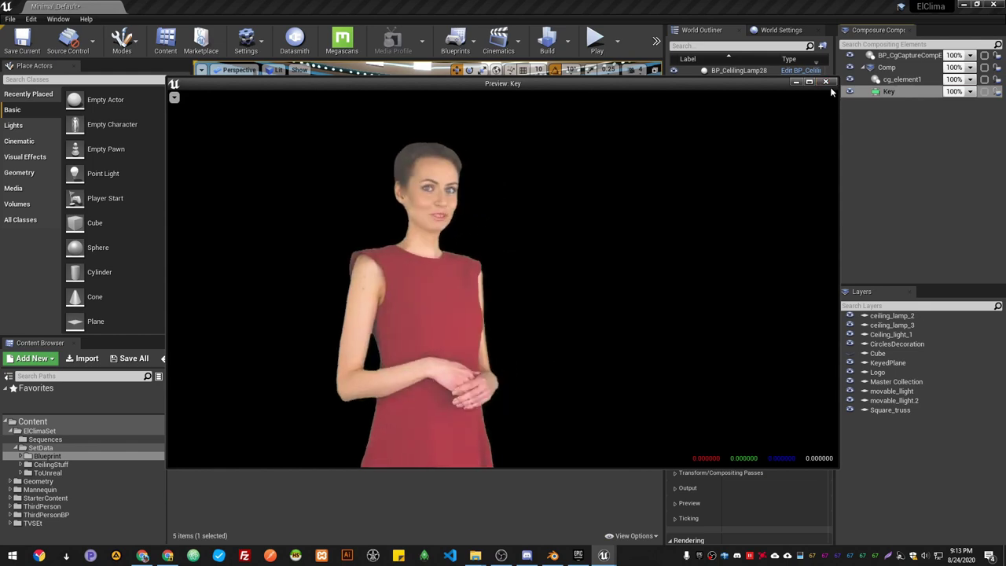
pyautogui.click(828, 83)
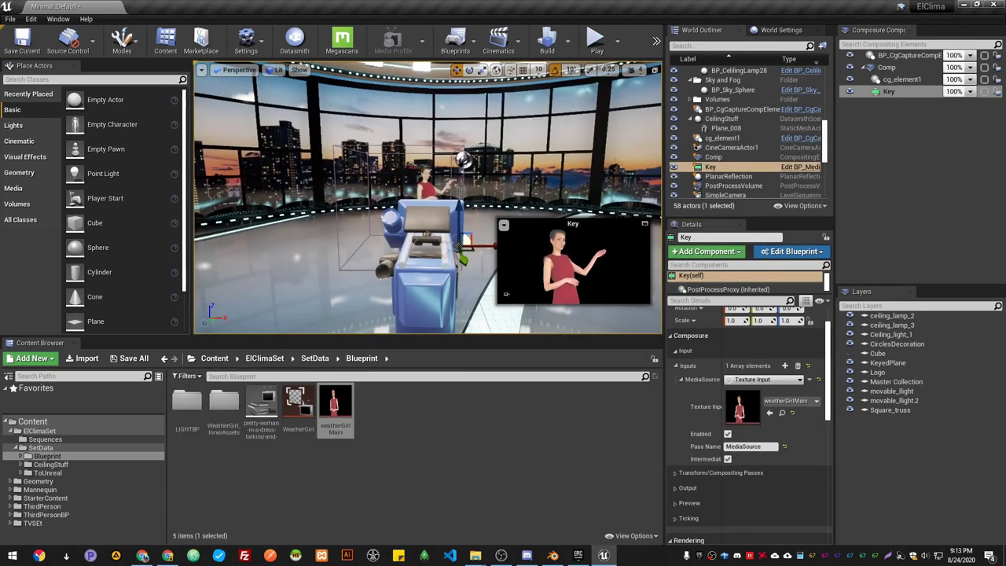
pyautogui.scroll(-4, 499, 221)
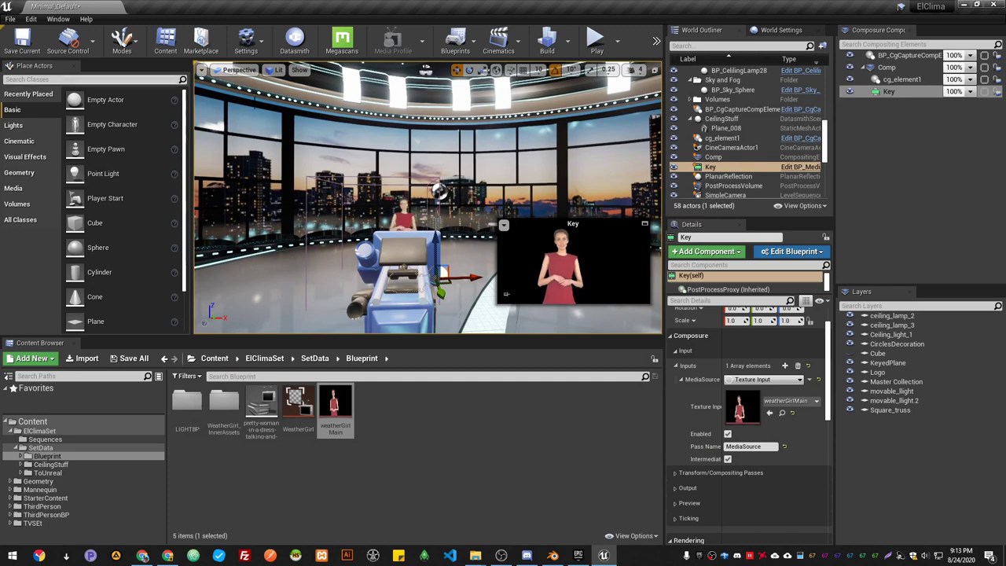
pyautogui.click(917, 79)
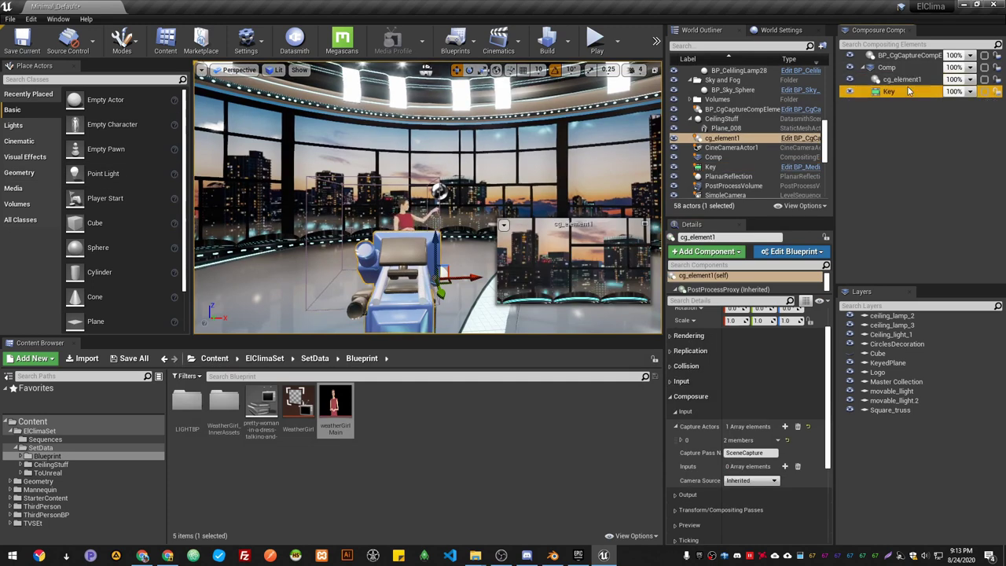
pyautogui.click(889, 91)
pyautogui.click(901, 79)
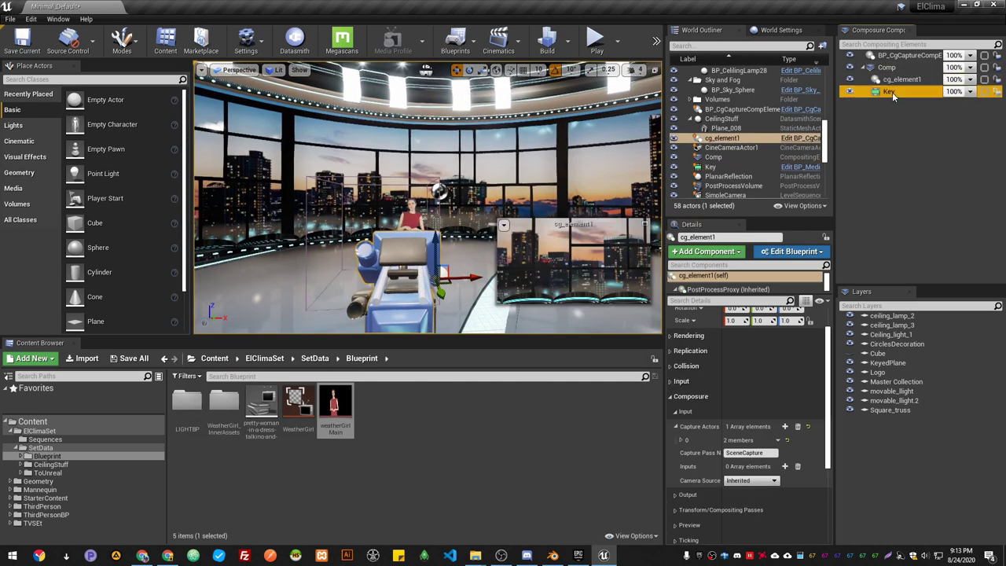
# - Add a Custom Material Pass to the Comp element's transform passes
pyautogui.click(886, 67)
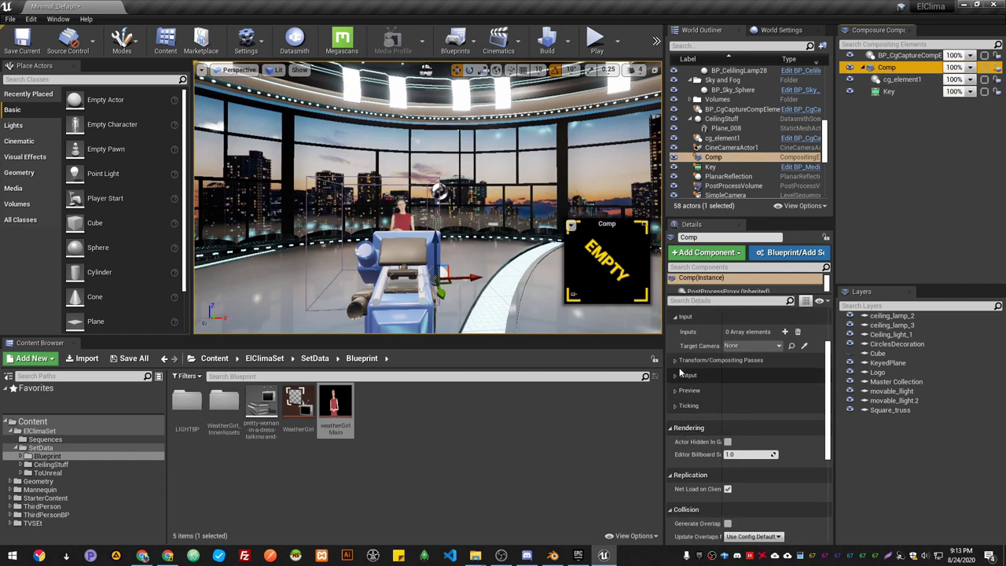
pyautogui.click(704, 360)
pyautogui.scroll(2, 737, 384)
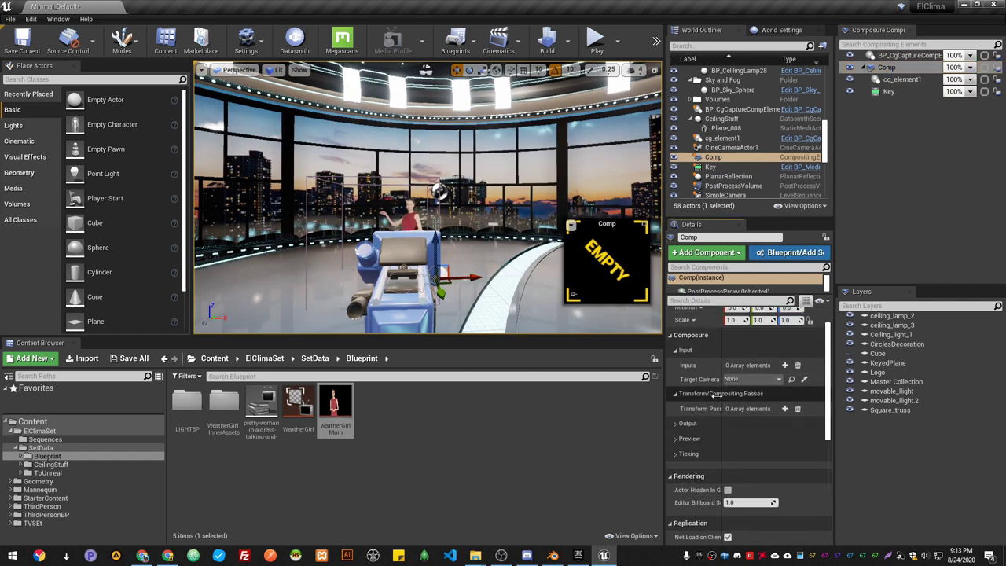
pyautogui.click(785, 408)
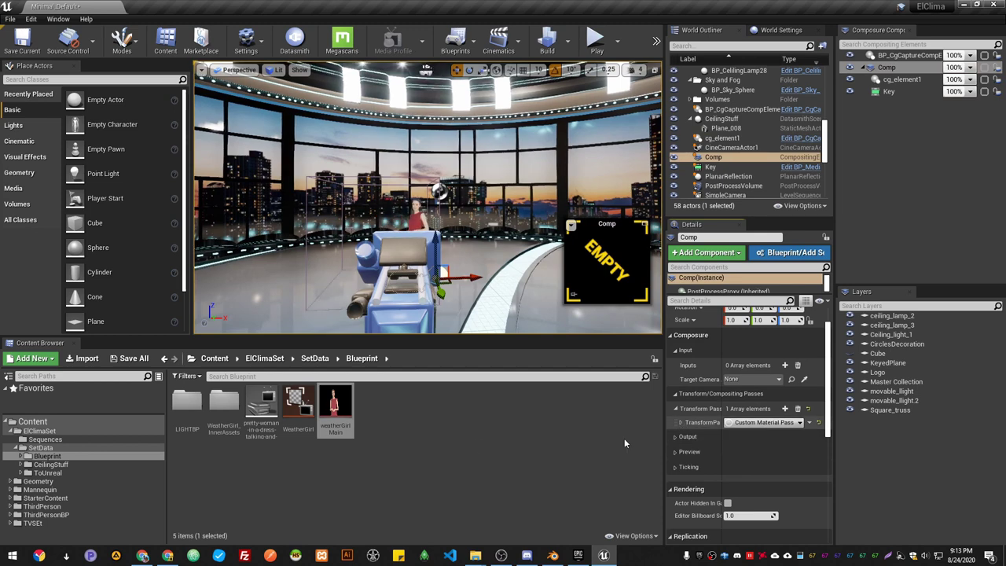
# - Create a new material named Compositing and assign it to the Custom Material Pass
pyautogui.rightClick(440, 433)
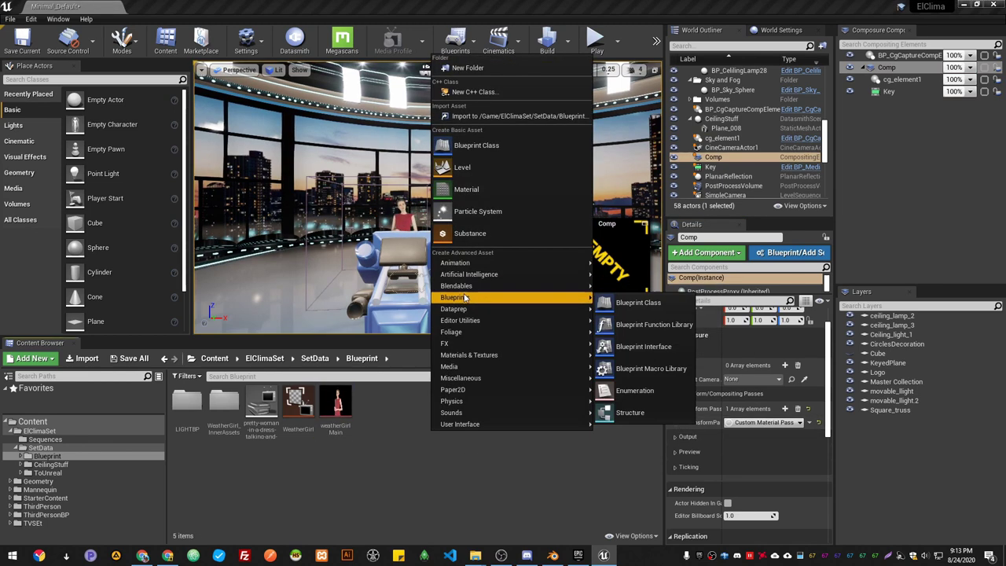
pyautogui.click(466, 189)
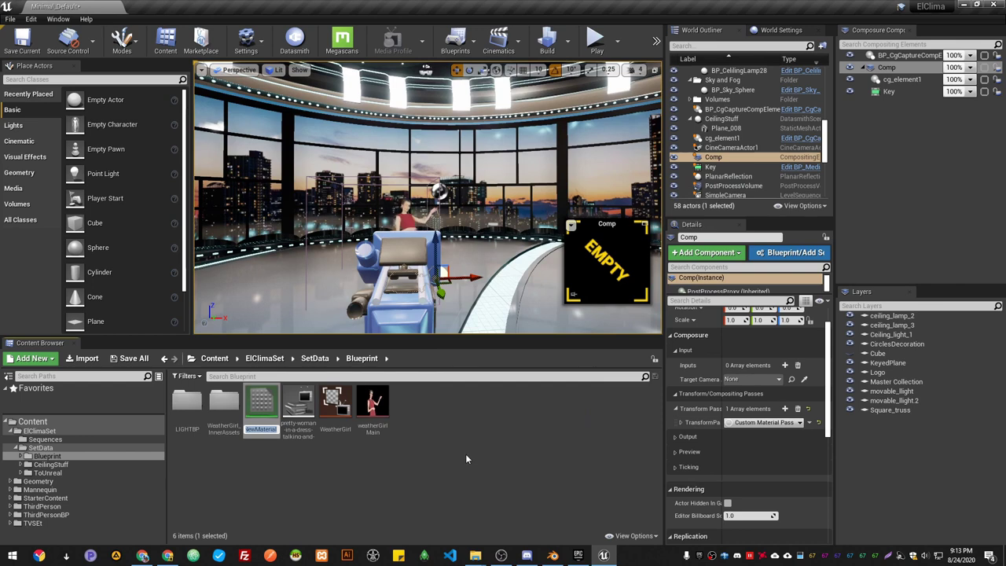
pyautogui.write('Compositing')
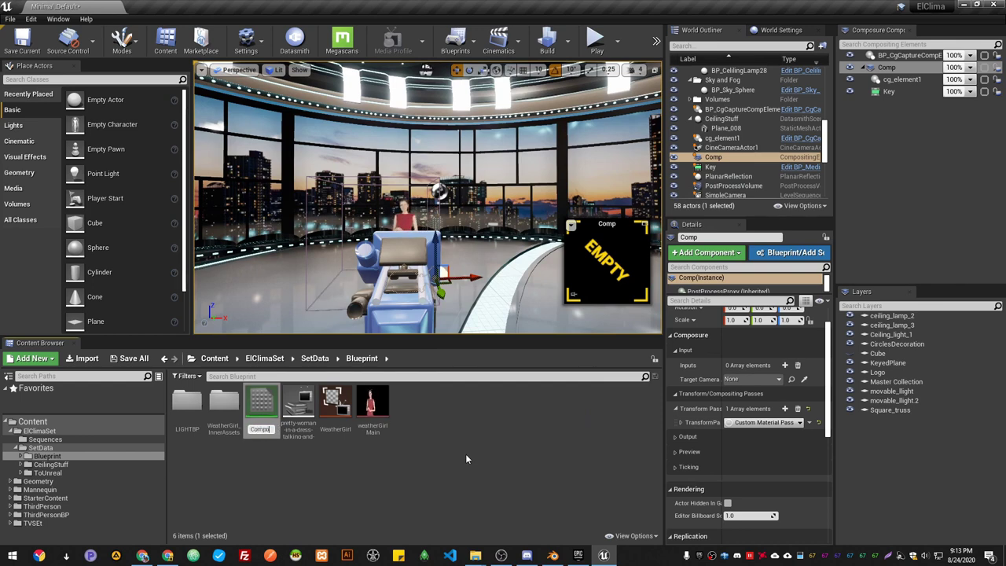
pyautogui.press('Return')
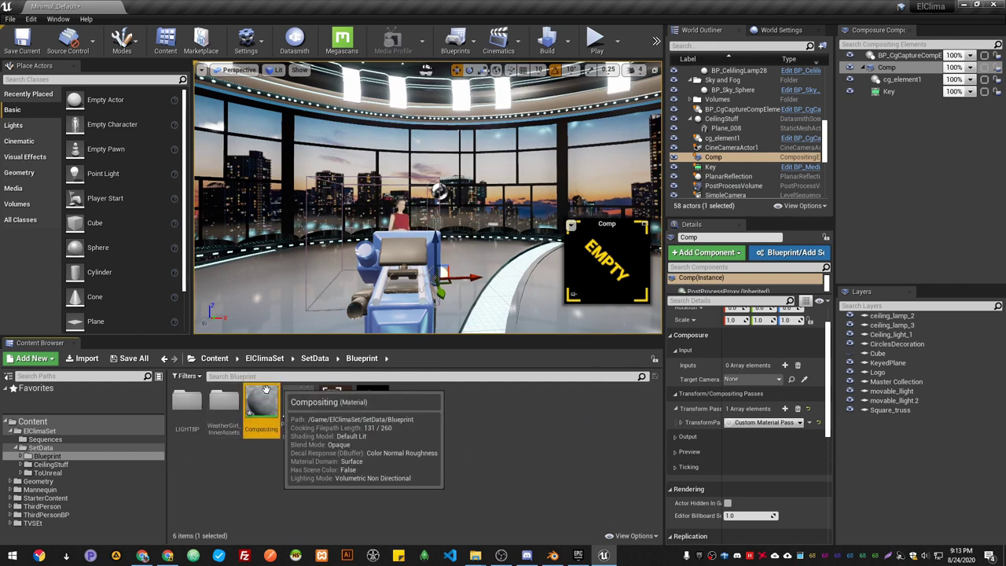
pyautogui.moveTo(261, 404); pyautogui.dragTo(681, 426)
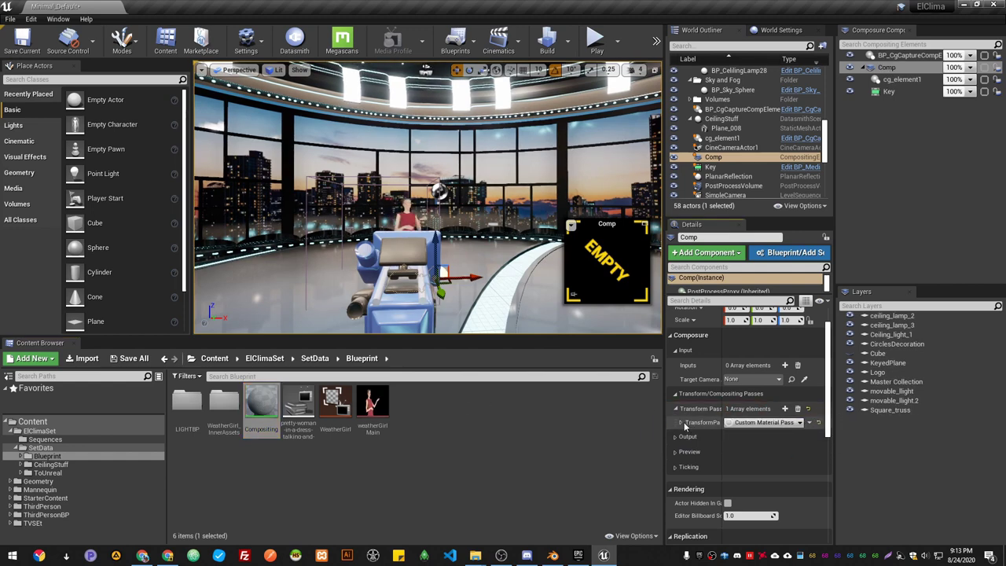
pyautogui.click(681, 423)
pyautogui.moveTo(261, 403); pyautogui.dragTo(743, 475)
# - Open the Compositing material and set its material domain to Post Process
pyautogui.doubleClick(266, 405)
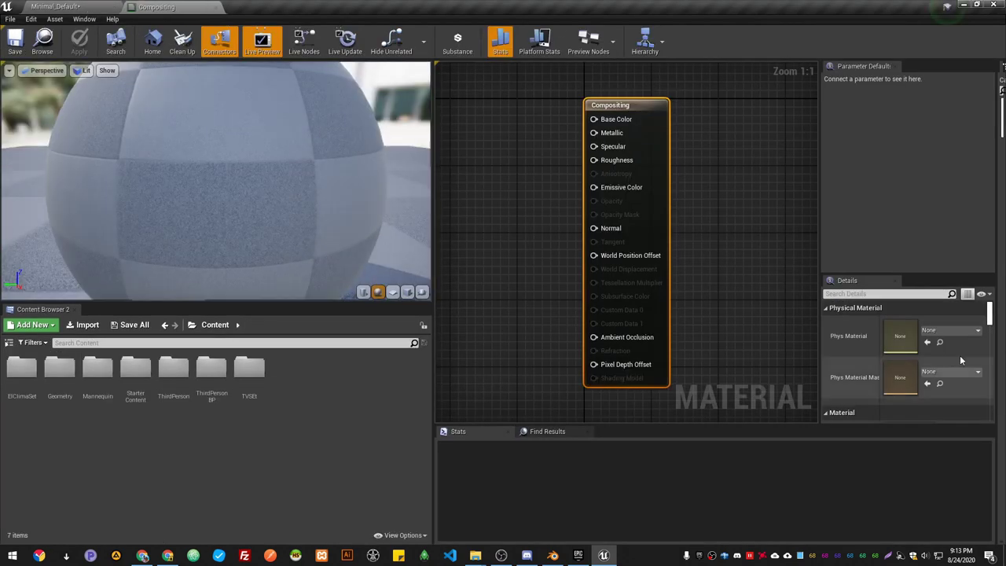
pyautogui.scroll(-2, 960, 359)
pyautogui.click(908, 360)
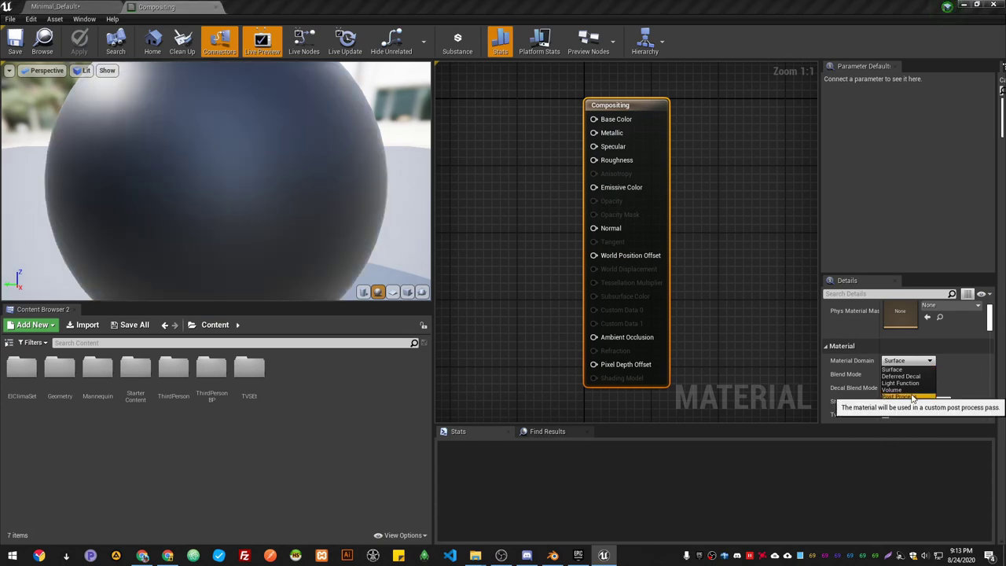
pyautogui.click(911, 396)
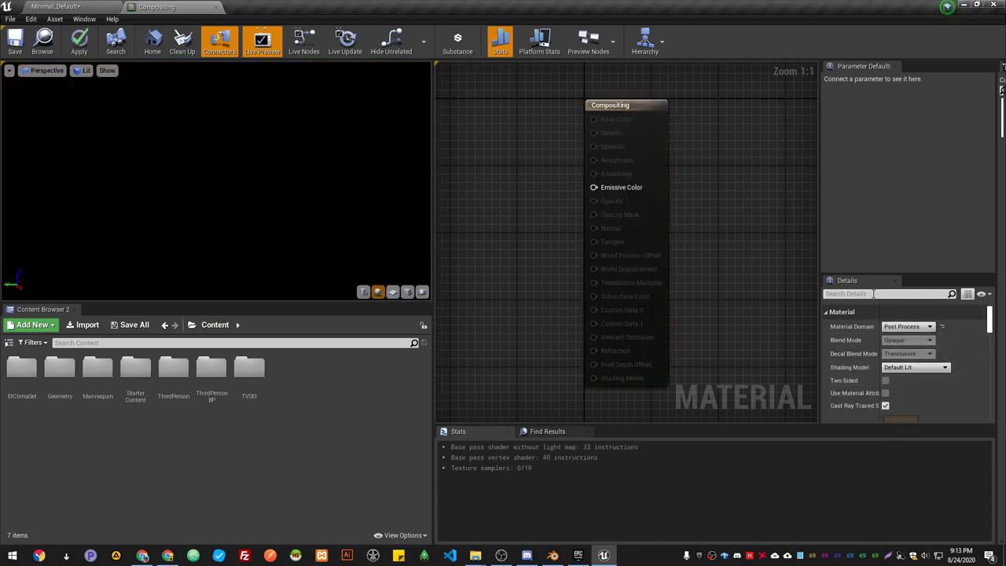
# - Search the material graph's node palette for 'texture' nodes
pyautogui.scroll(-3, 585, 180)
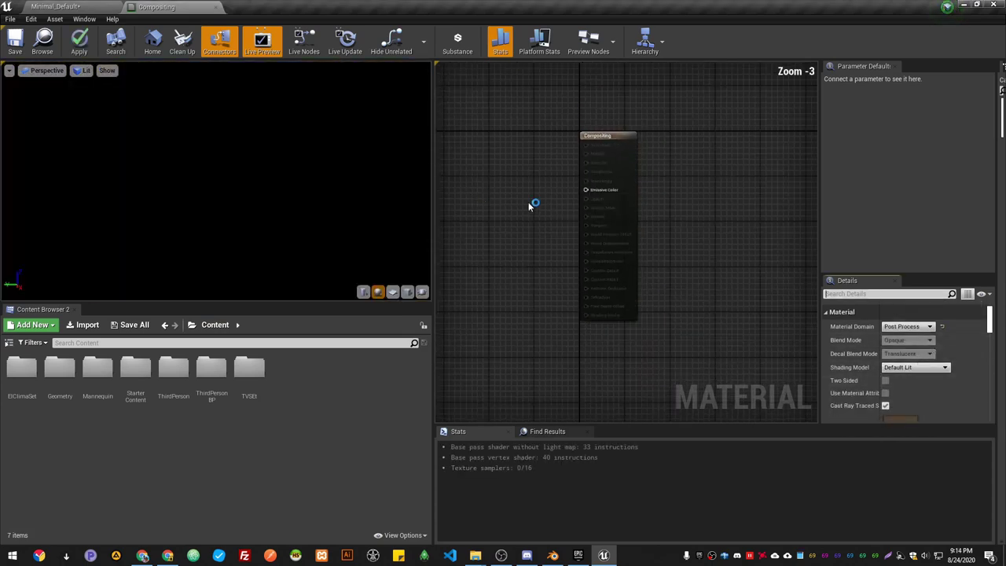
pyautogui.moveTo(534, 205); pyautogui.dragTo(658, 234, button='right')
pyautogui.rightClick(546, 206)
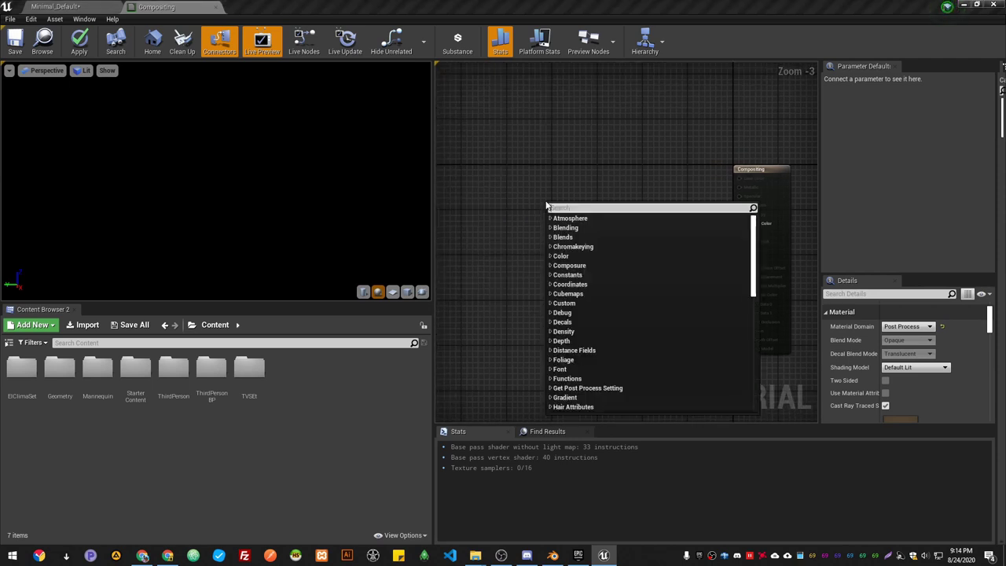
pyautogui.write('text')
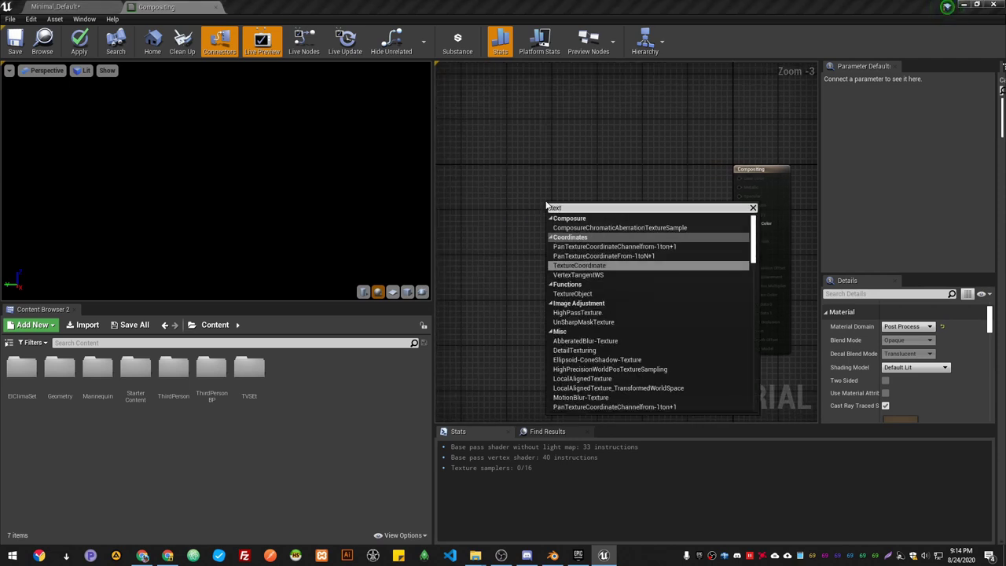
pyautogui.write('ure')
pyautogui.scroll(-10, 664, 318)
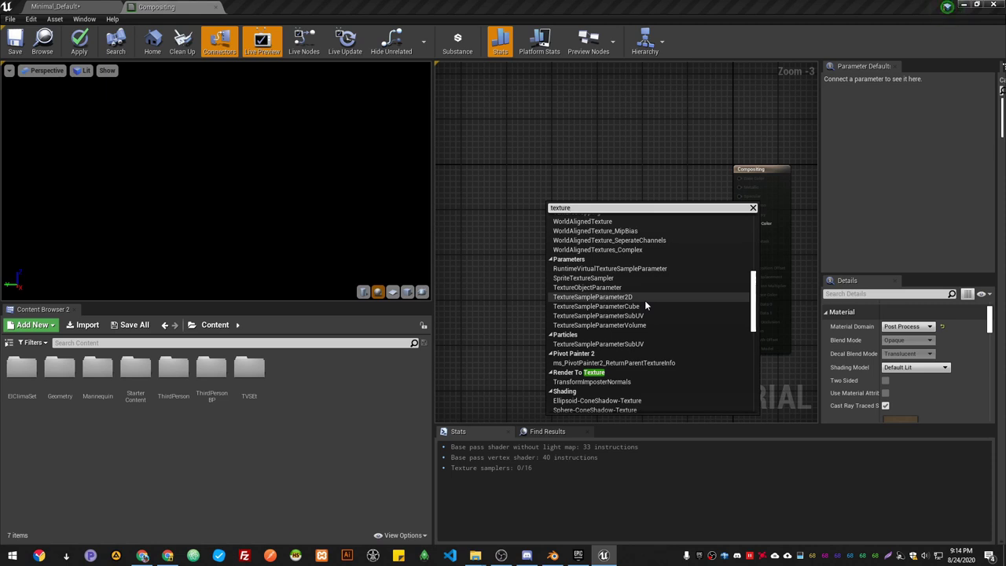
# - Add a TextureSampleParameter2D named FG and a duplicate named BG below it
pyautogui.click(644, 300)
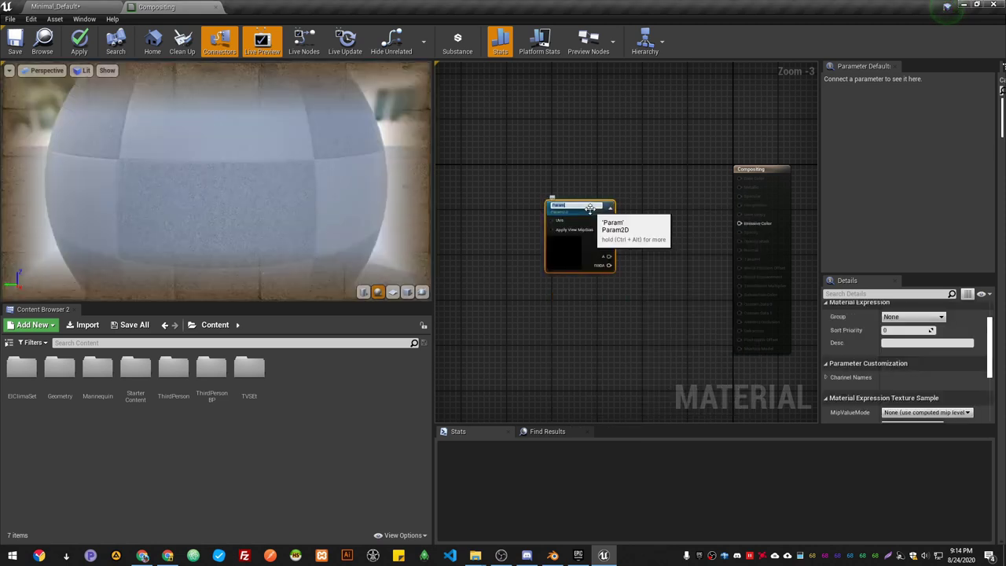
pyautogui.write('FG')
pyautogui.press('Return')
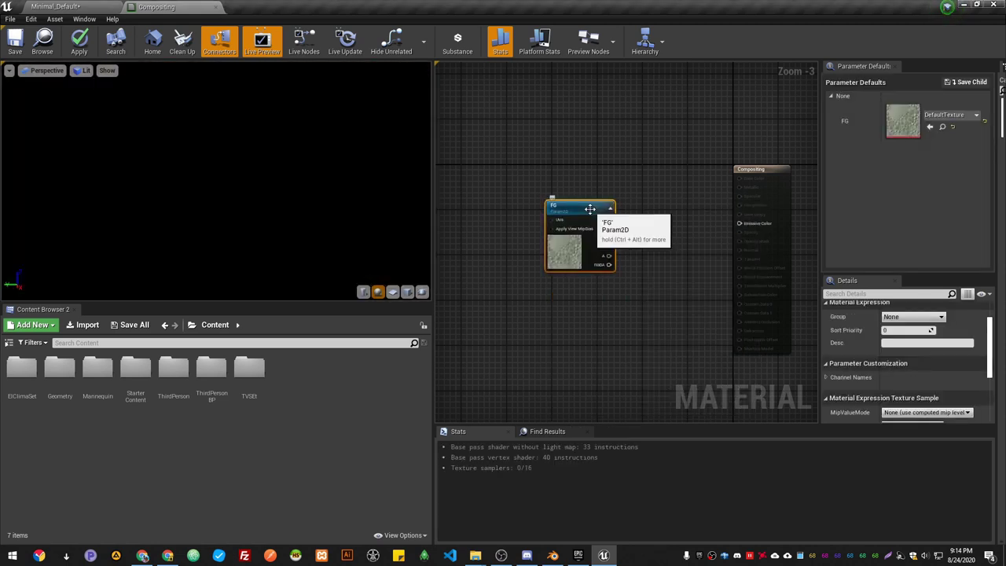
pyautogui.moveTo(578, 206); pyautogui.dragTo(527, 166)
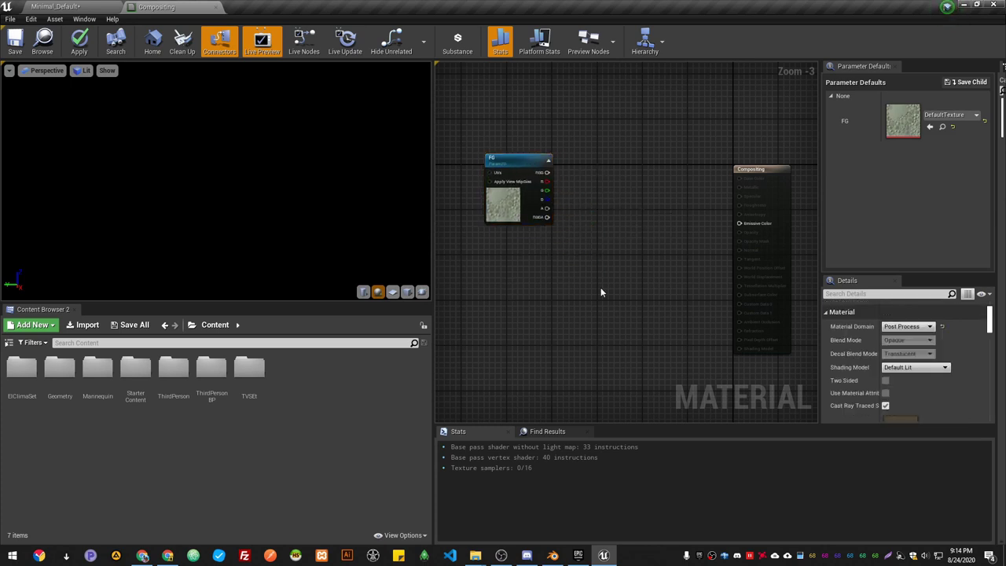
pyautogui.hotkey('ctrl', 'w')
pyautogui.moveTo(621, 296); pyautogui.dragTo(525, 275)
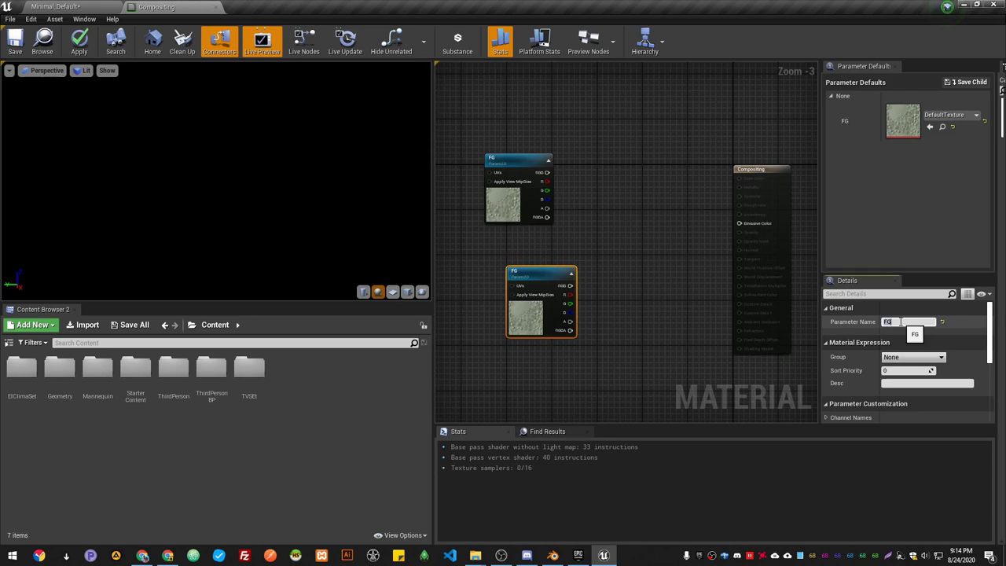
pyautogui.press('Return')
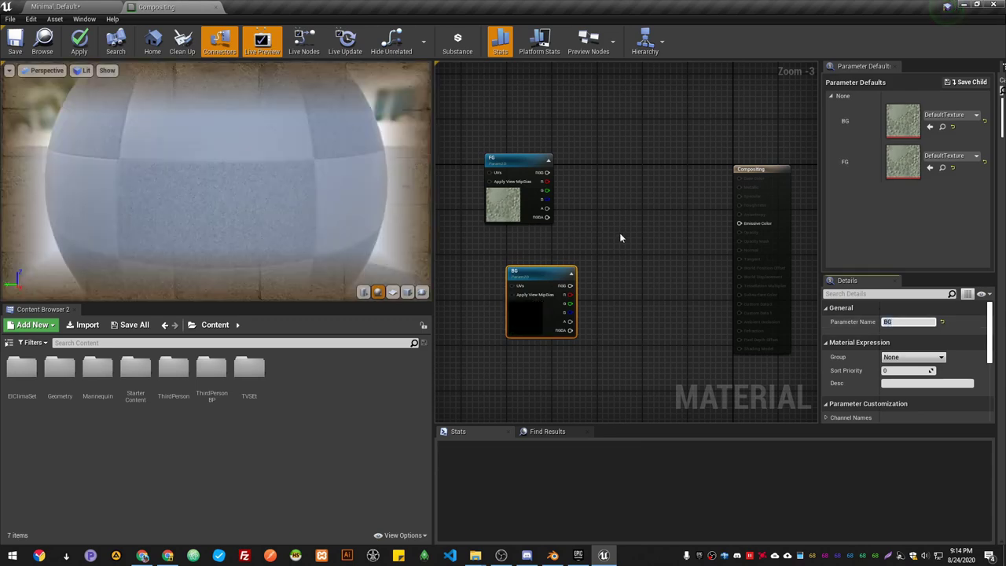
# - Add an Over node, wire FG→A, BG→B, Over→Emissive Color, and save
pyautogui.rightClick(626, 237)
pyautogui.write('ove')
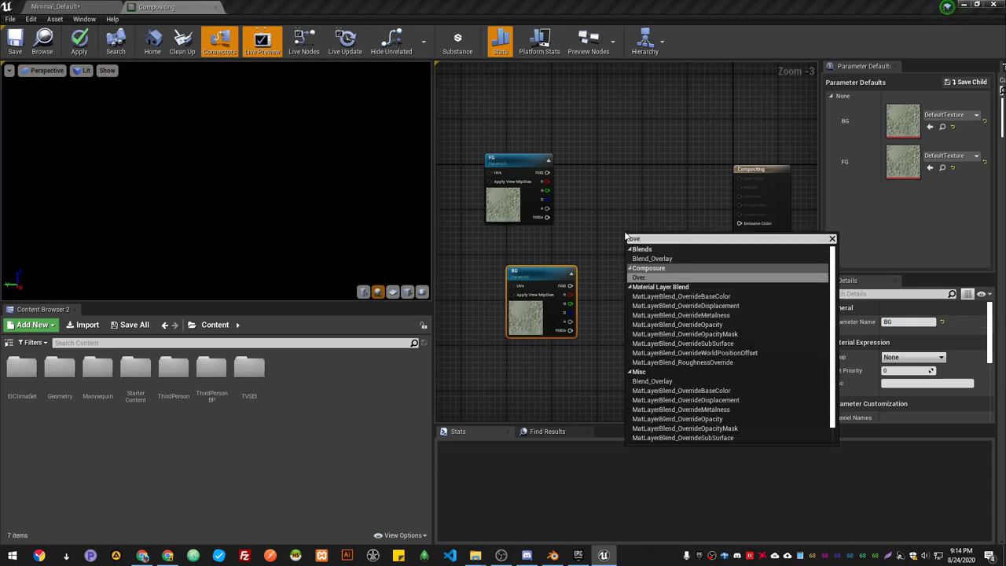
pyautogui.press('Return')
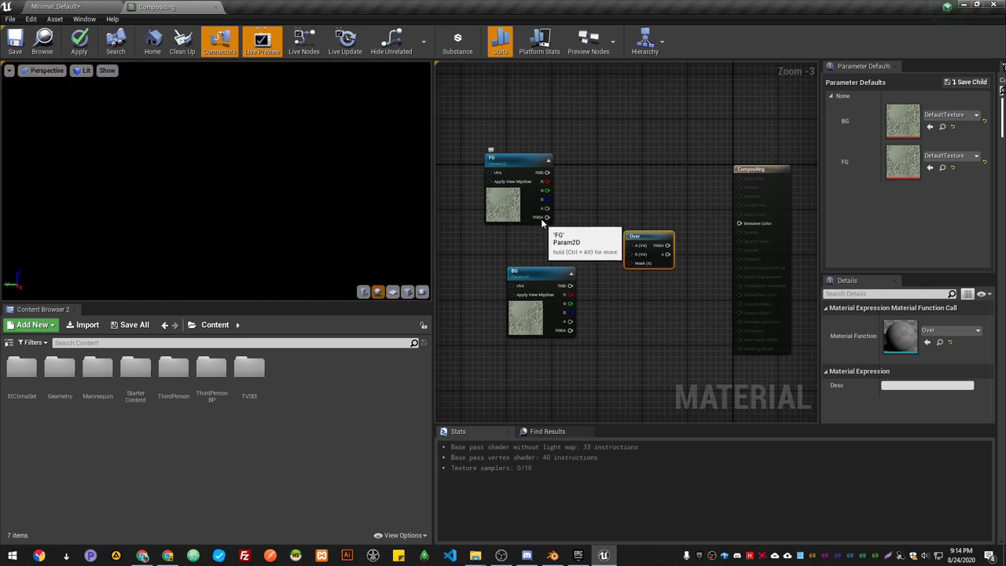
pyautogui.moveTo(548, 215); pyautogui.dragTo(548, 224)
pyautogui.moveTo(639, 249); pyautogui.dragTo(639, 248)
pyautogui.moveTo(565, 333); pyautogui.dragTo(760, 226)
pyautogui.moveTo(656, 236); pyautogui.dragTo(656, 225)
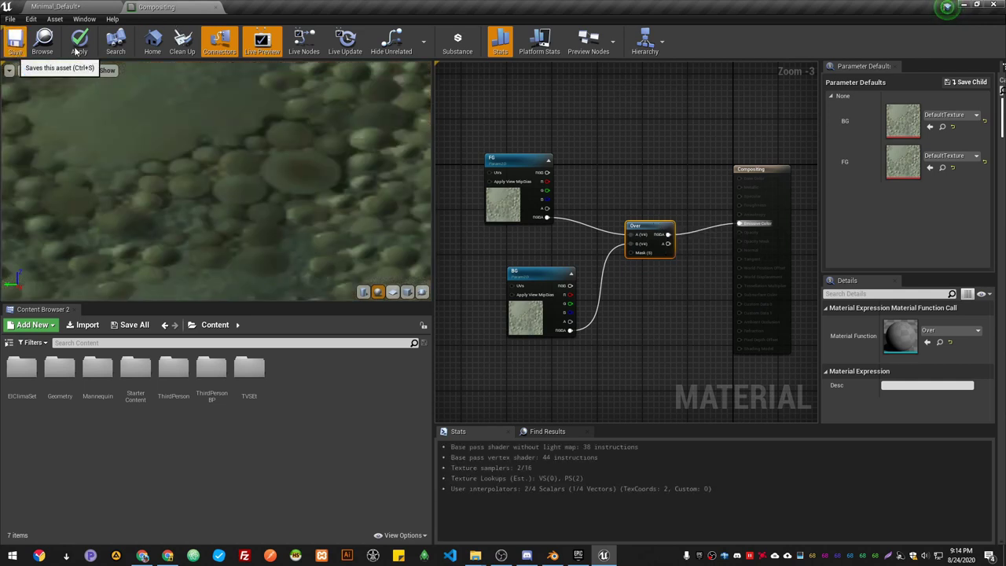
pyautogui.hotkey('ctrl', 's')
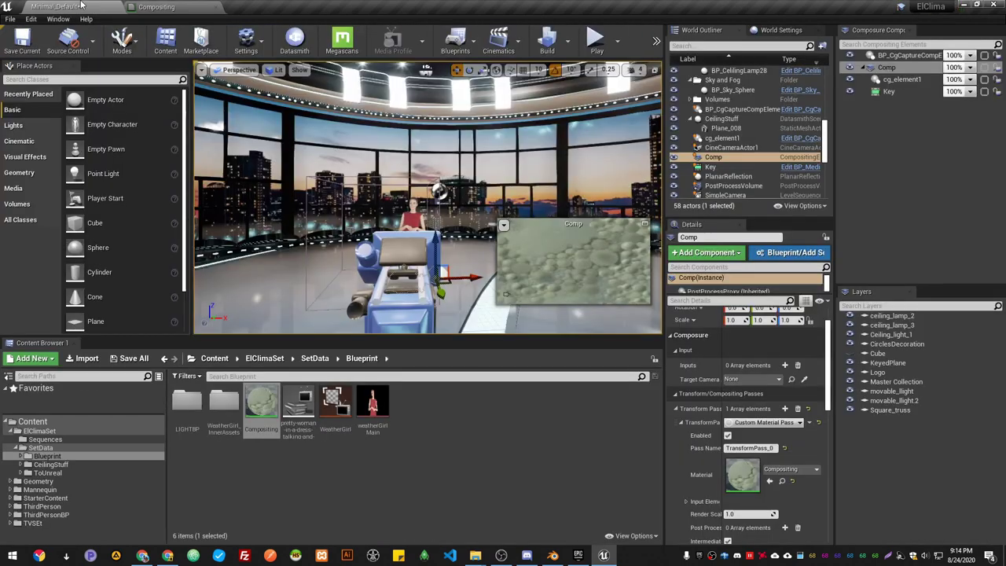
# - In the level editor, set the Comp pass's FG input to Key and BG to cg_element1
pyautogui.click(55, 7)
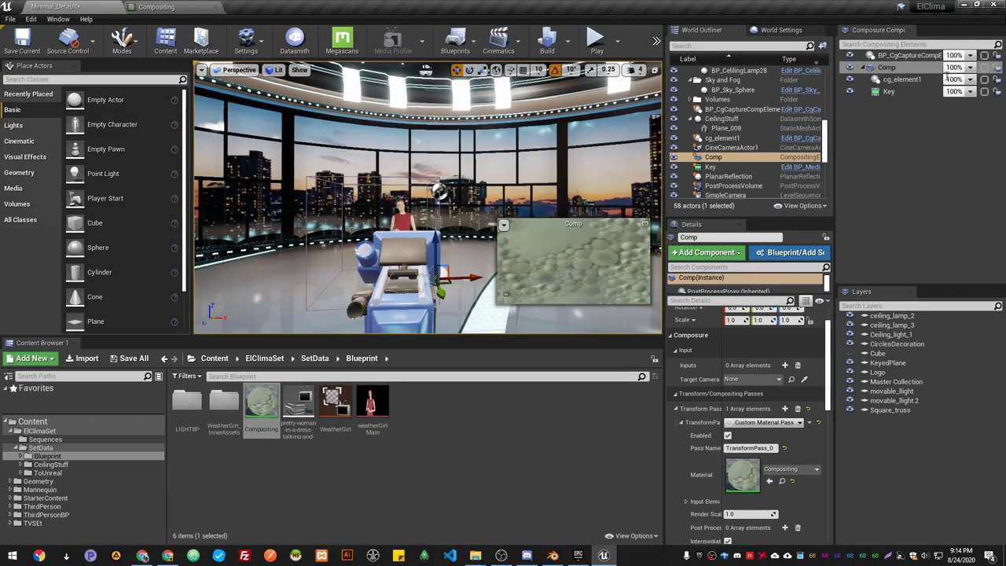
pyautogui.scroll(-2, 689, 470)
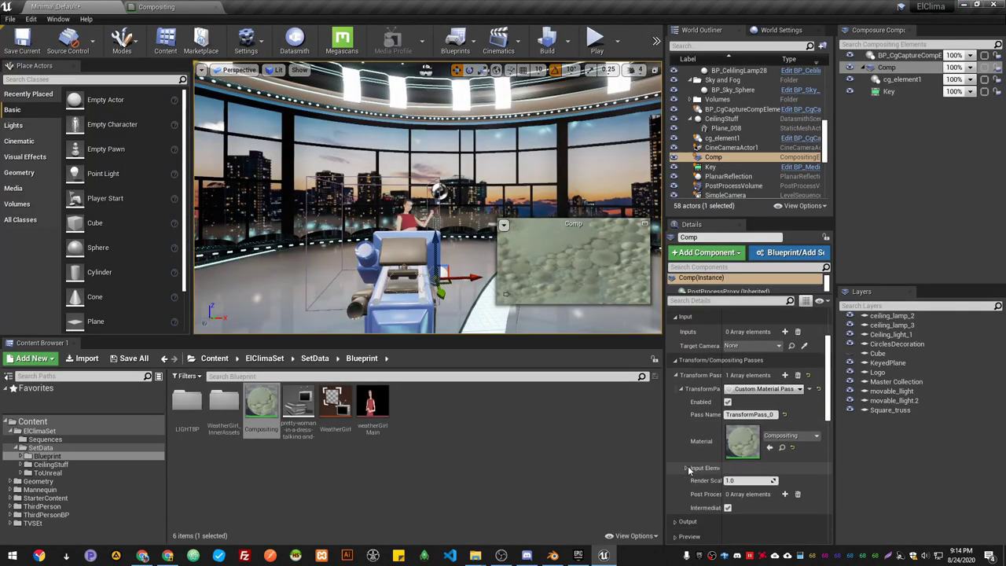
pyautogui.click(688, 468)
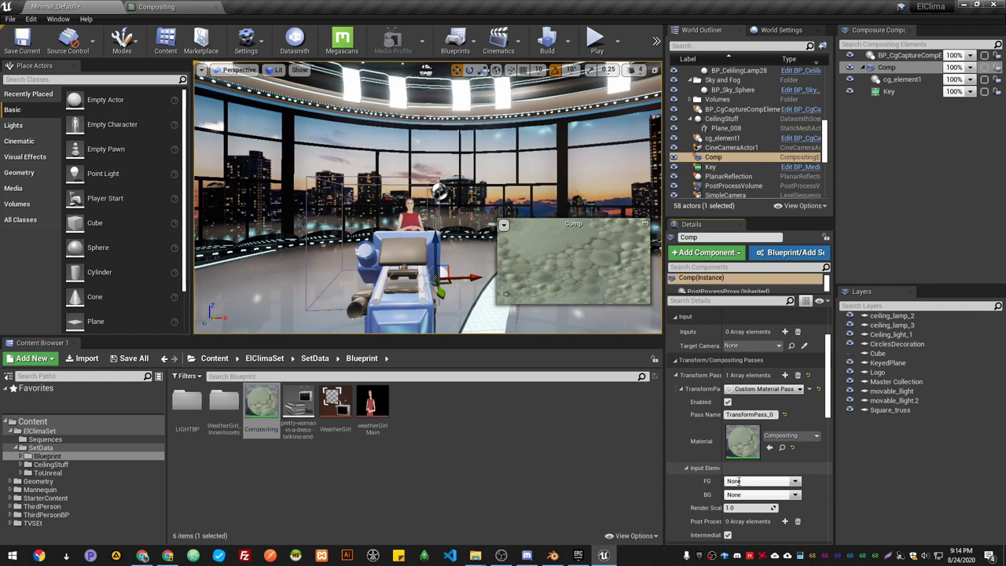
pyautogui.click(795, 482)
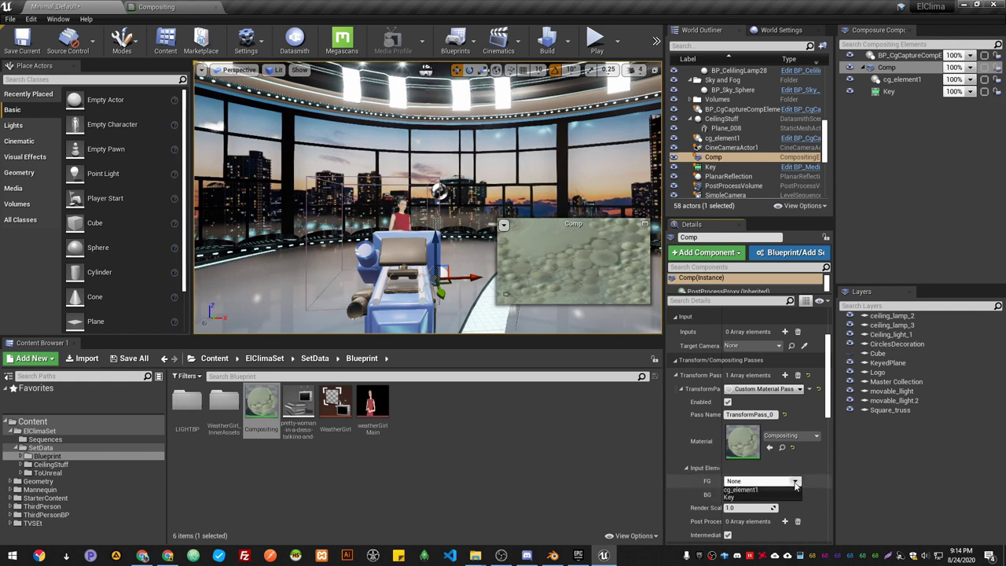
pyautogui.click(746, 497)
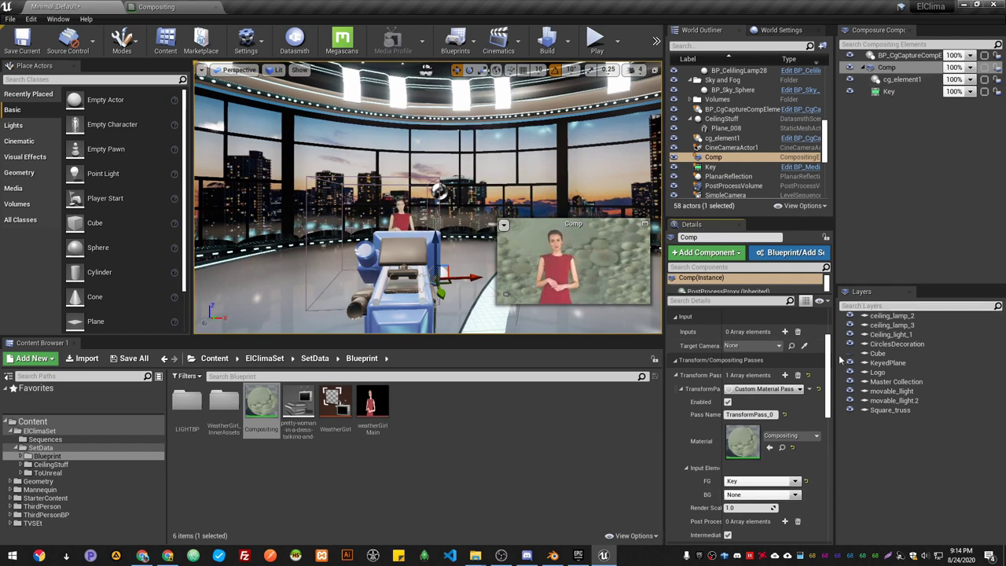
pyautogui.click(794, 494)
pyautogui.click(741, 504)
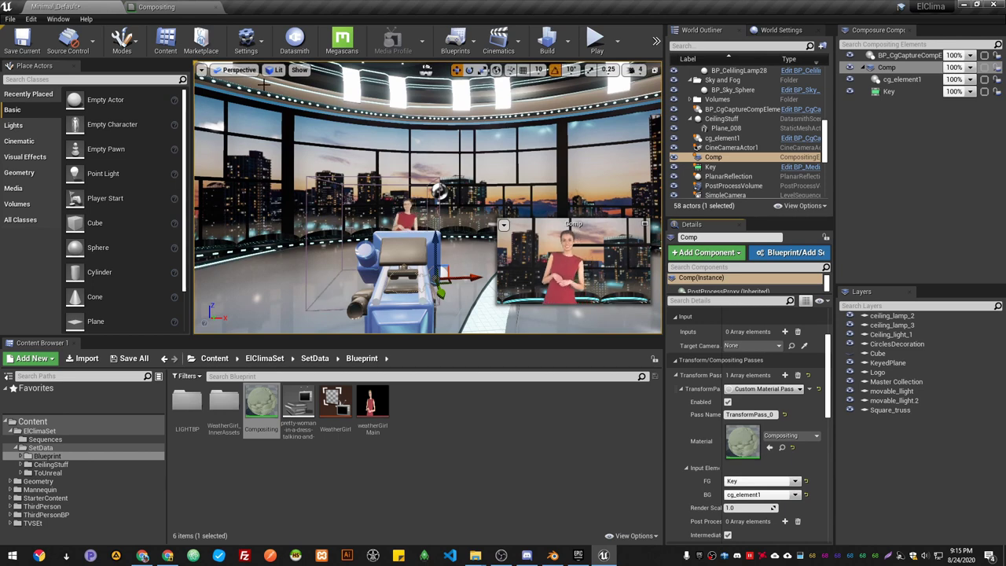
# - Pilot CineCameraActor1 in the viewport and open the Comp element's preview window
pyautogui.click(239, 70)
pyautogui.click(251, 188)
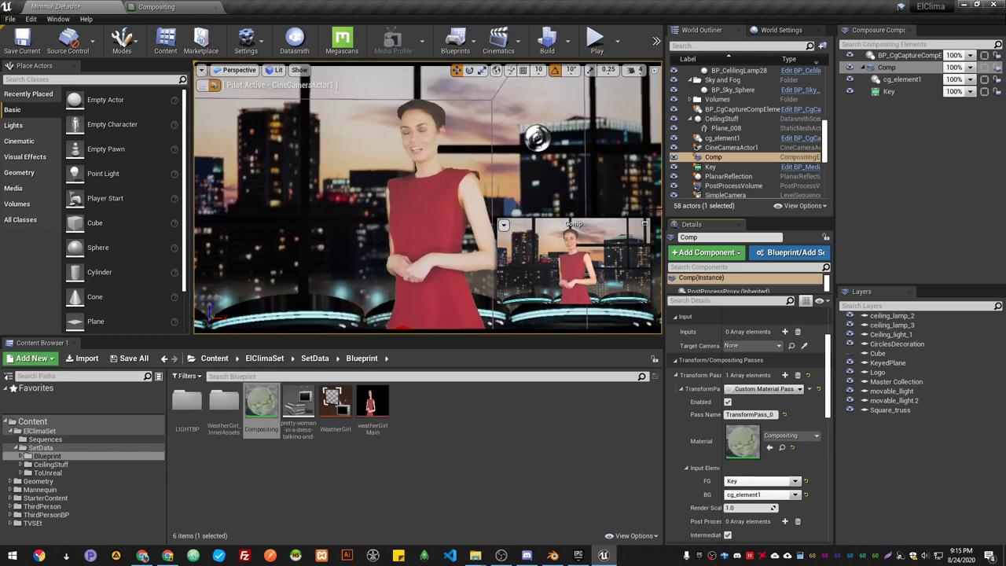
pyautogui.click(896, 68)
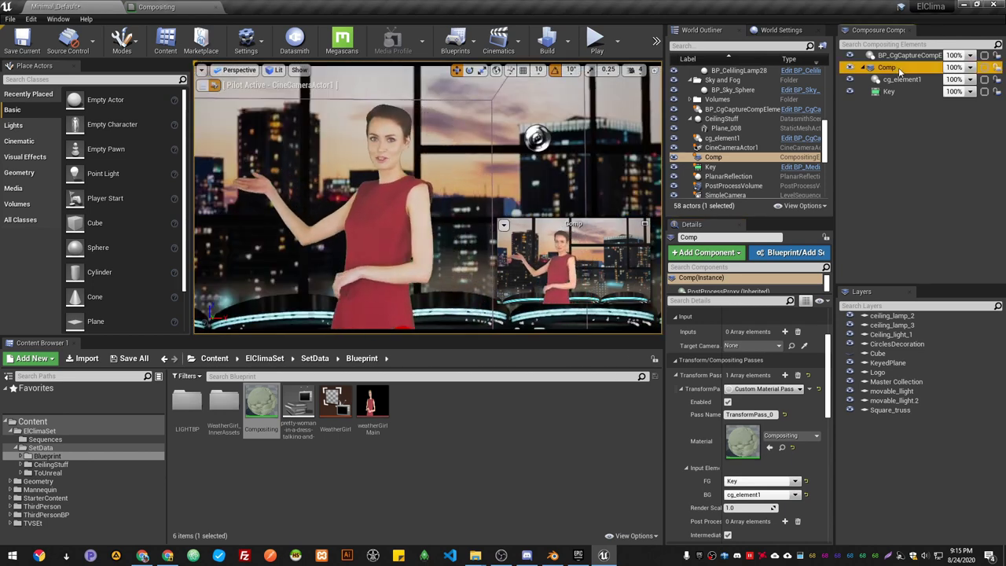
pyautogui.doubleClick(895, 68)
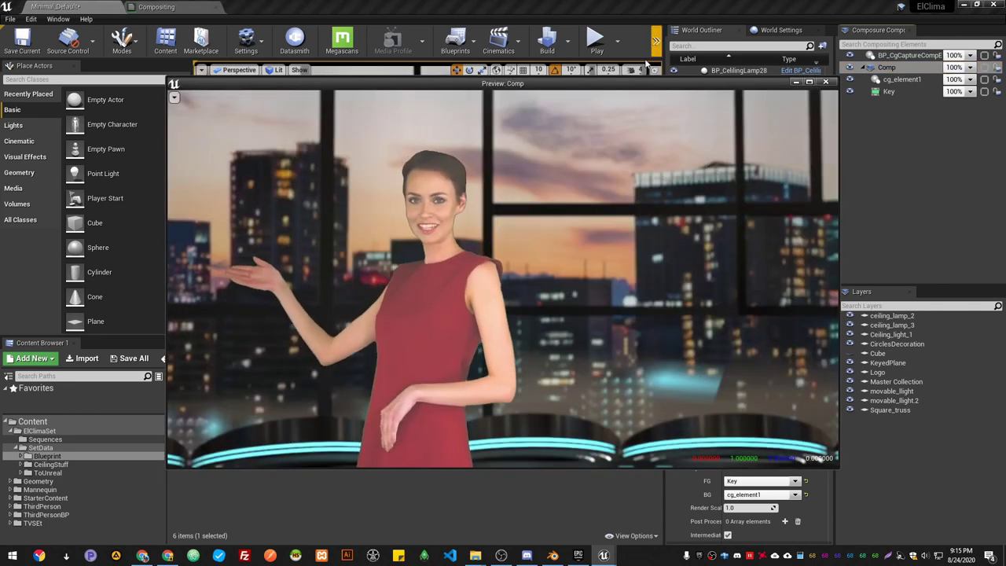
# - Snap the Comp preview left, the editor right, and make the viewport immersive
pyautogui.press('super+Left')
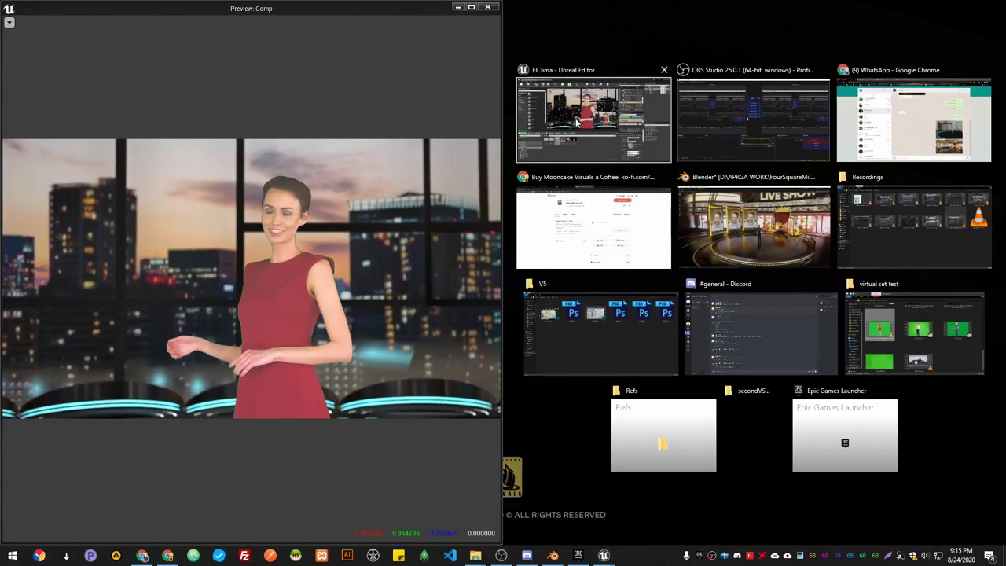
pyautogui.click(578, 122)
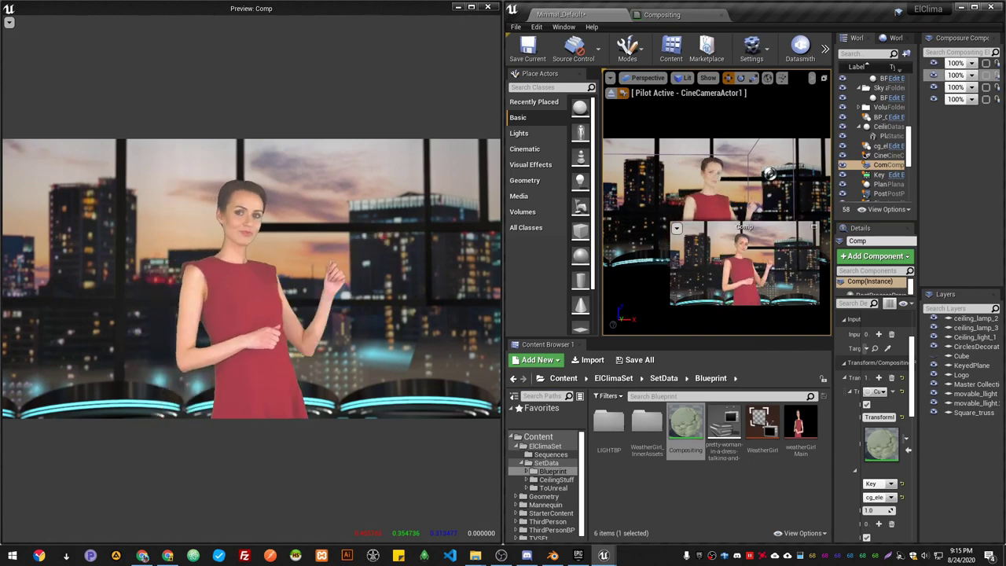
pyautogui.click(770, 174)
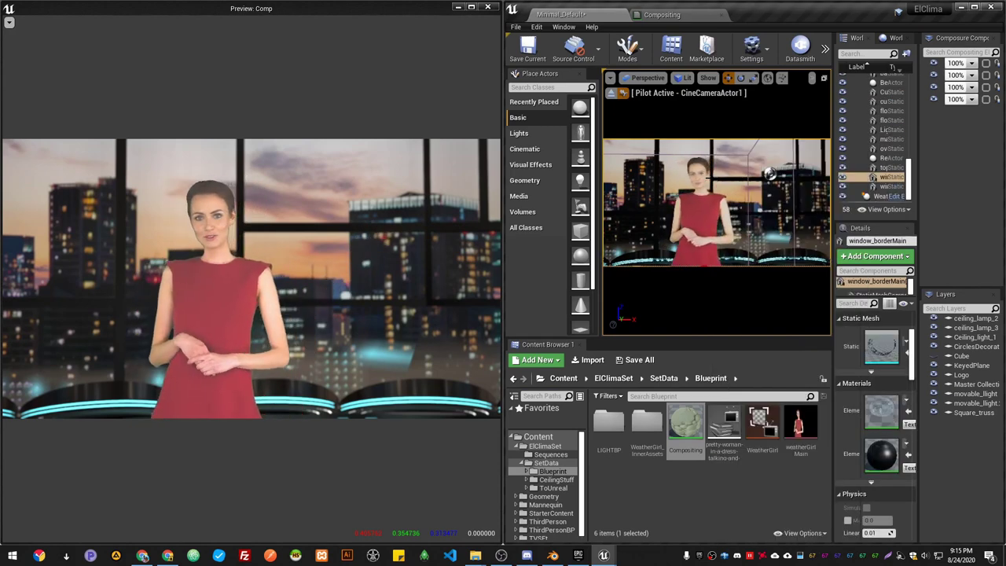
pyautogui.press('F11')
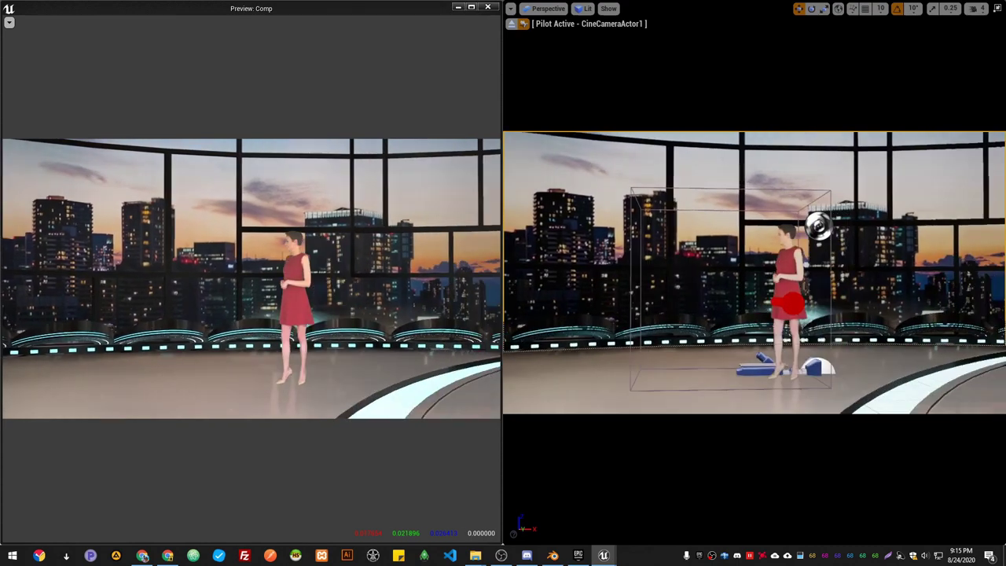
# - Toggle game view with G, then exit the immersive viewport with F11
pyautogui.press('g')
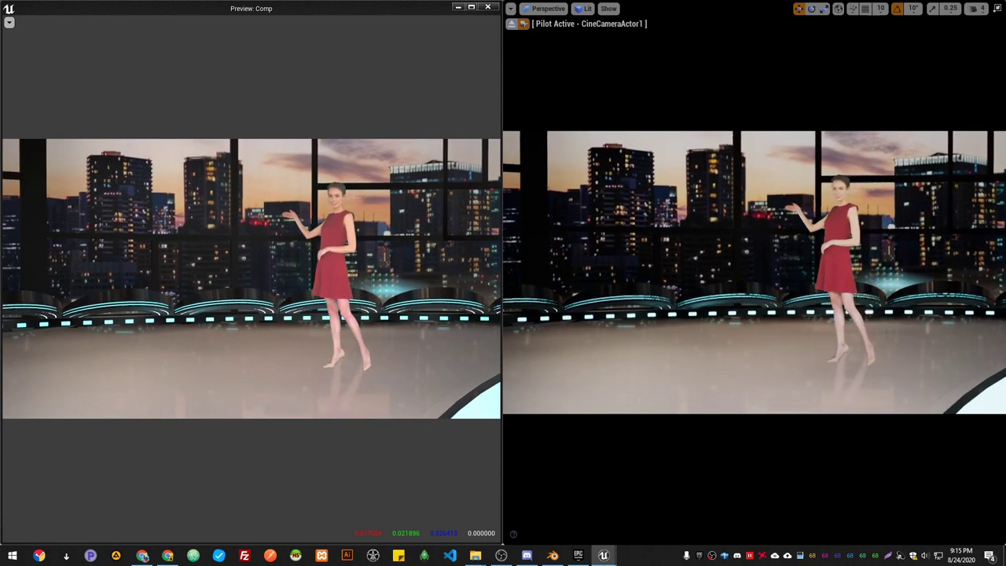
pyautogui.press('F11')
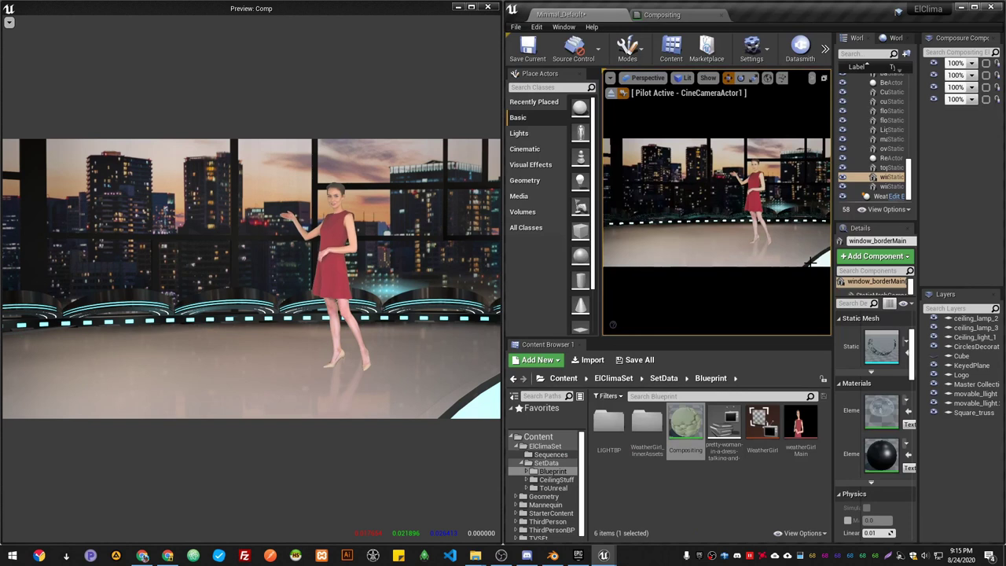
# - Open the SimpleCamera sequence from Sequences, play it, then scrub back to frame 0137
pyautogui.click(550, 454)
pyautogui.doubleClick(609, 429)
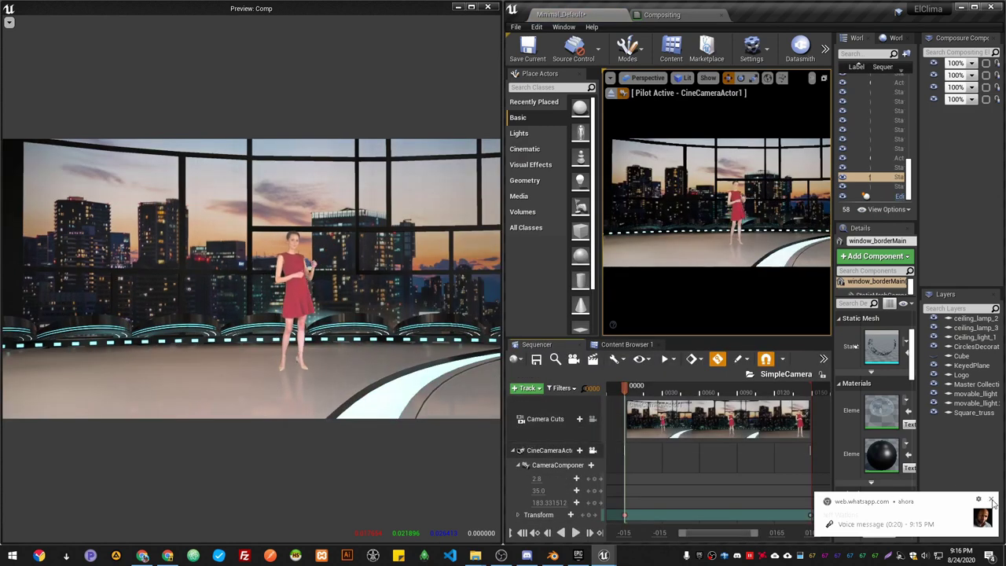
pyautogui.click(991, 500)
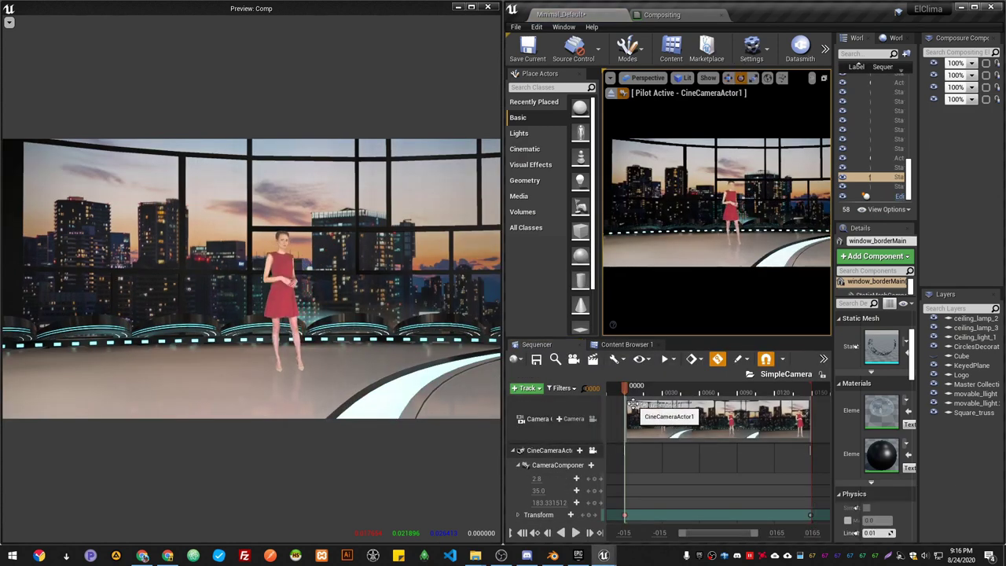
pyautogui.press('space')
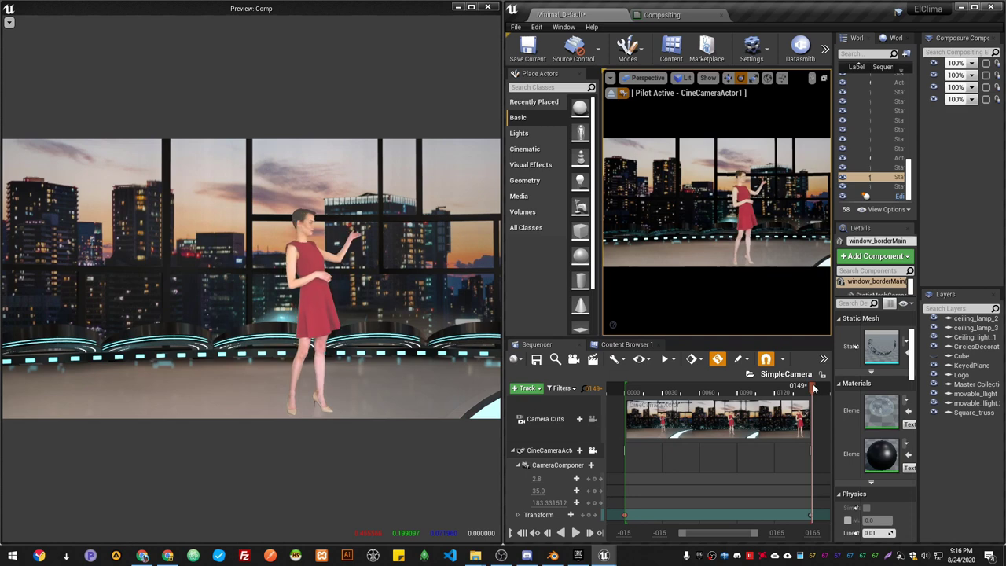
pyautogui.moveTo(813, 395); pyautogui.dragTo(768, 408)
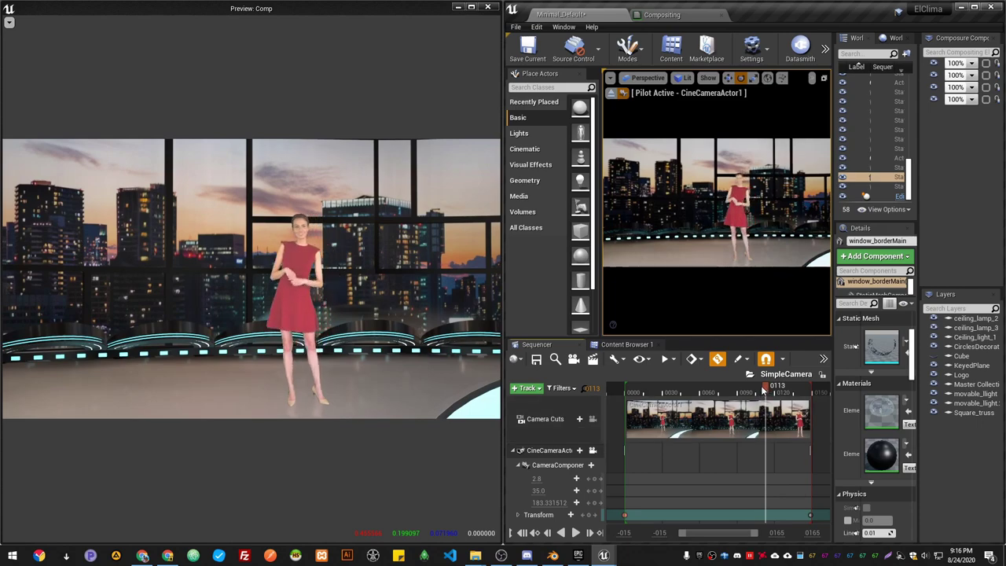